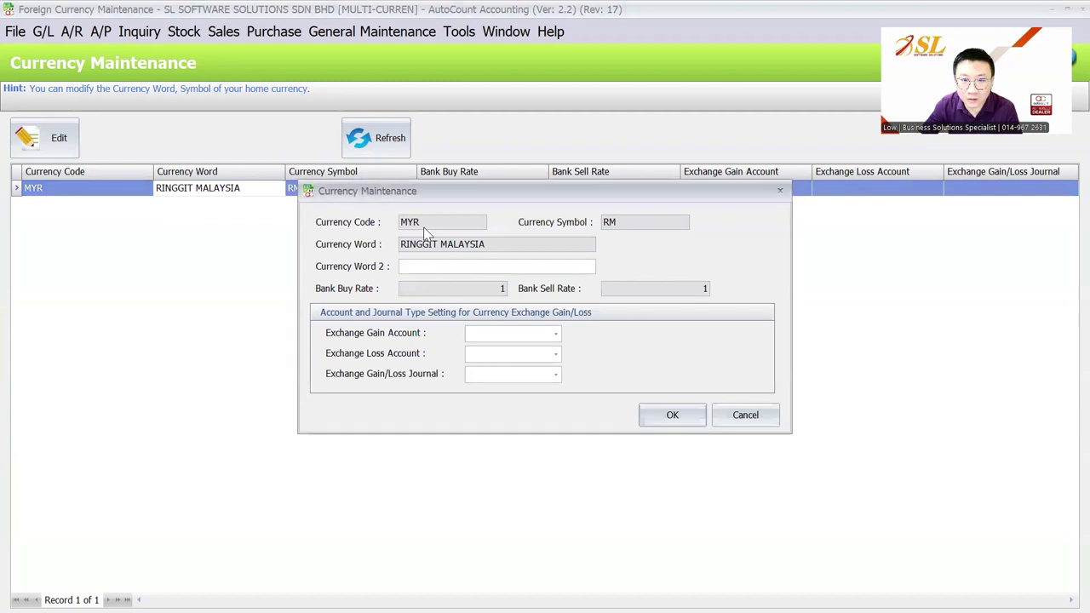
# Step: Close the home currency record without changes and enable the Multi-Currency module in the program's module settings
pyautogui.click(745, 415)
pyautogui.click(460, 34)
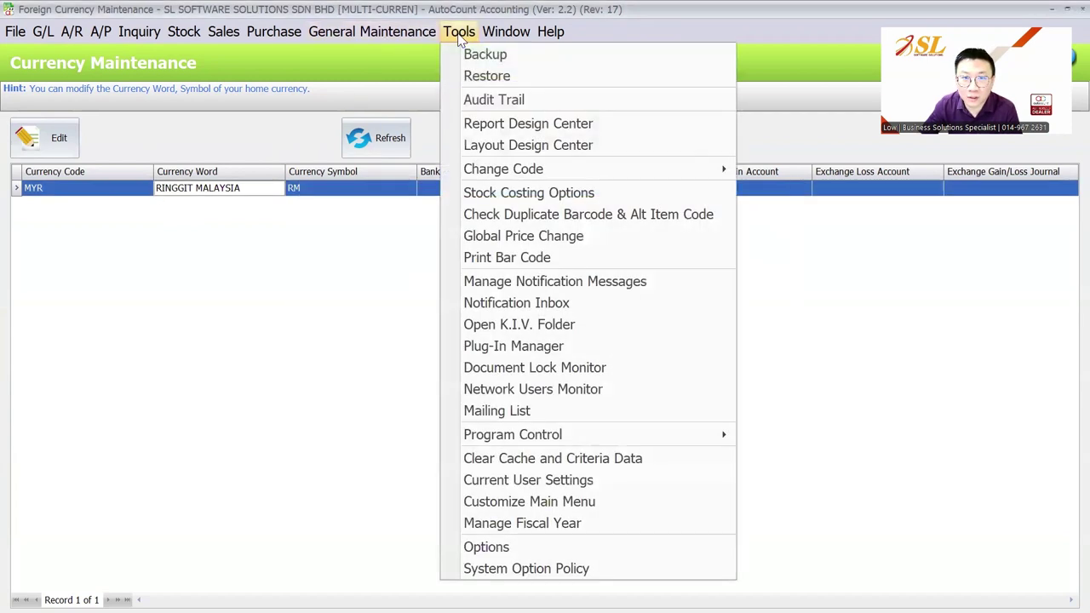
pyautogui.moveTo(647, 434)
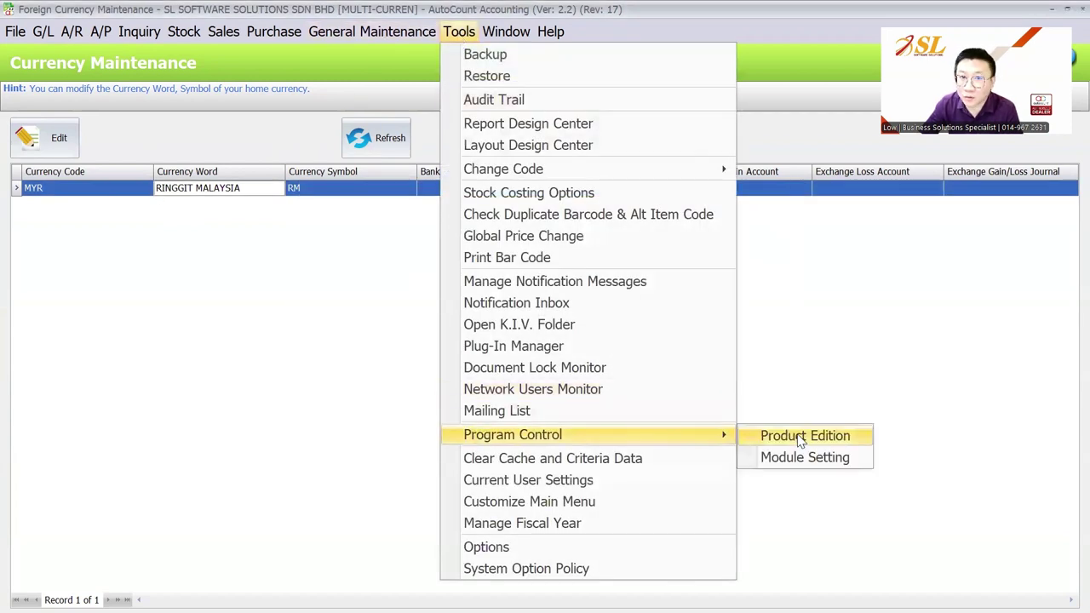
pyautogui.click(801, 459)
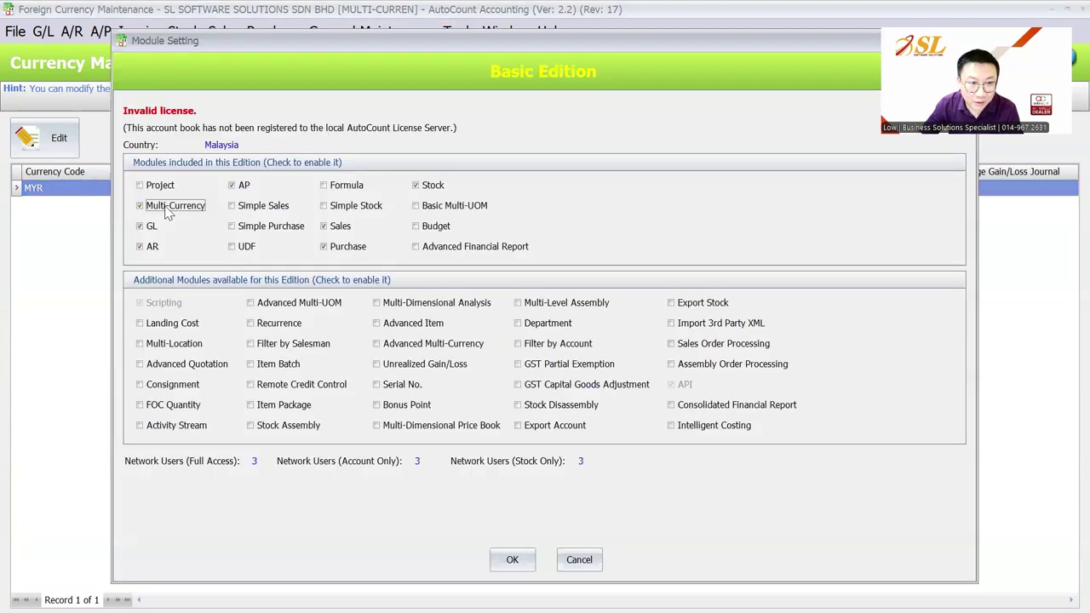
pyautogui.click(511, 559)
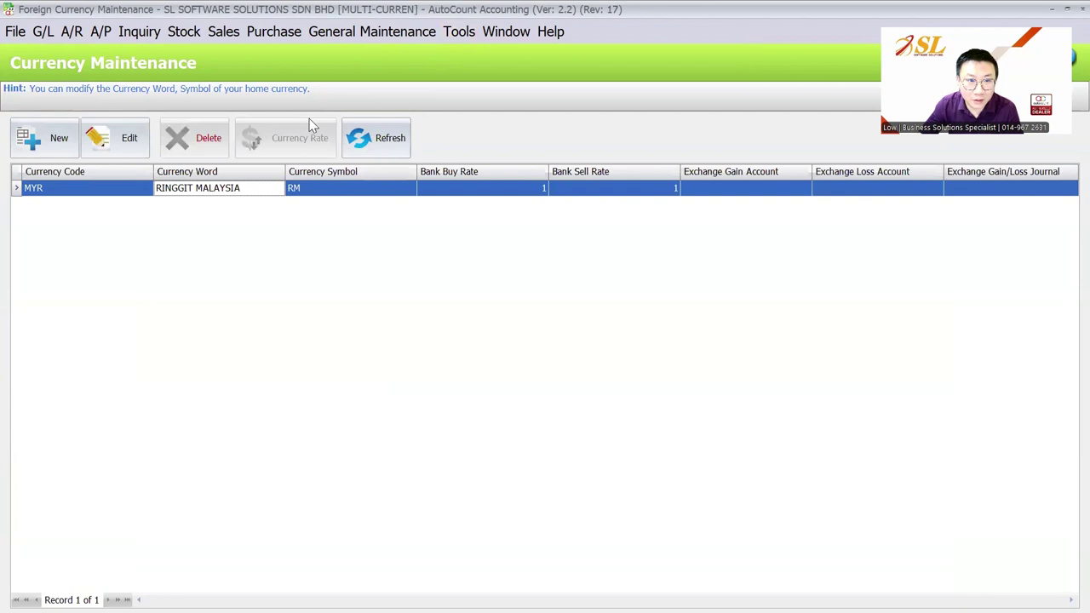
# Step: Create a new currency with USD as code, symbol and word, and bank buy and sell rates of 4
pyautogui.click(46, 137)
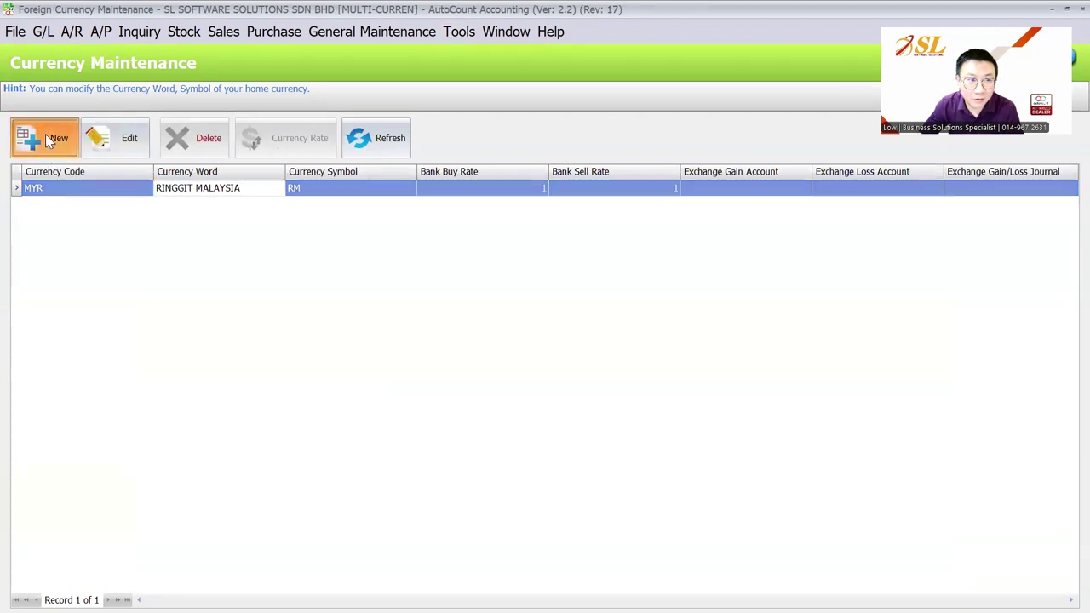
pyautogui.write('us')
pyautogui.press('shift')
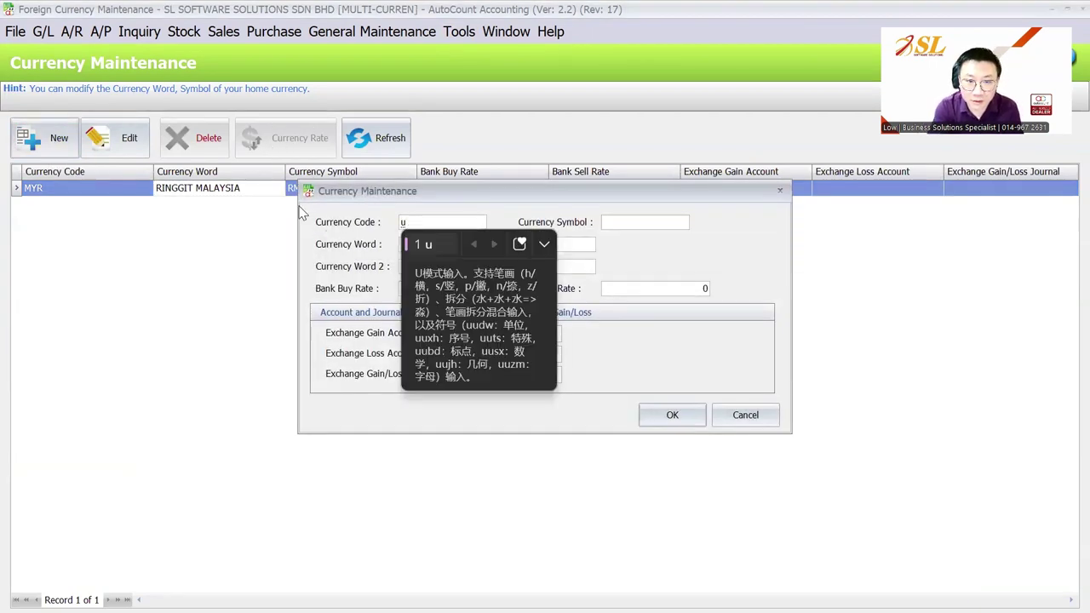
pyautogui.write('d')
pyautogui.press('Tab')
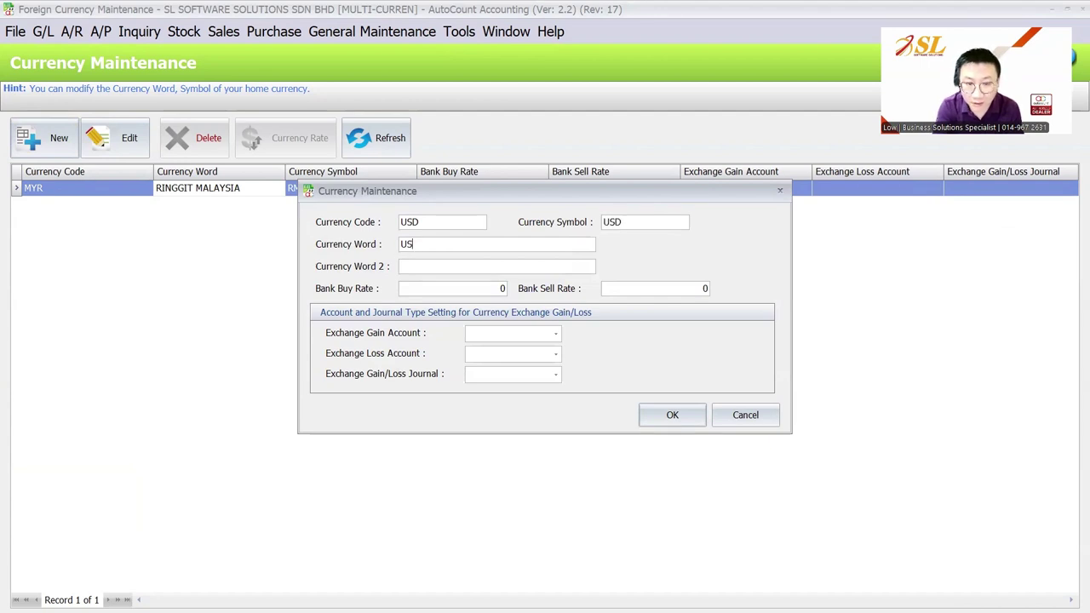
pyautogui.press('Tab')
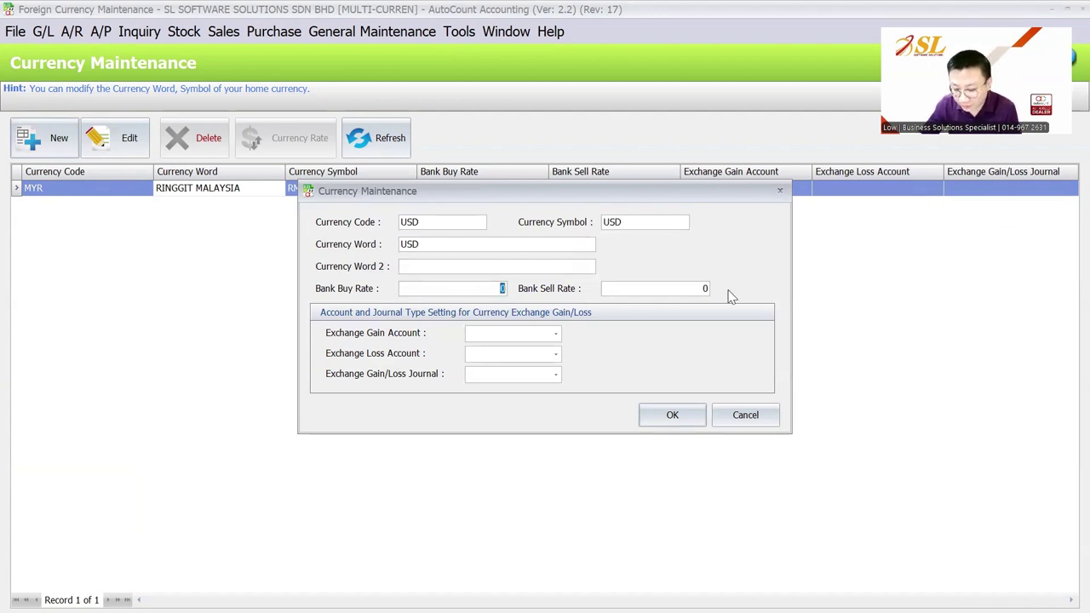
pyautogui.press('Tab')
pyautogui.write('4')
# Step: Assign the GAIN ON FOREIGN EXCHANGE and LOSS ON FOREIGN EXCHANGE accounts and the GENERAL journal to USD, and save the currency
pyautogui.click(520, 340)
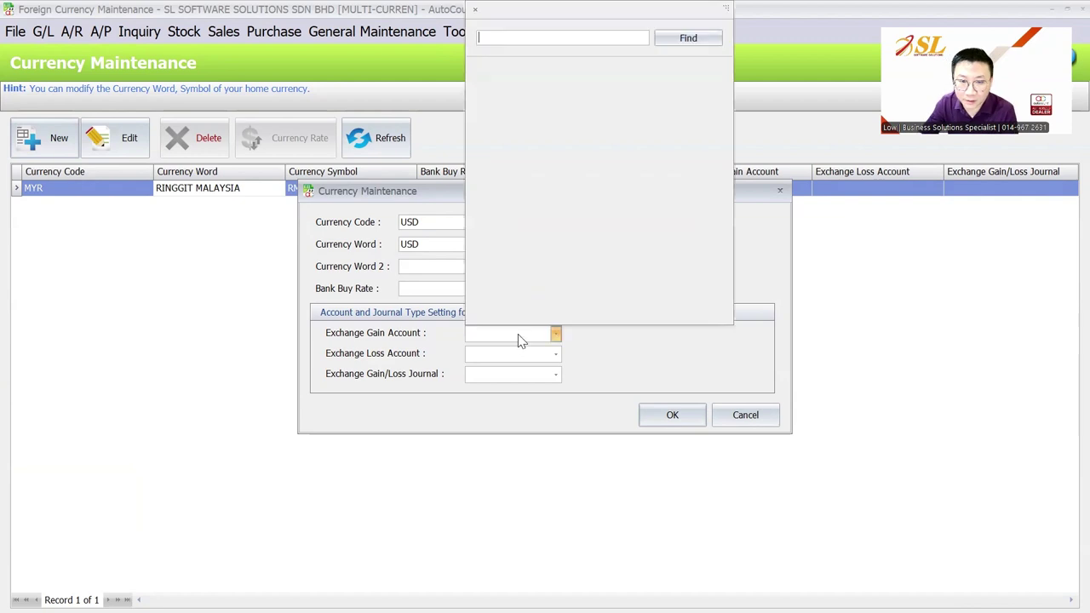
pyautogui.write('GAIN')
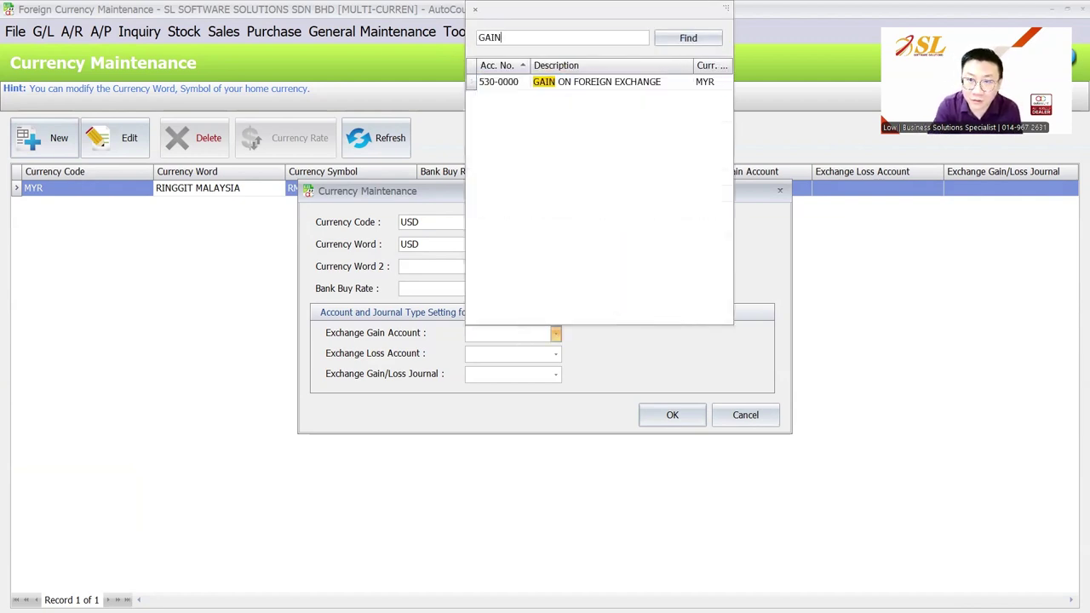
pyautogui.press('Return')
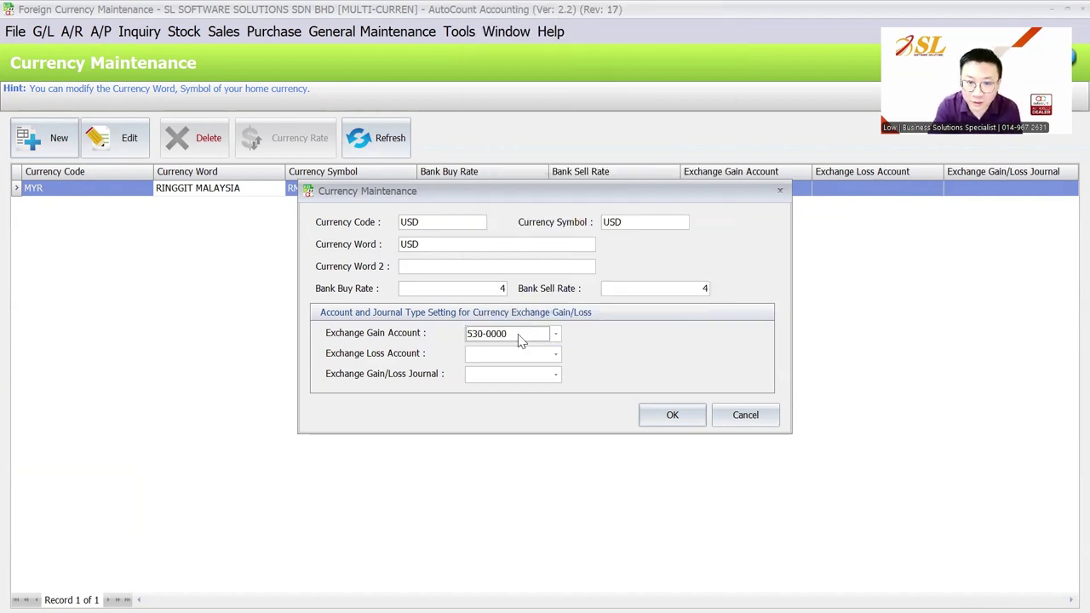
pyautogui.press('Tab')
pyautogui.write('LOSS')
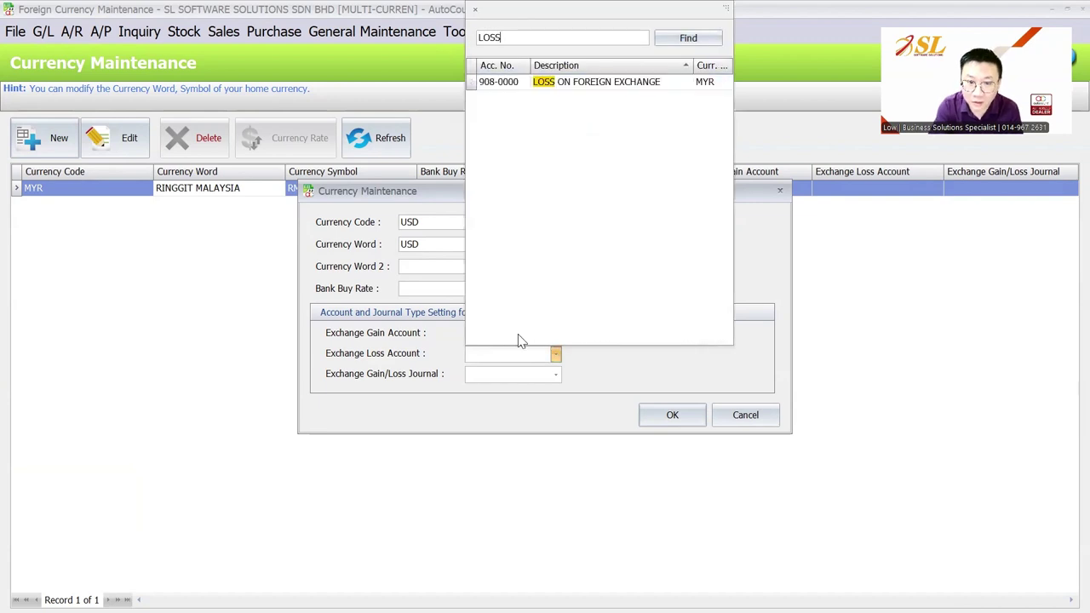
pyautogui.press('Return')
pyautogui.write('GEN')
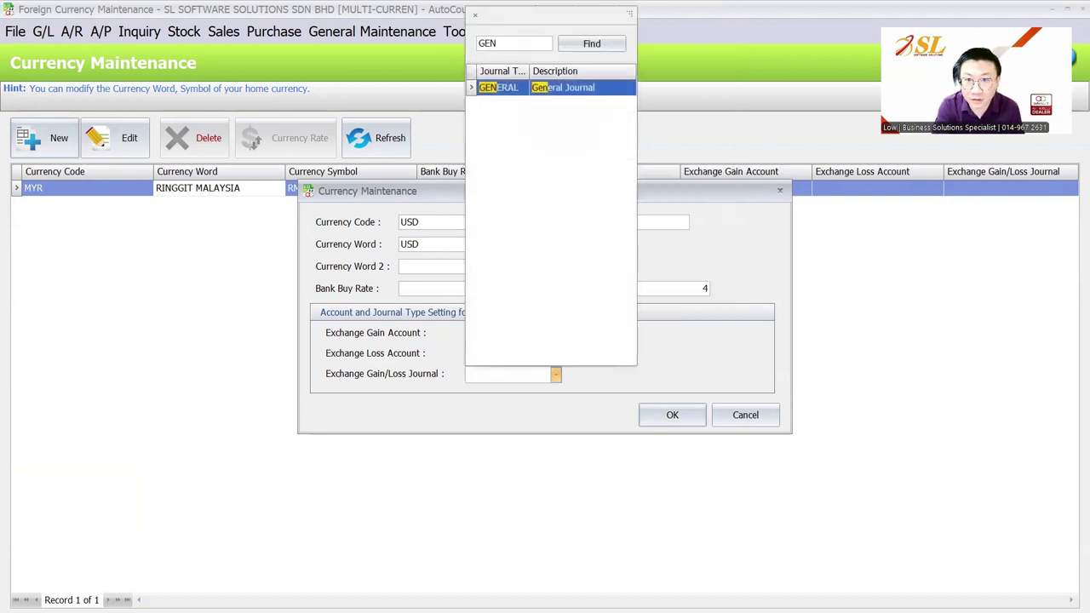
pyautogui.press('Return')
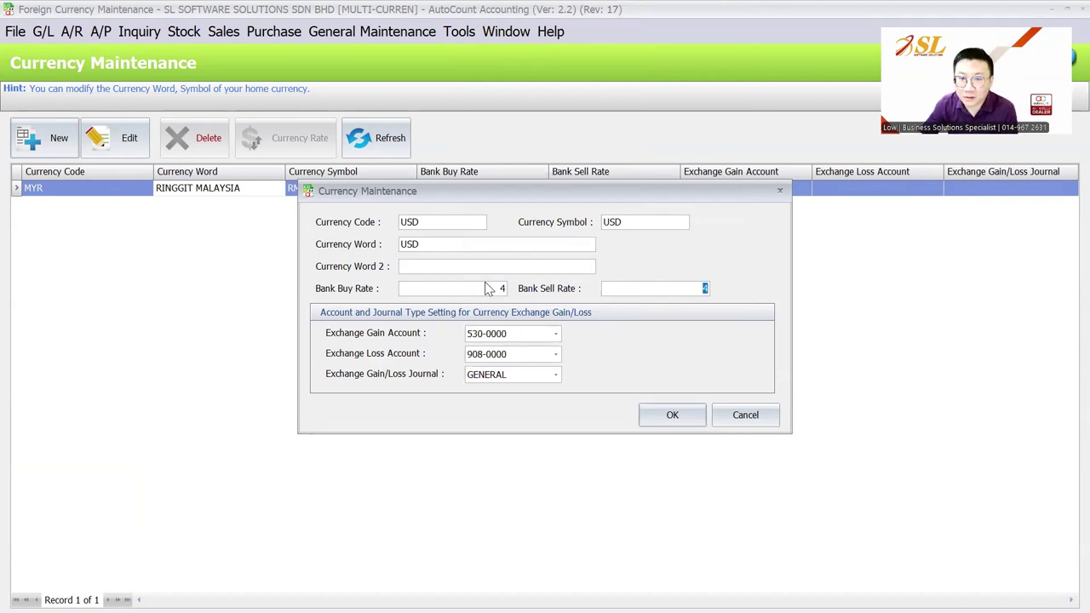
pyautogui.click(672, 414)
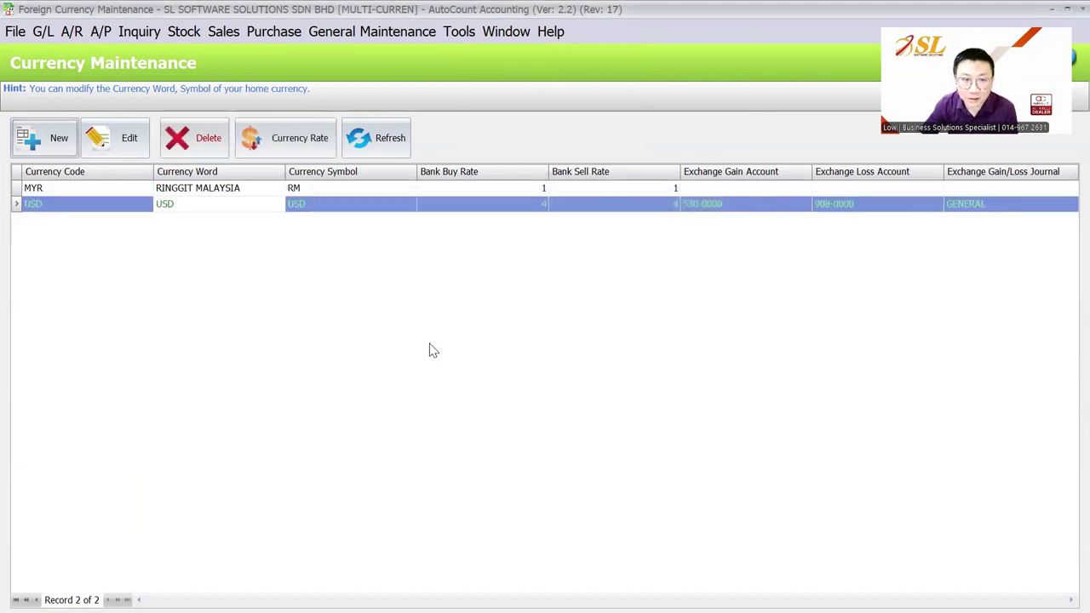
# Step: Add a USD currency rate for 01/10/2024 to 31/10/2024 with bank buy and sell rates of 4.2
pyautogui.click(306, 137)
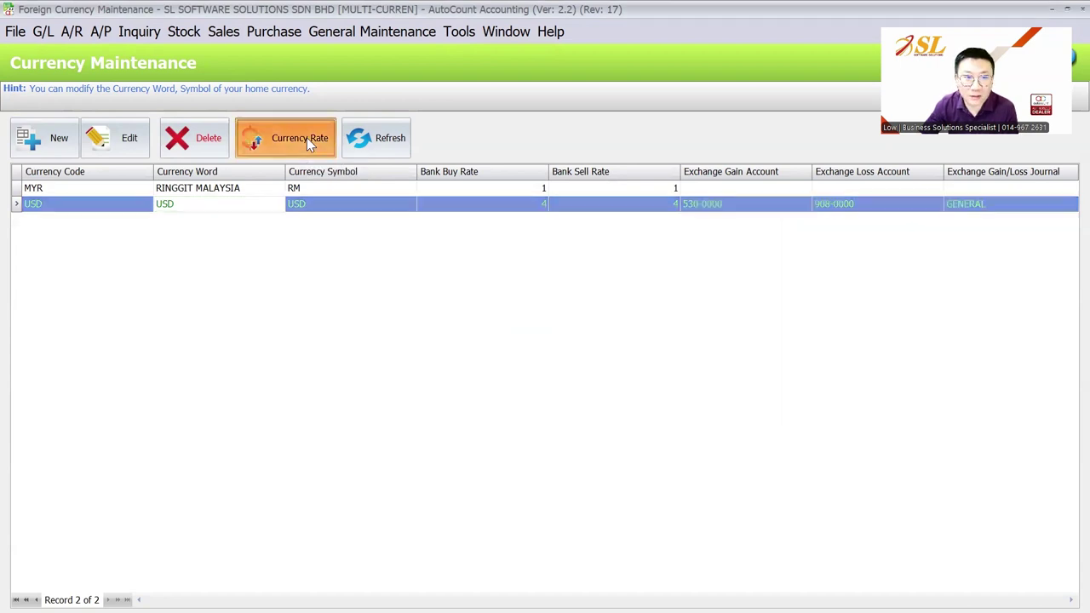
pyautogui.click(499, 430)
pyautogui.write('01')
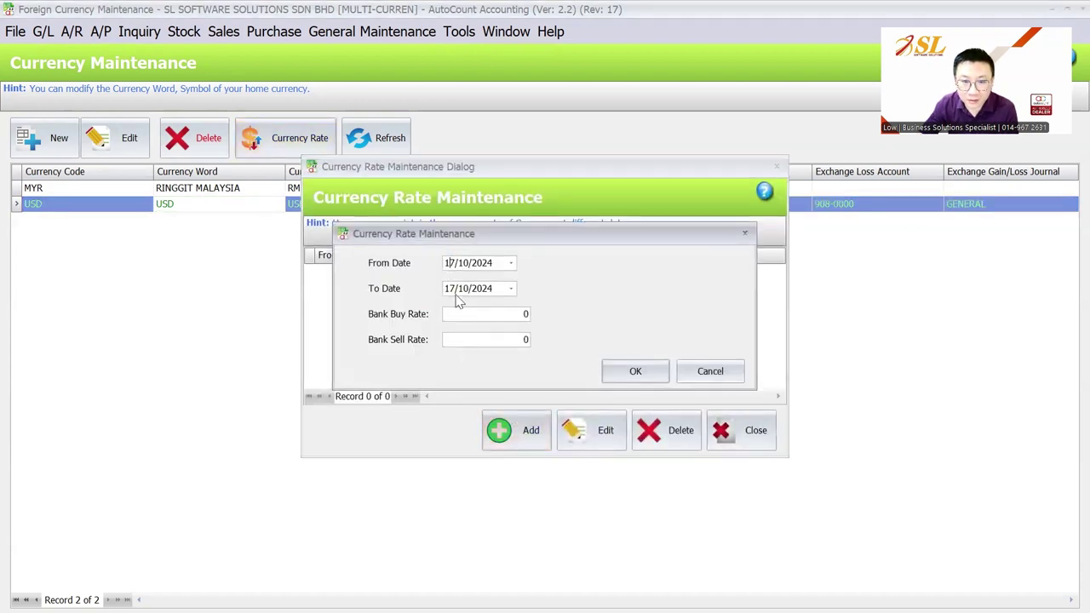
pyautogui.press('Tab')
pyautogui.write('0')
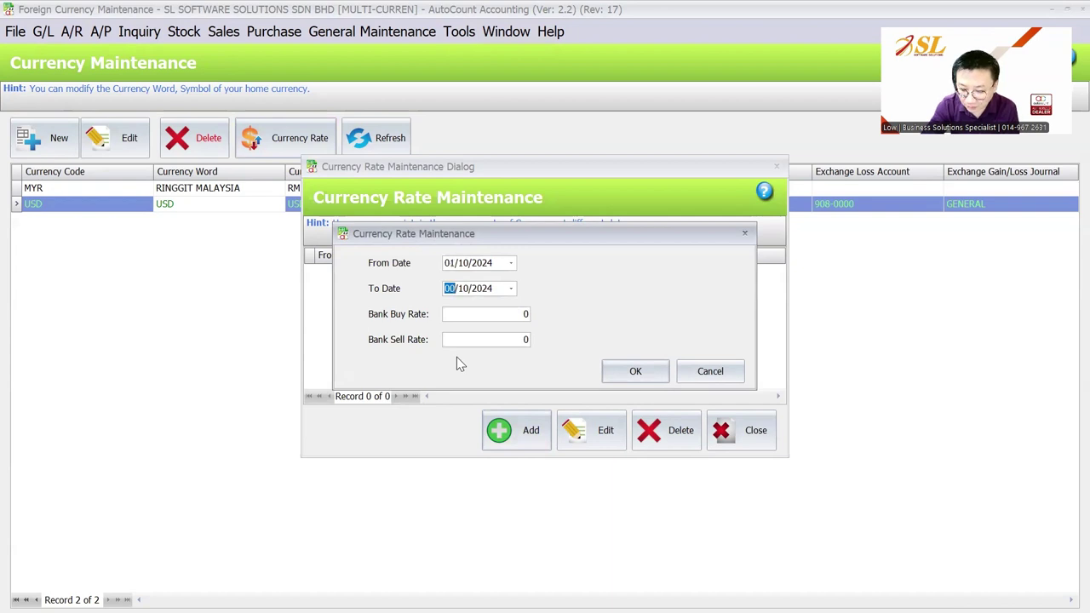
pyautogui.write('31')
pyautogui.press('Tab')
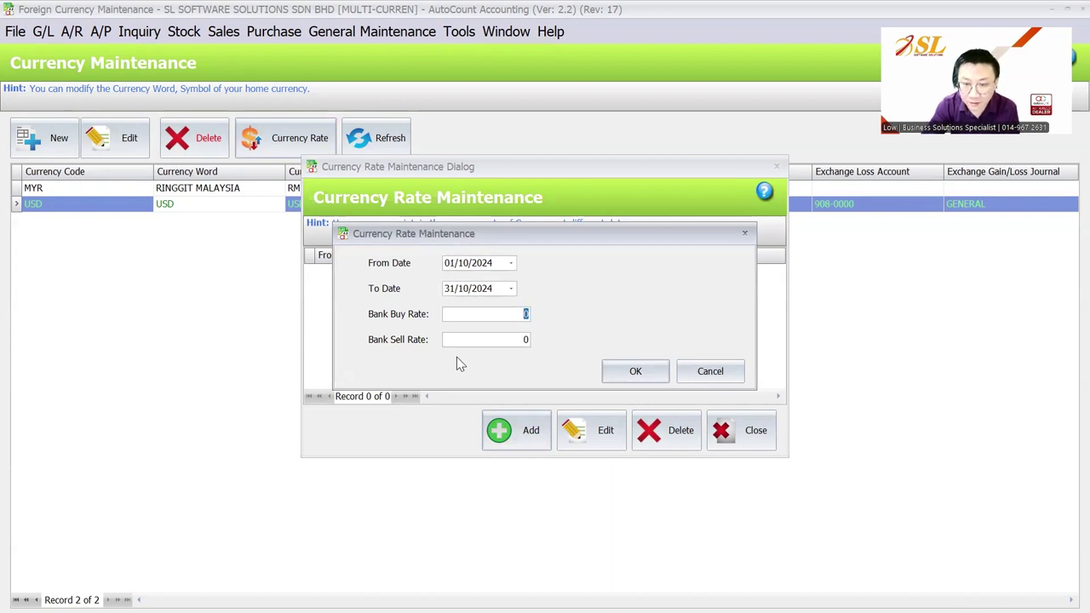
pyautogui.write('4.2')
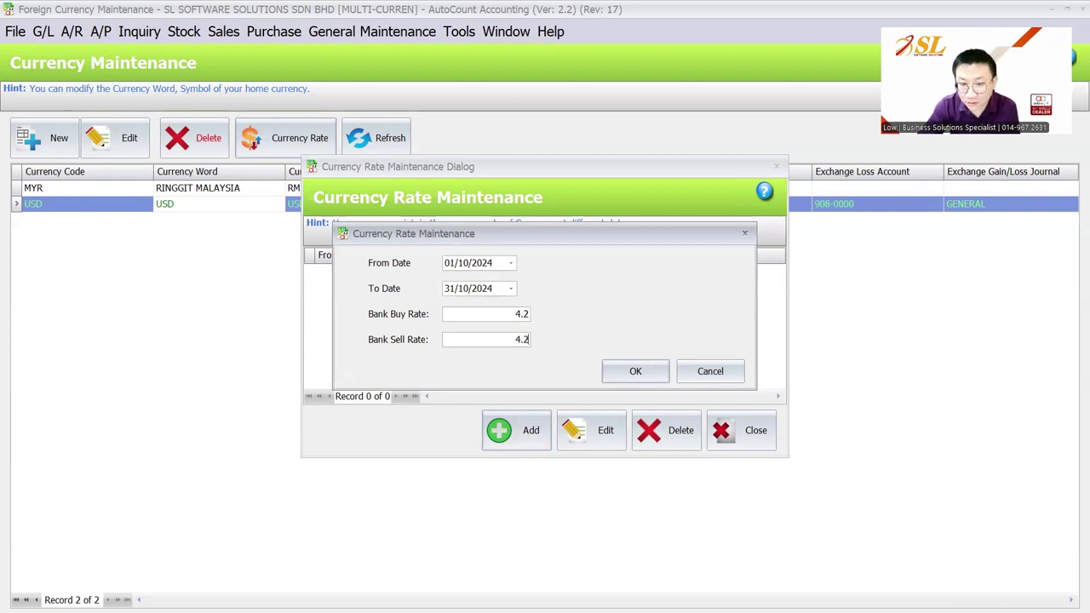
pyautogui.click(635, 371)
# Step: Add a USD currency rate for 01/11/2024 to 30/11/2024 with buy and sell rates of 4.3, and close rate maintenance
pyautogui.click(542, 437)
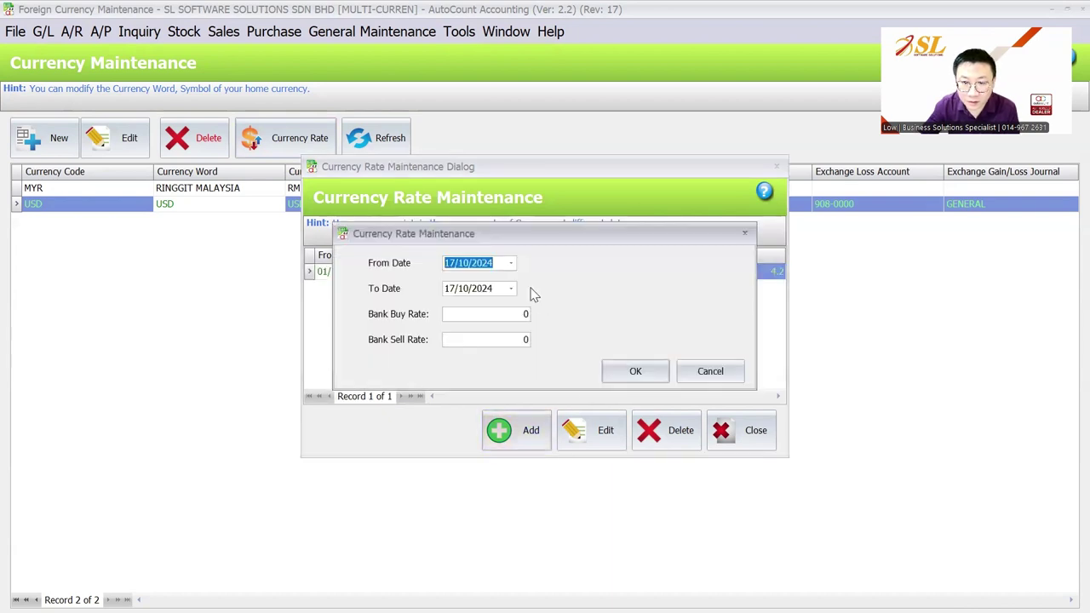
pyautogui.write('0111')
pyautogui.press('Tab')
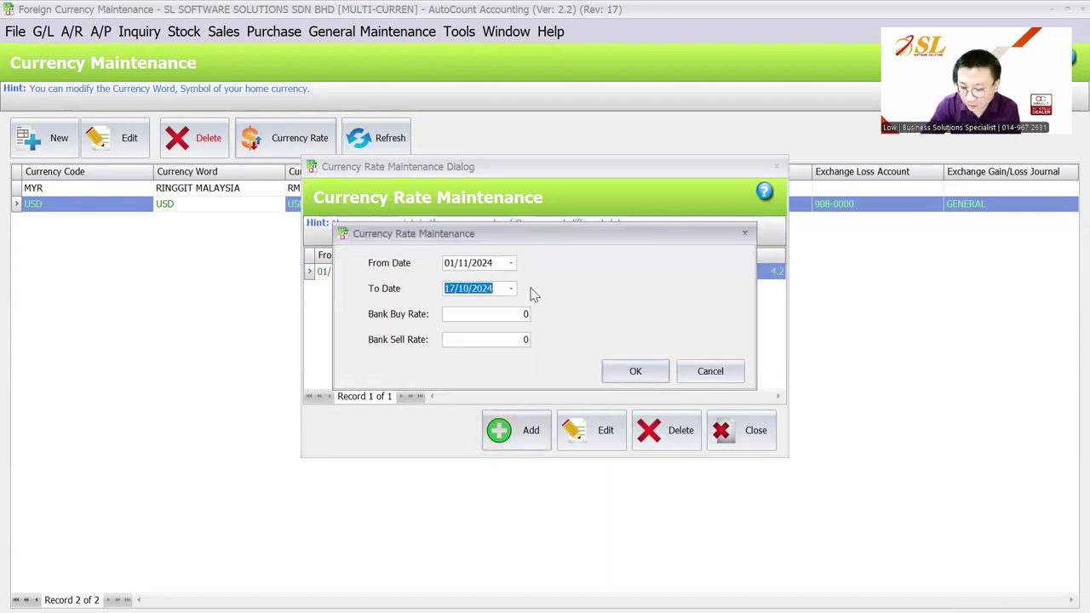
pyautogui.write('3011')
pyautogui.press('Tab')
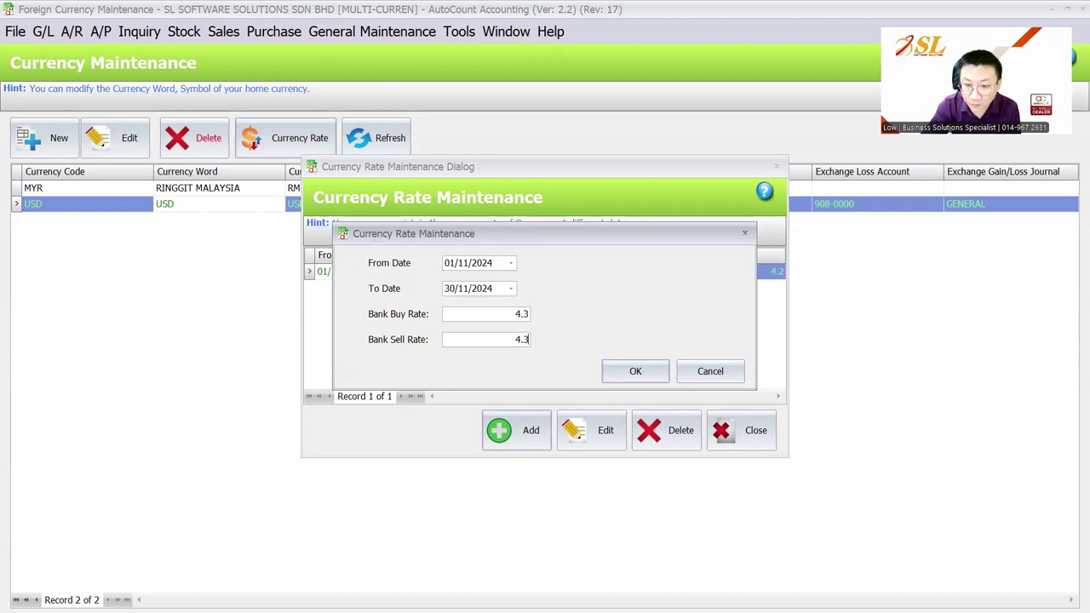
pyautogui.click(632, 368)
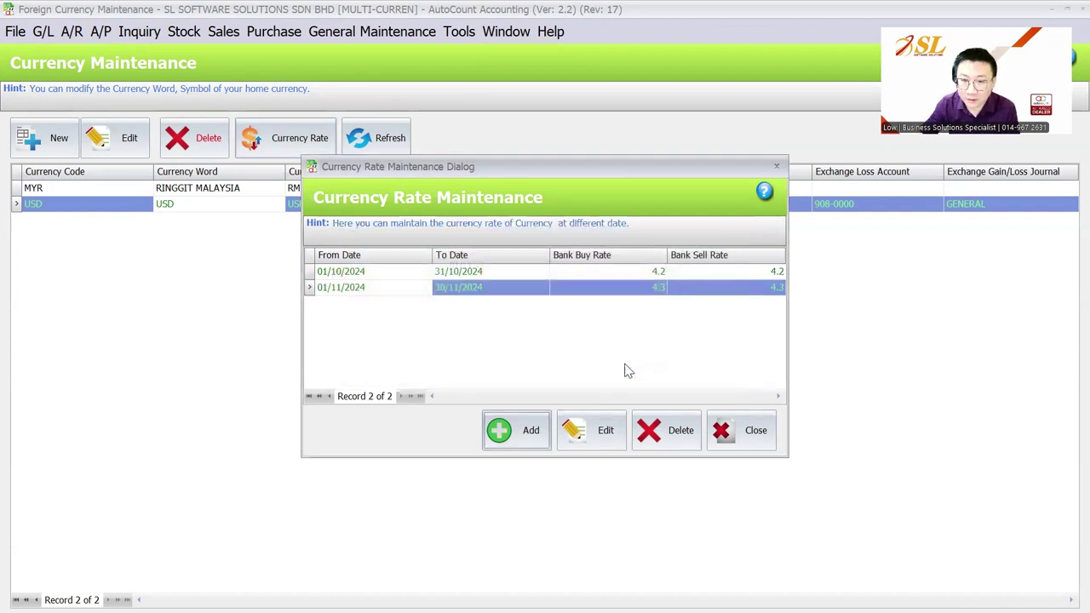
pyautogui.click(764, 447)
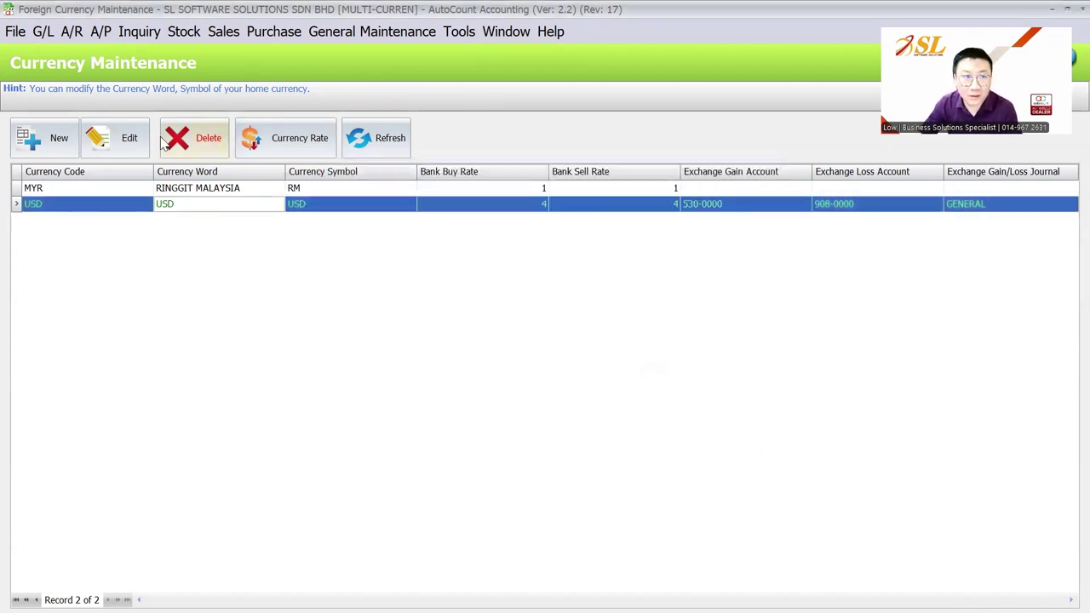
# Step: Start a new sales invoice
pyautogui.click(73, 33)
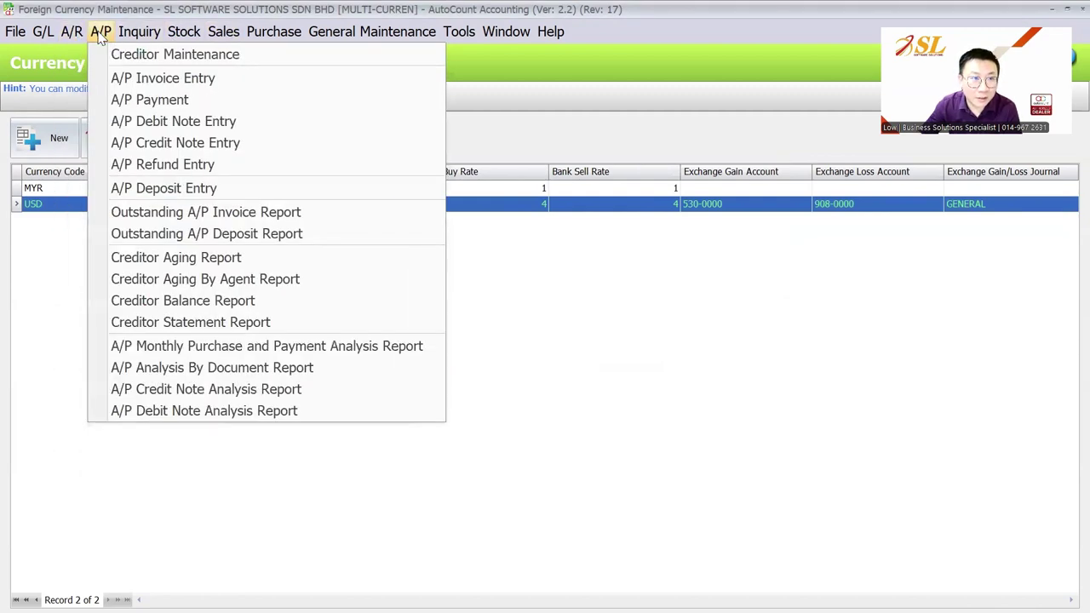
pyautogui.moveTo(215, 38)
pyautogui.moveTo(255, 40)
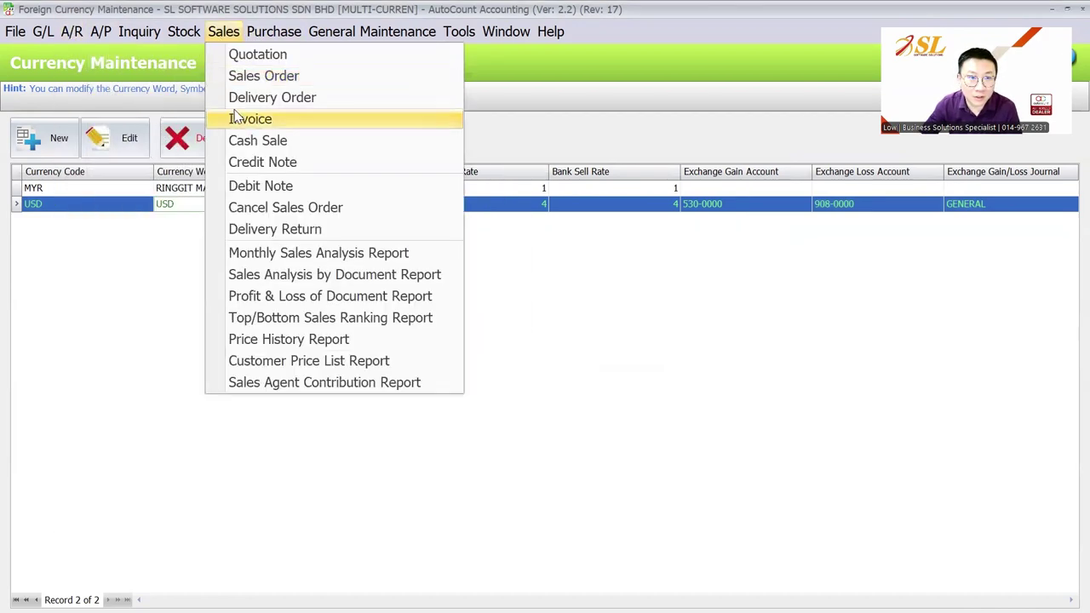
pyautogui.click(236, 115)
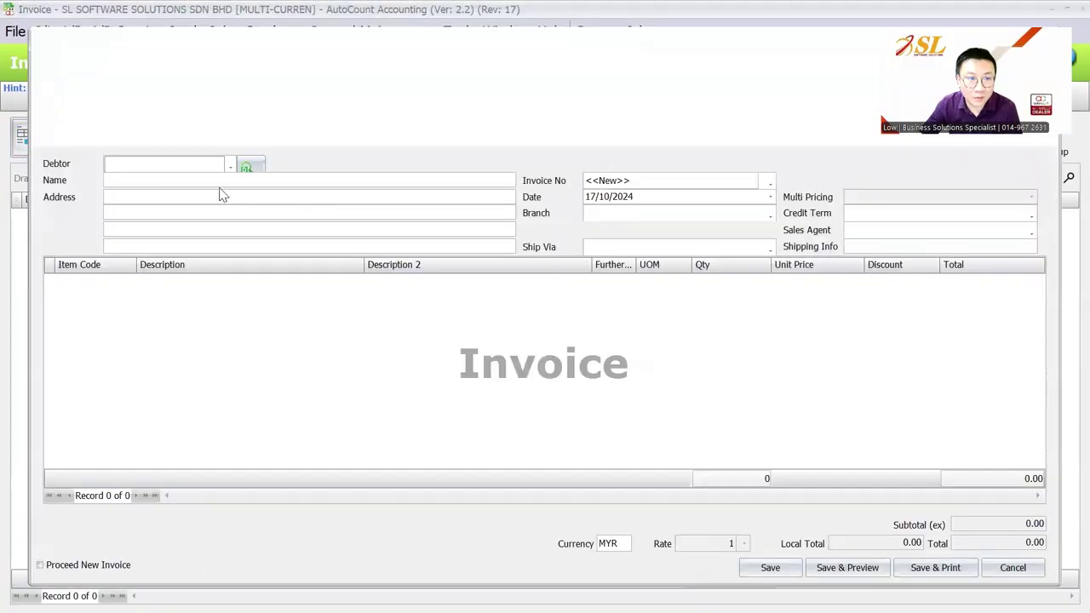
# Step: Add a new debtor account from the invoice with the company name USD CUSTOMER
pyautogui.click(229, 165)
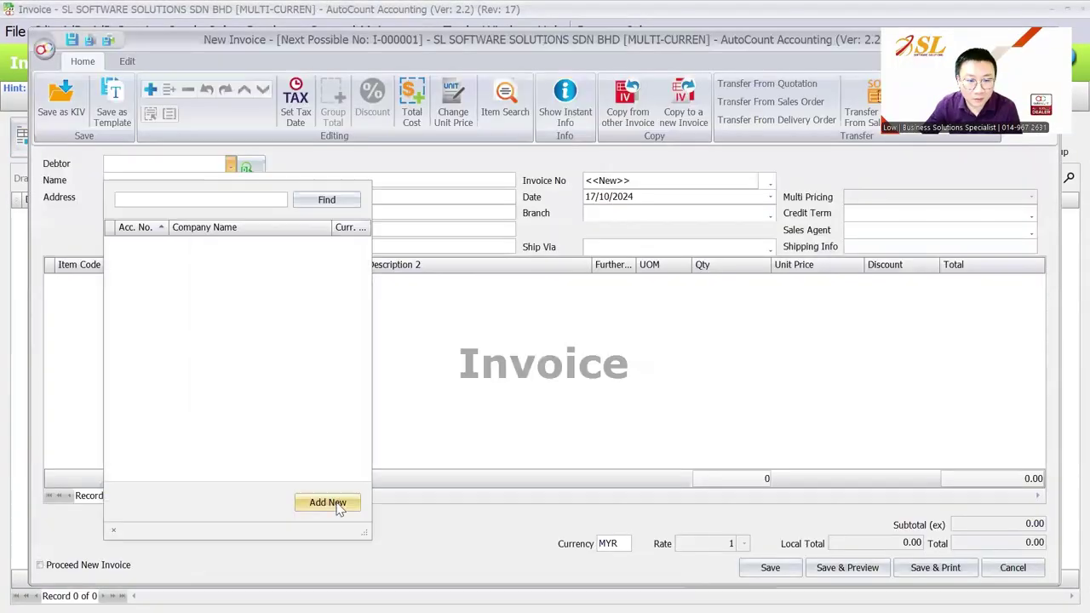
pyautogui.click(336, 507)
pyautogui.click(444, 78)
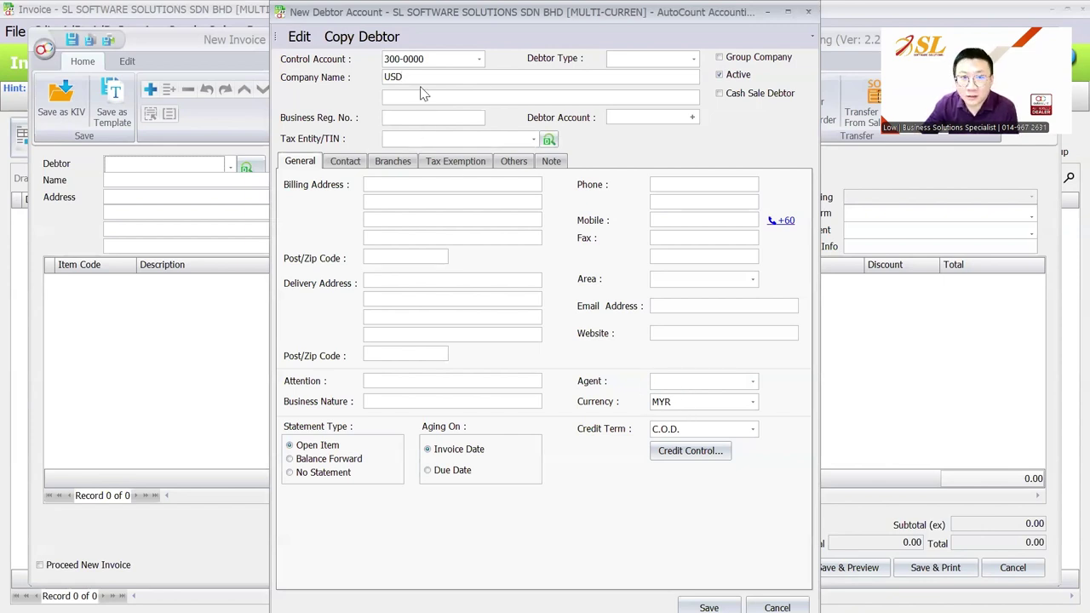
pyautogui.write('CUSTOMER')
pyautogui.press('Tab')
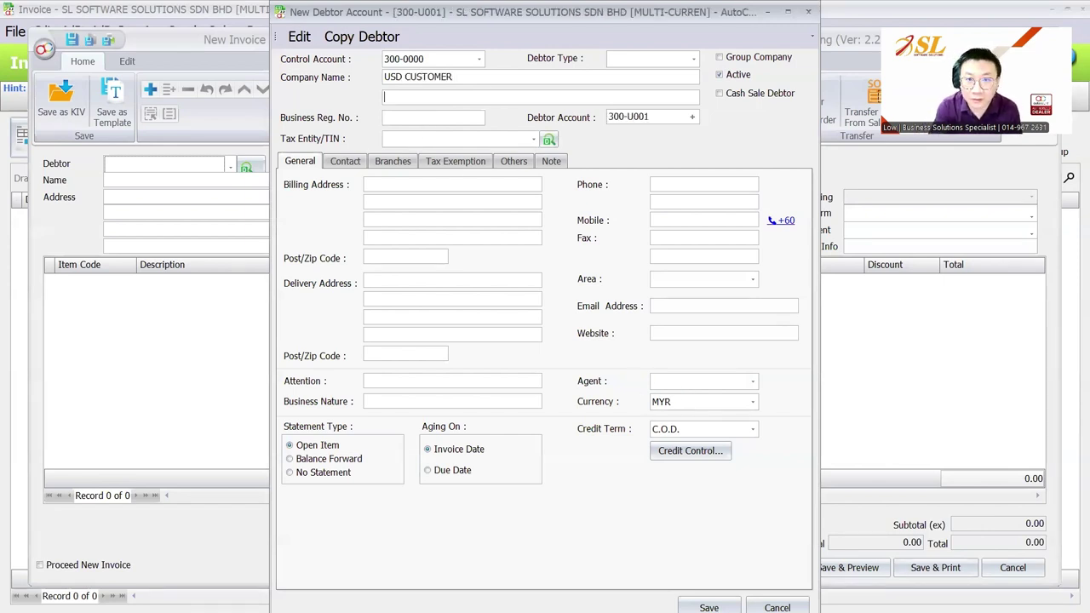
# Step: Set the new debtor's currency to USD and change it back to MYR
pyautogui.click(752, 401)
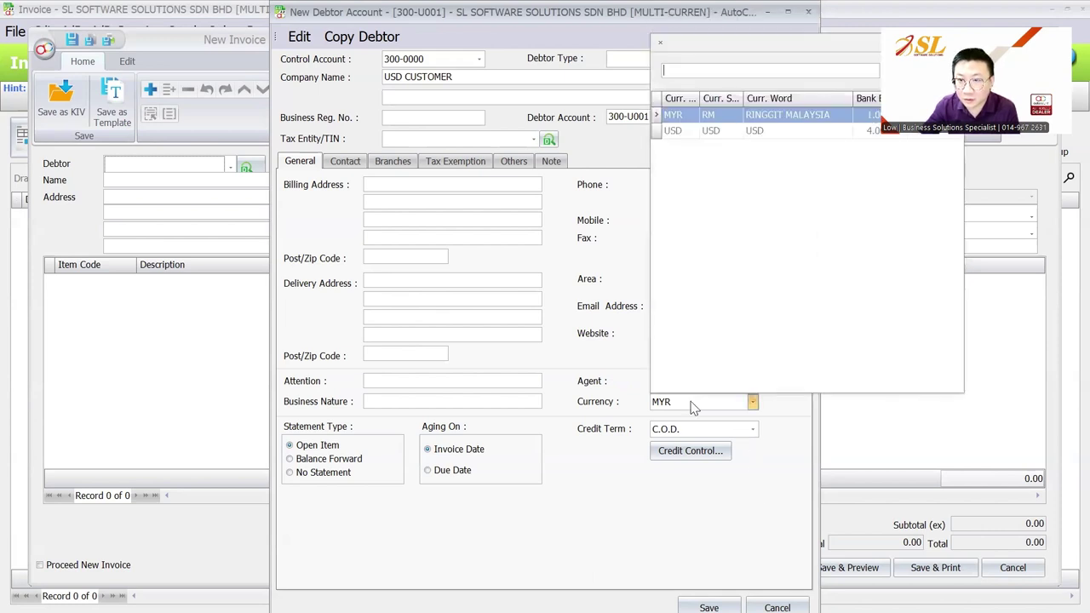
pyautogui.click(728, 132)
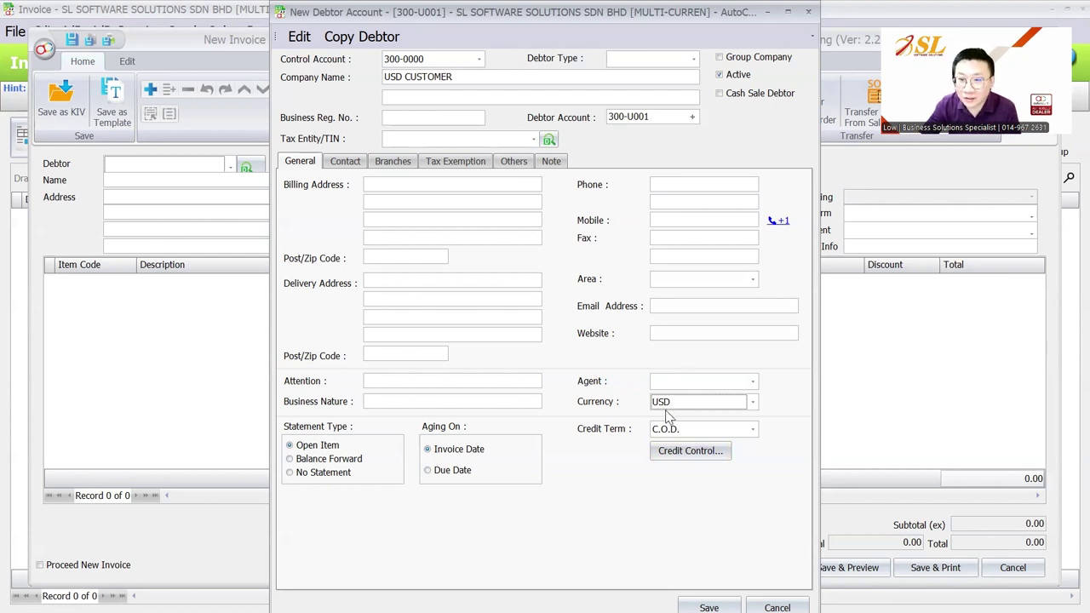
pyautogui.click(753, 401)
pyautogui.click(698, 113)
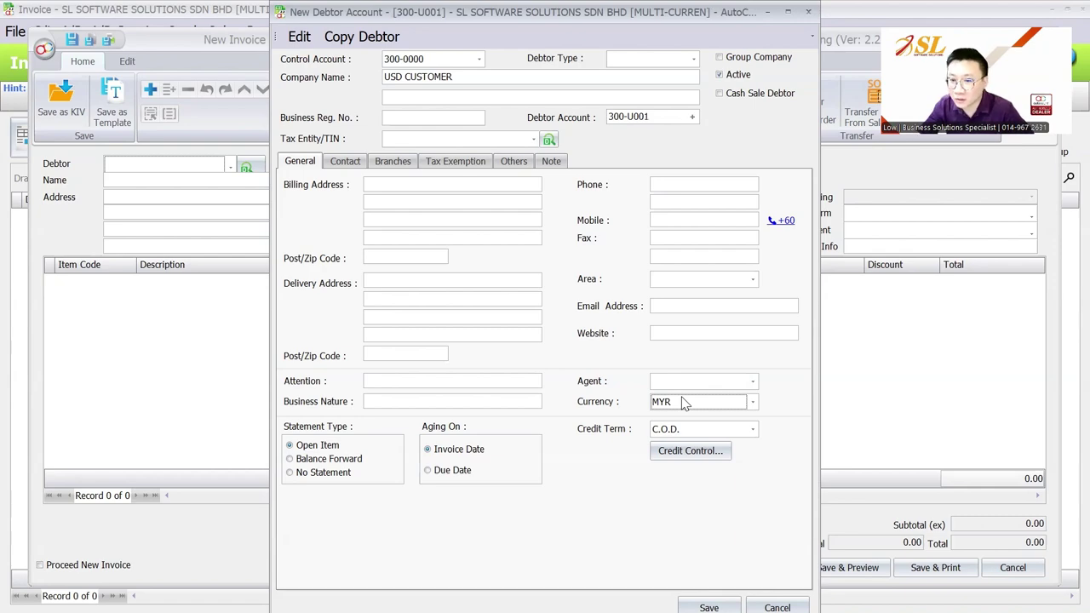
# Step: Set the new debtor's currency to USD and save the debtor account
pyautogui.click(683, 403)
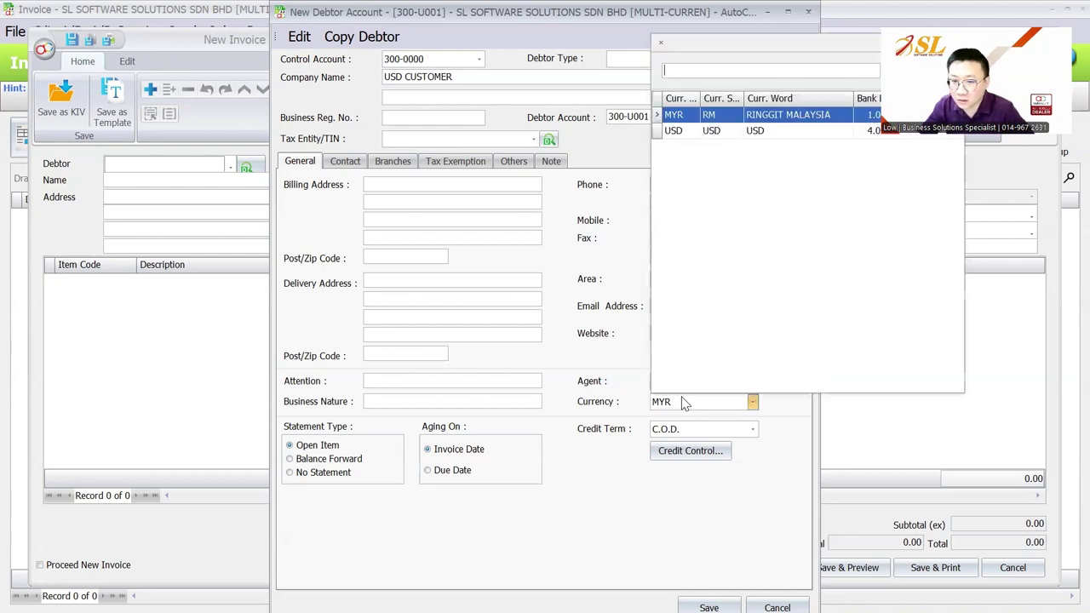
pyautogui.click(725, 139)
pyautogui.click(709, 607)
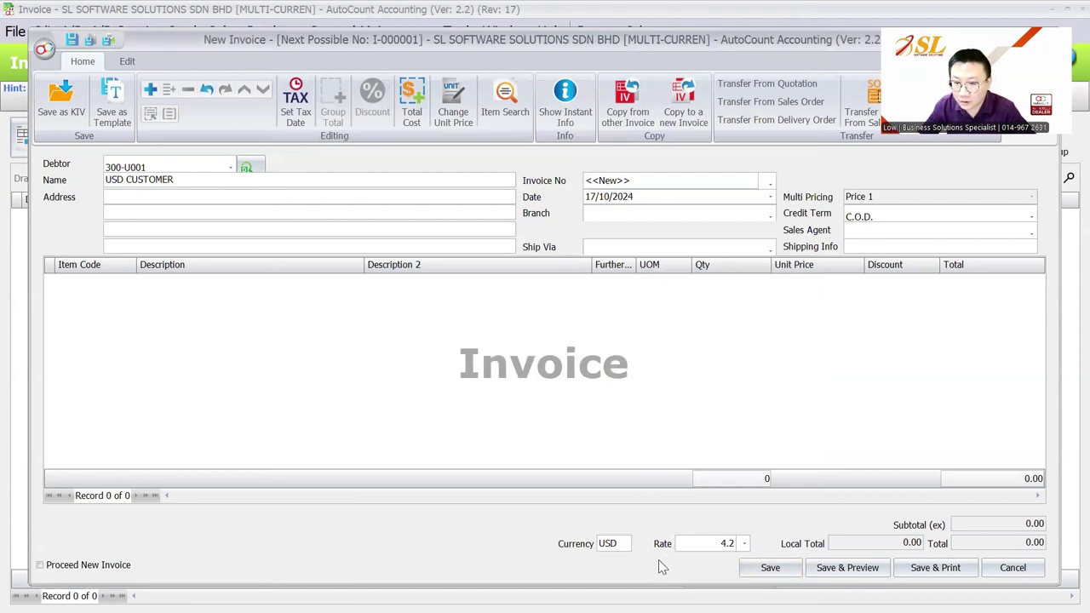
# Step: Change the invoice date to 17/11/2024 to check its exchange rate, and return it to 17/10/2024
pyautogui.click(605, 197)
pyautogui.write('11')
pyautogui.press('Tab')
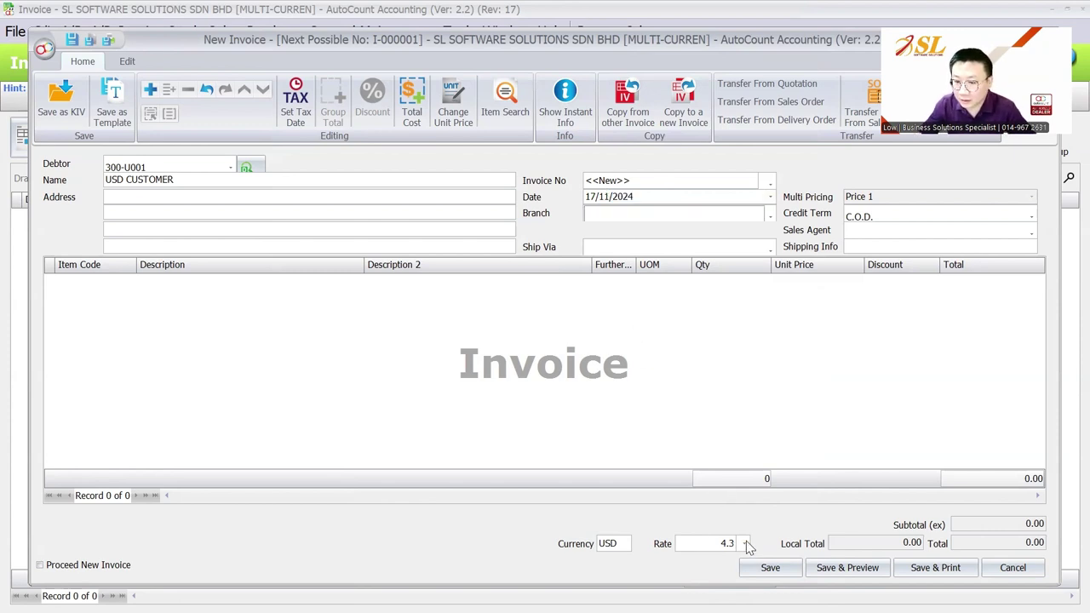
pyautogui.click(605, 197)
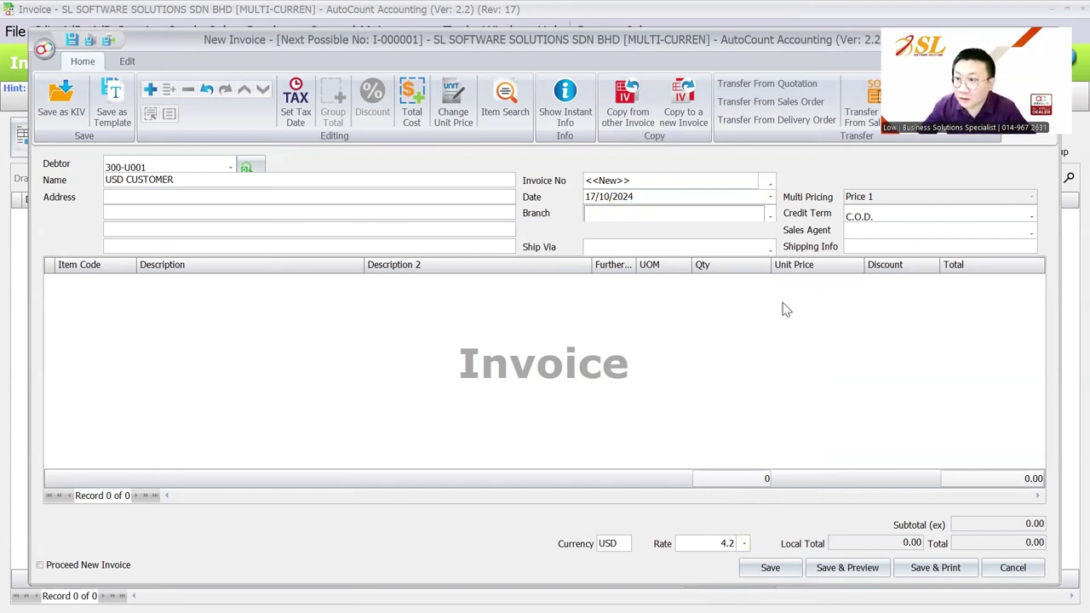
pyautogui.press('Down')
pyautogui.hotkey('shift', 'Home')
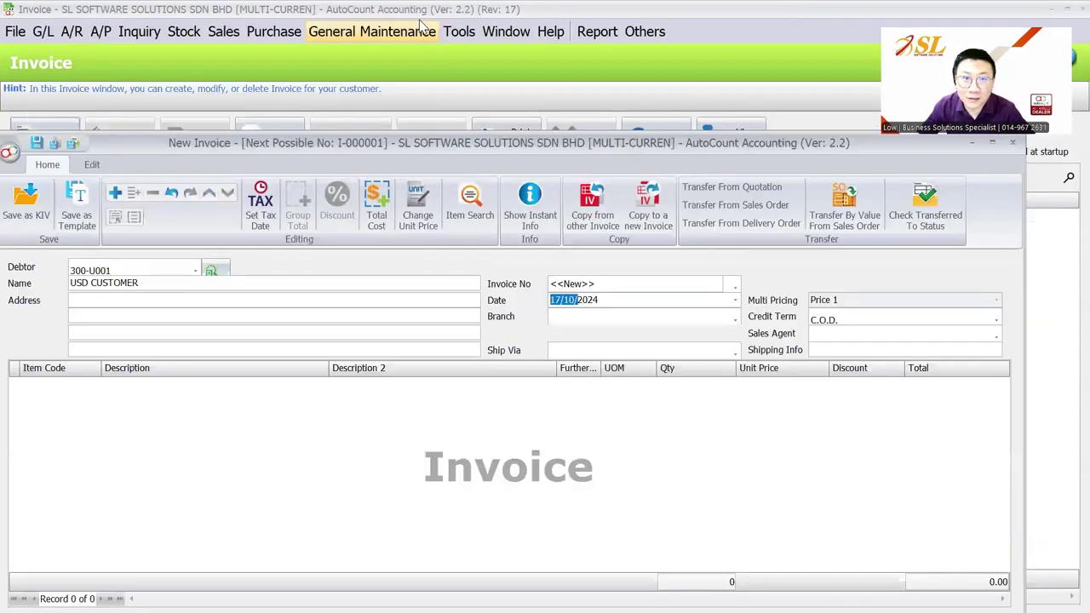
# Step: Open Currency Maintenance and check the USD bank buy and sell rates
pyautogui.click(421, 31)
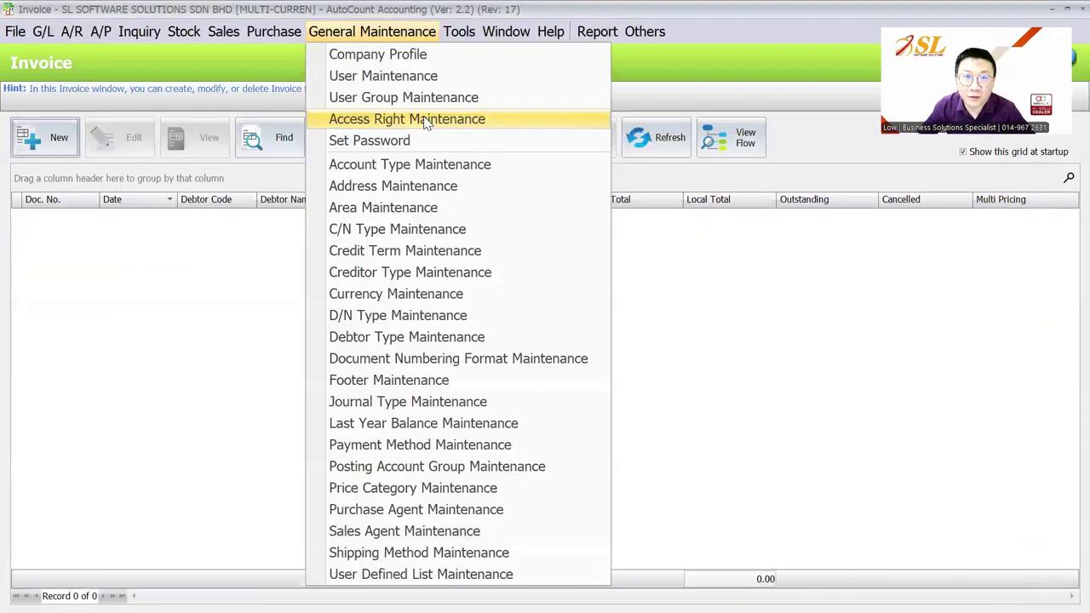
pyautogui.click(416, 293)
pyautogui.click(615, 208)
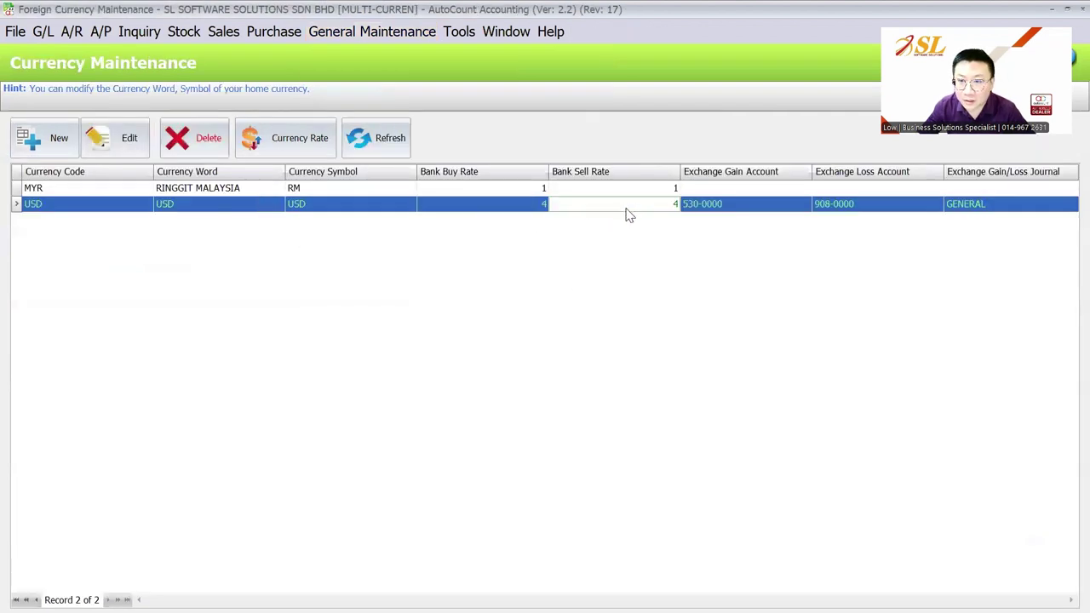
pyautogui.click(524, 208)
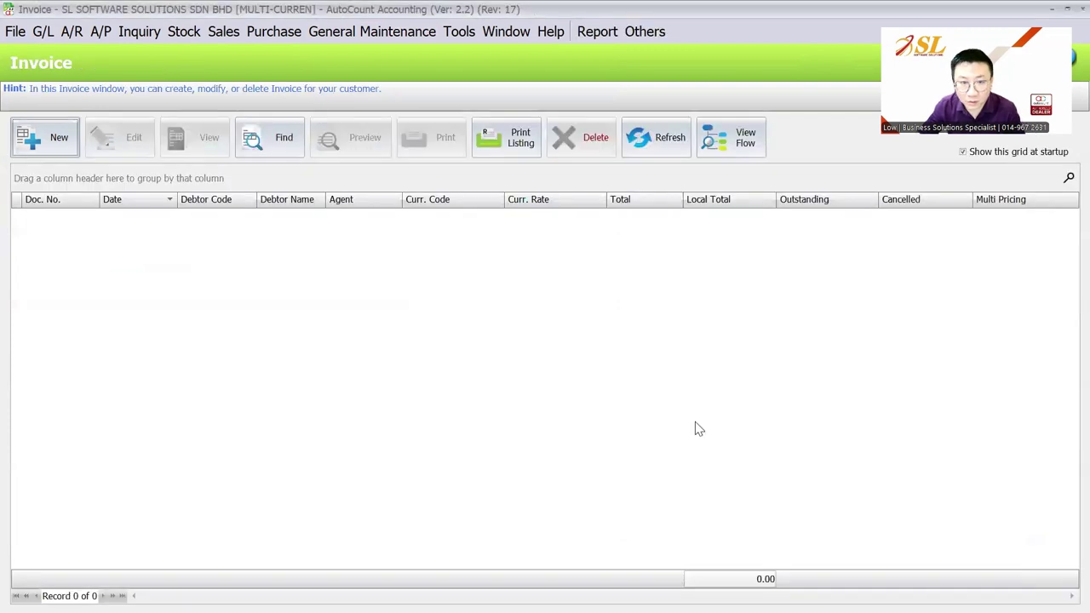
# Step: Start a new sales invoice for the debtor USD CUSTOMER
pyautogui.hotkey('ctrl', 'n')
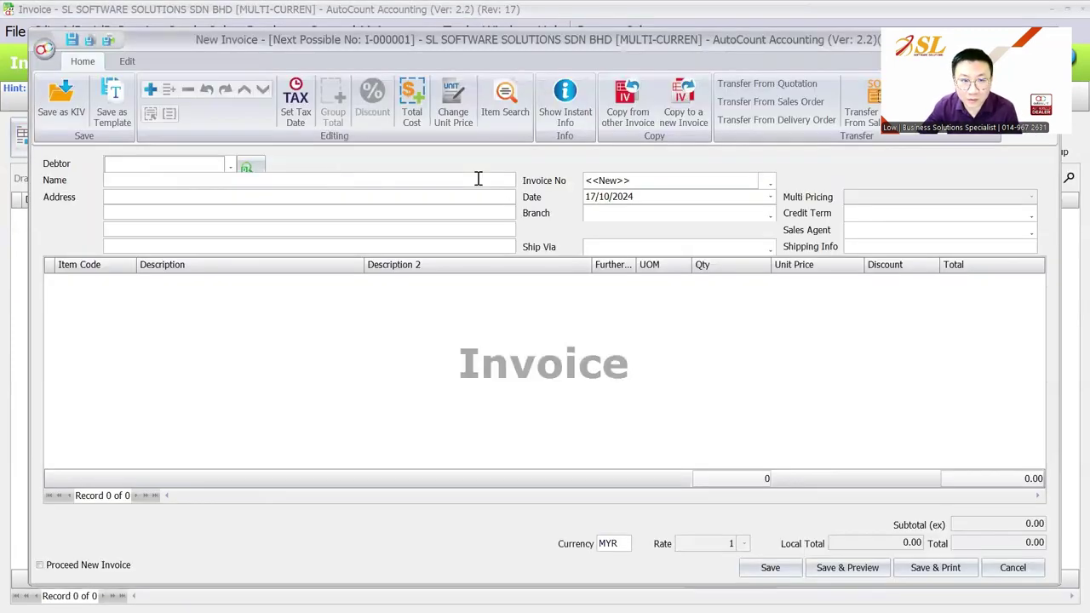
pyautogui.click(189, 167)
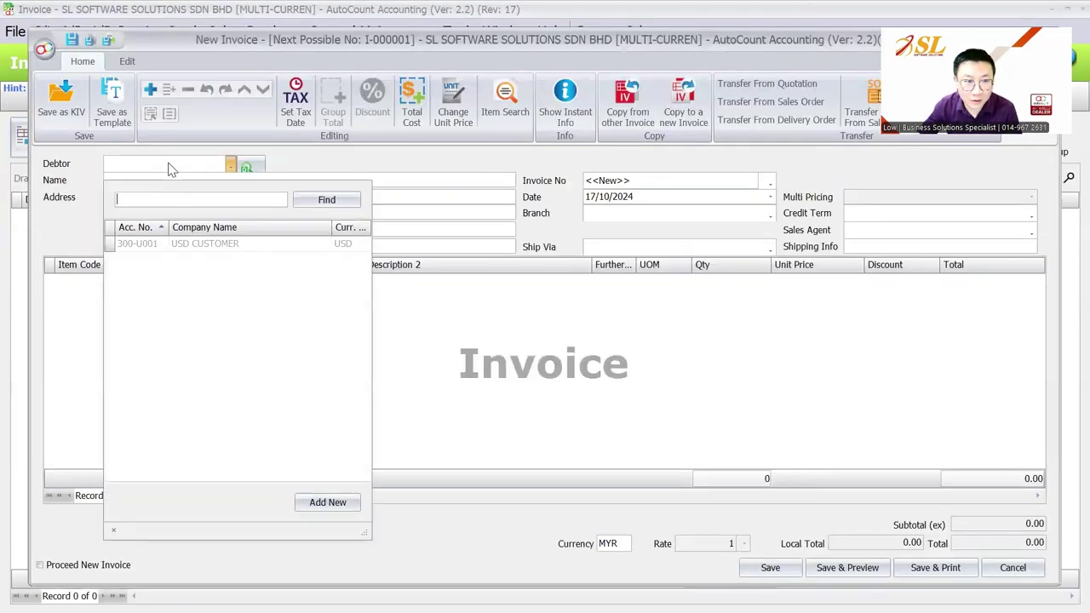
pyautogui.click(198, 246)
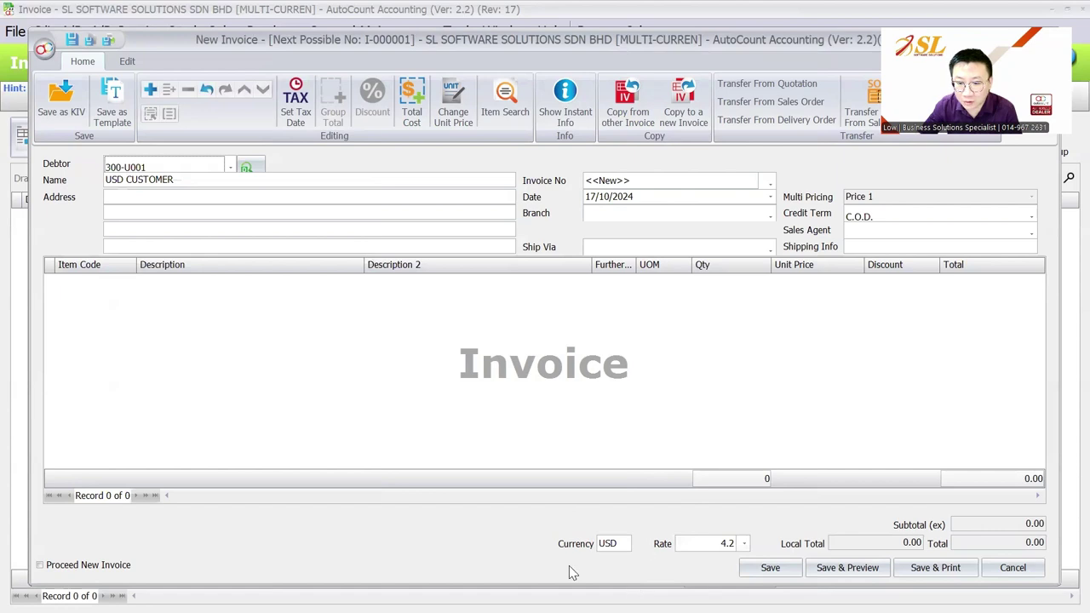
# Step: Add a new debtor account from the invoice with the company name CUSTOMER A and save it
pyautogui.click(185, 166)
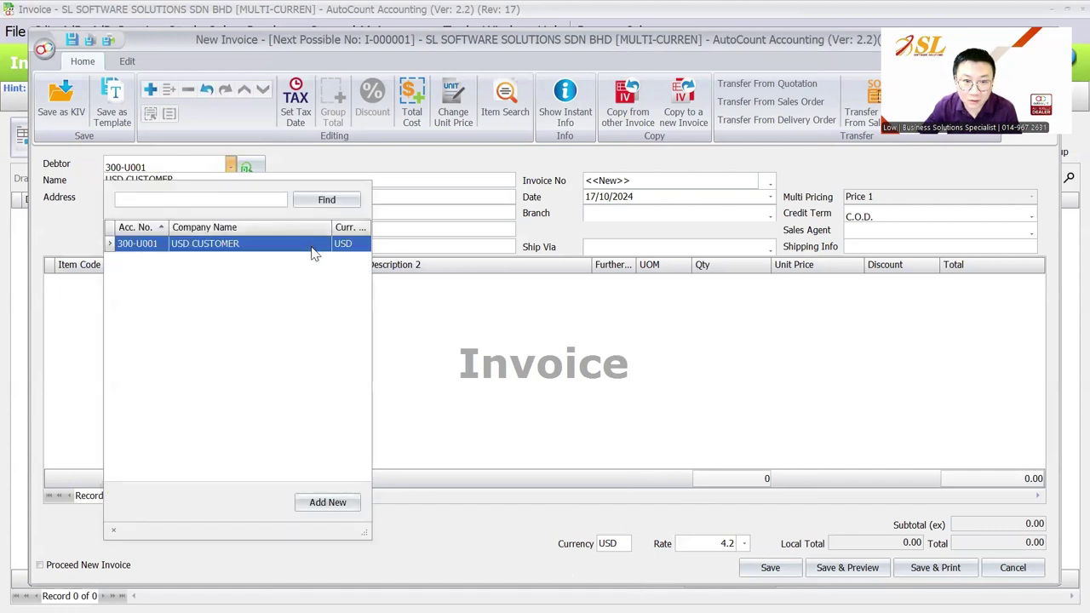
pyautogui.click(322, 503)
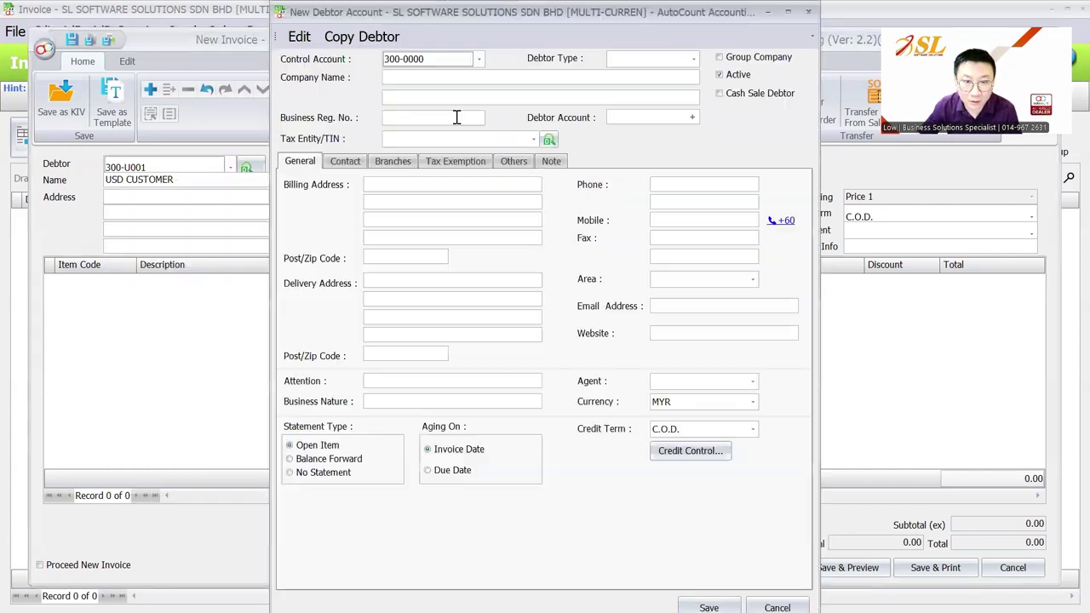
pyautogui.click(453, 78)
pyautogui.write('CUSTOMER A')
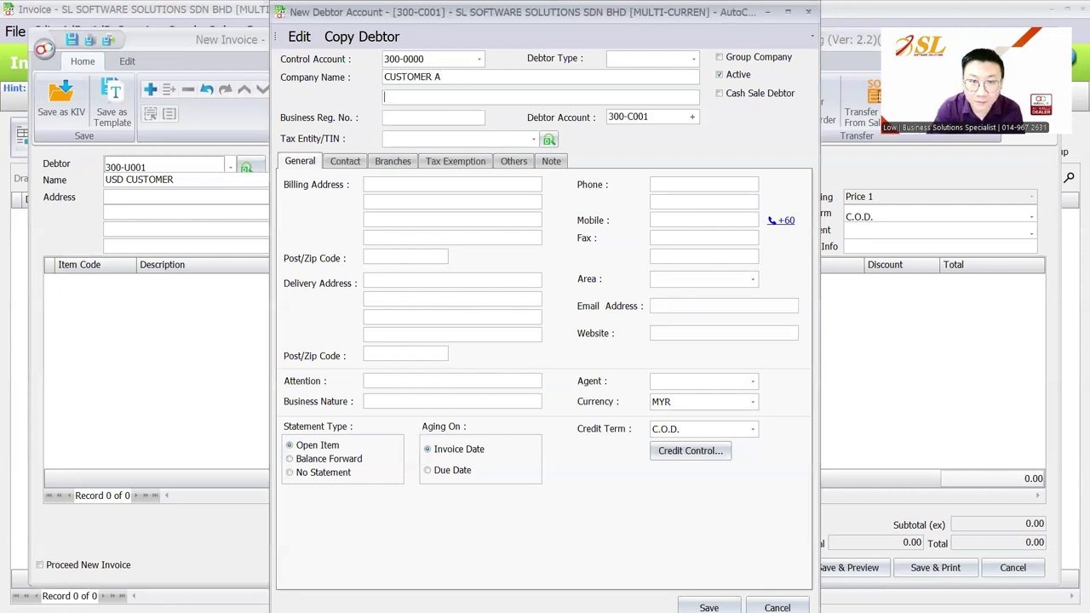
pyautogui.click(708, 607)
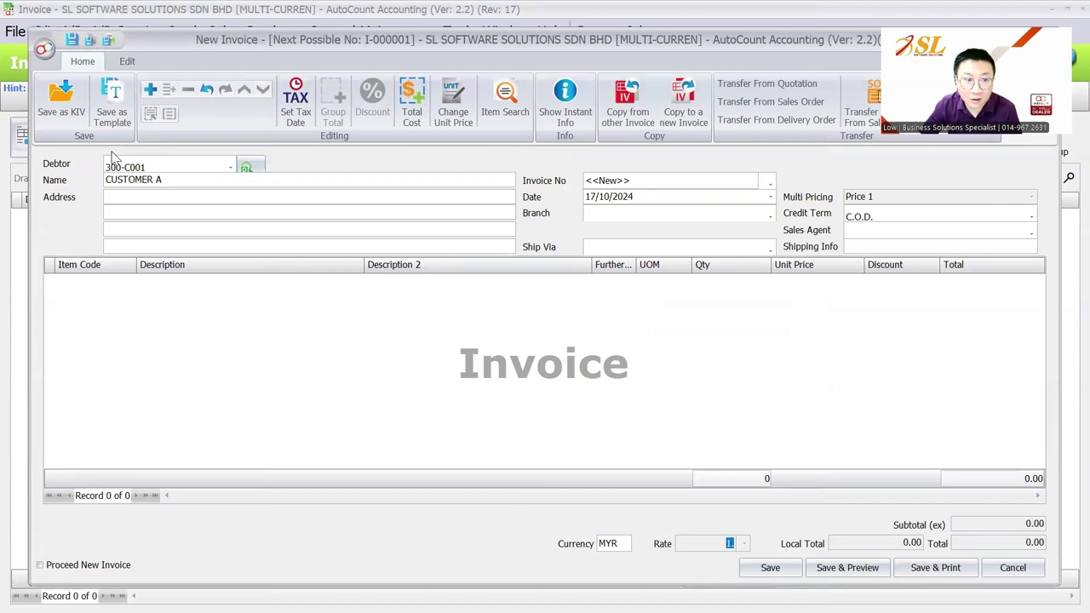
# Step: Switch the invoice's debtor back to USD CUSTOMER
pyautogui.click(230, 166)
pyautogui.click(194, 260)
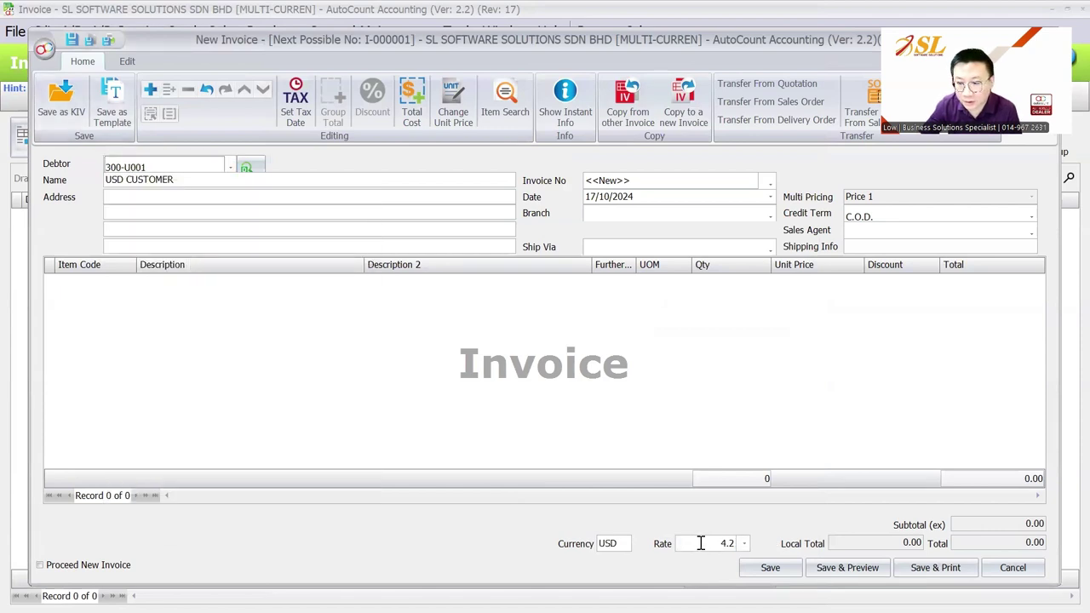
pyautogui.doubleClick(726, 543)
# Step: Add a detail line to the invoice for ITEM A
pyautogui.rightClick(187, 336)
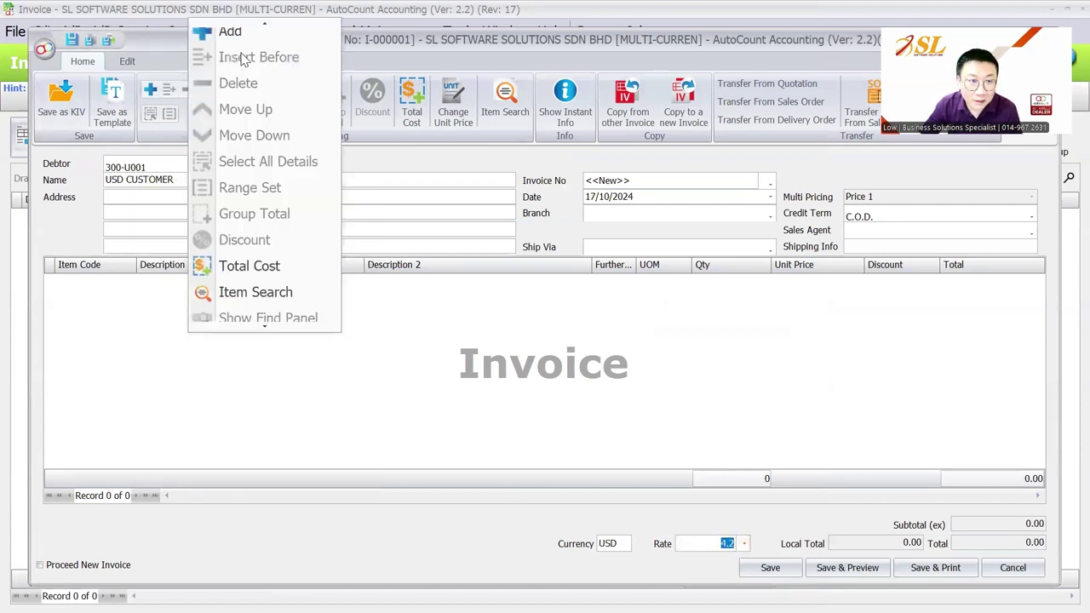
pyautogui.click(223, 29)
pyautogui.doubleClick(136, 354)
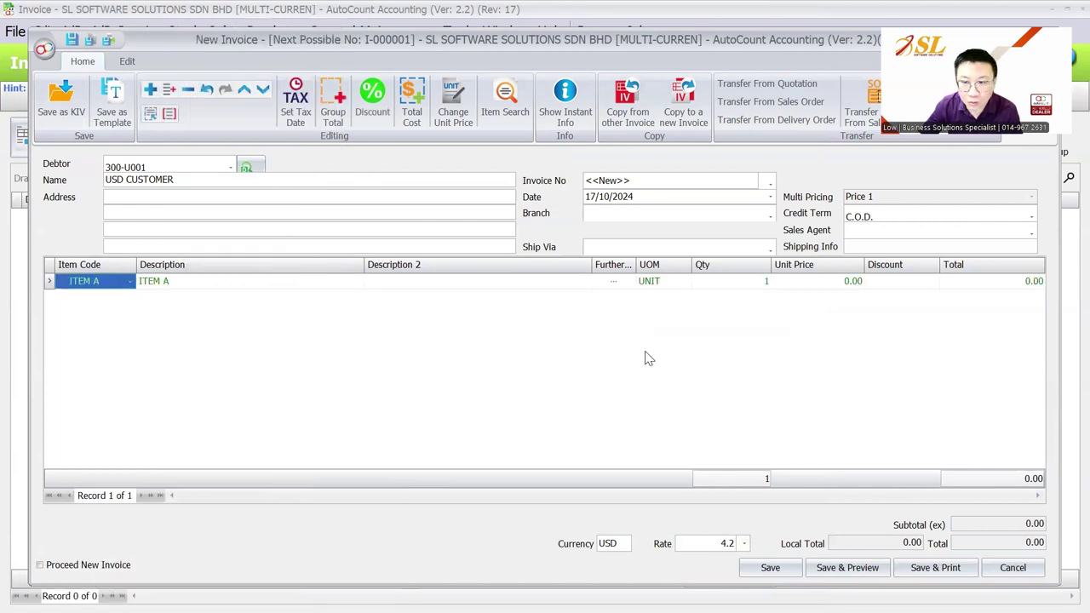
# Step: Set the invoice's exchange rate to 4.1 and the unit price of ITEM A to 1,000.00
pyautogui.click(817, 281)
pyautogui.doubleClick(723, 542)
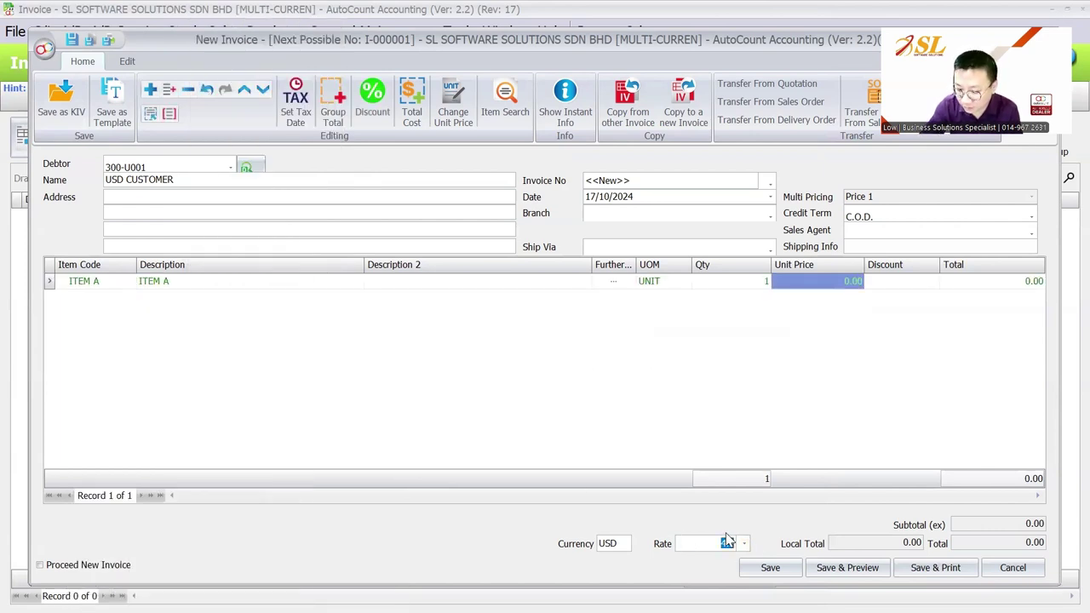
pyautogui.write('4.1')
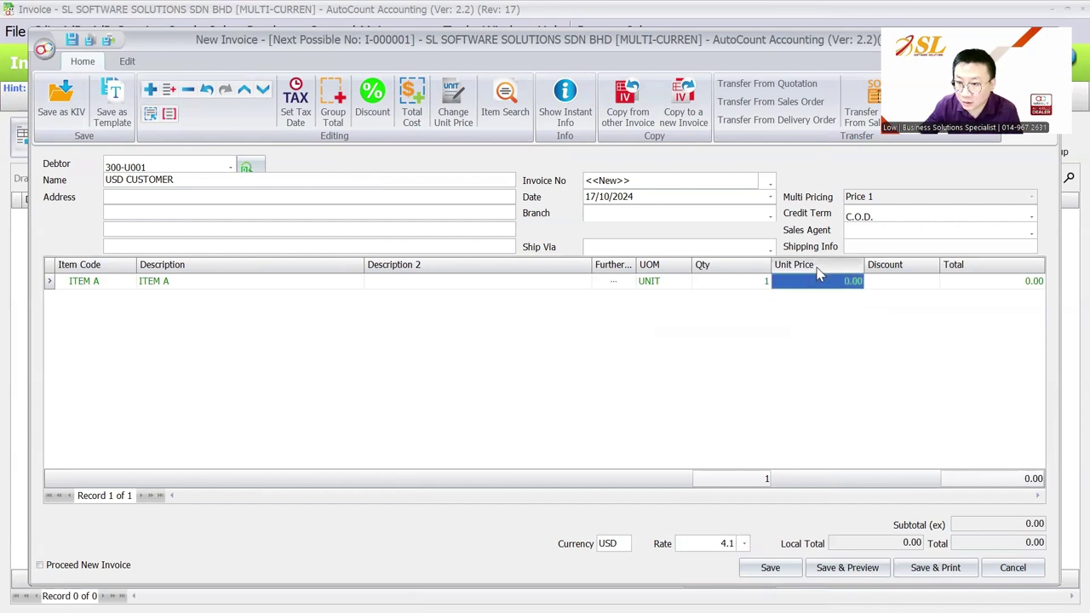
pyautogui.click(824, 286)
pyautogui.press('Return')
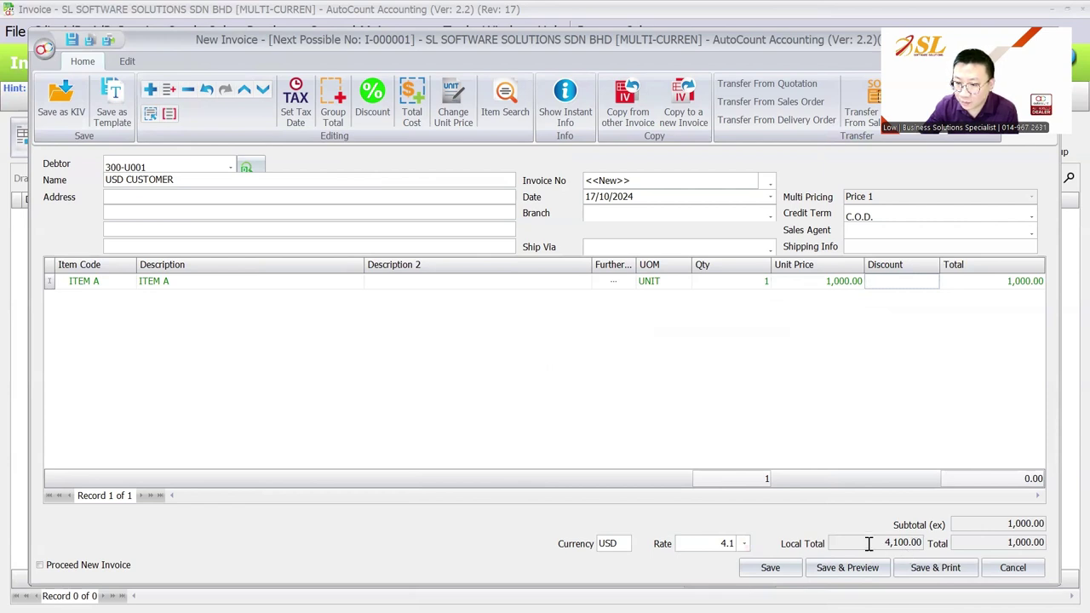
# Step: Save the invoice, accepting the negative stock quantity, and close the invoice list
pyautogui.moveTo(868, 543); pyautogui.dragTo(931, 545)
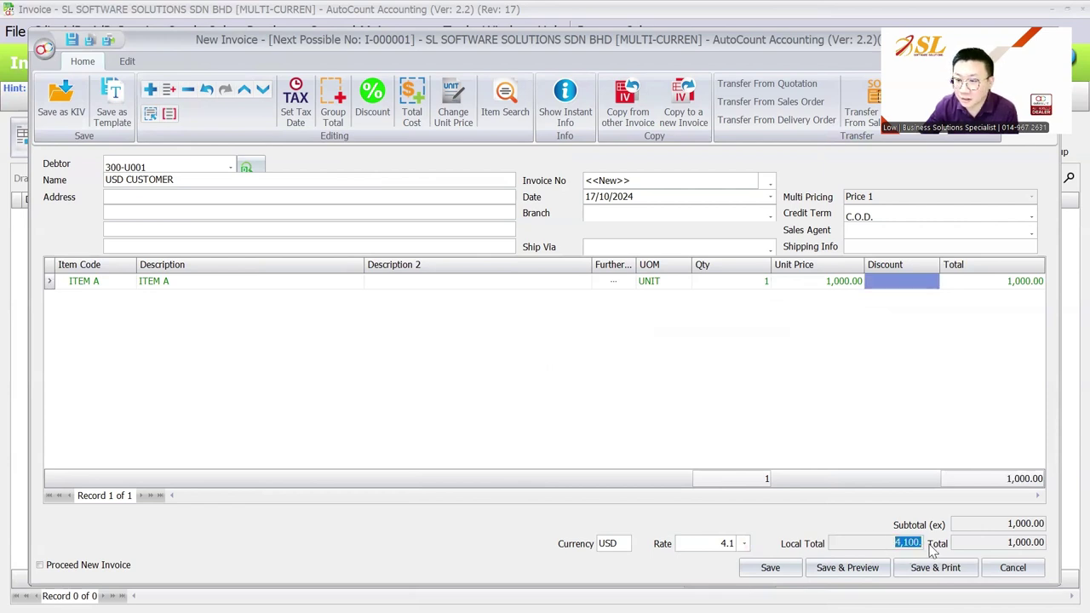
pyautogui.click(774, 569)
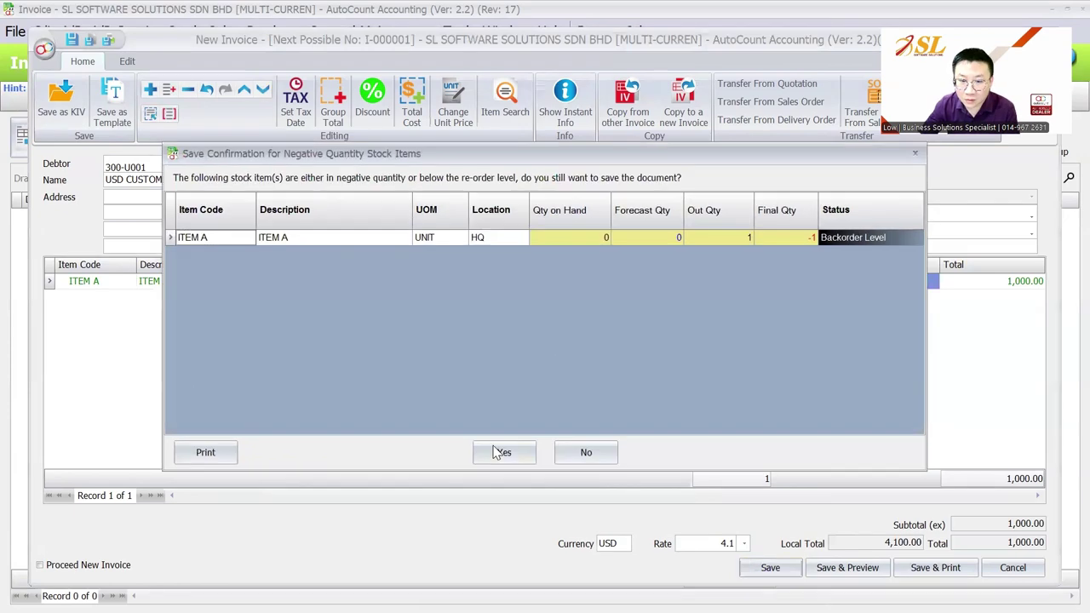
pyautogui.click(500, 452)
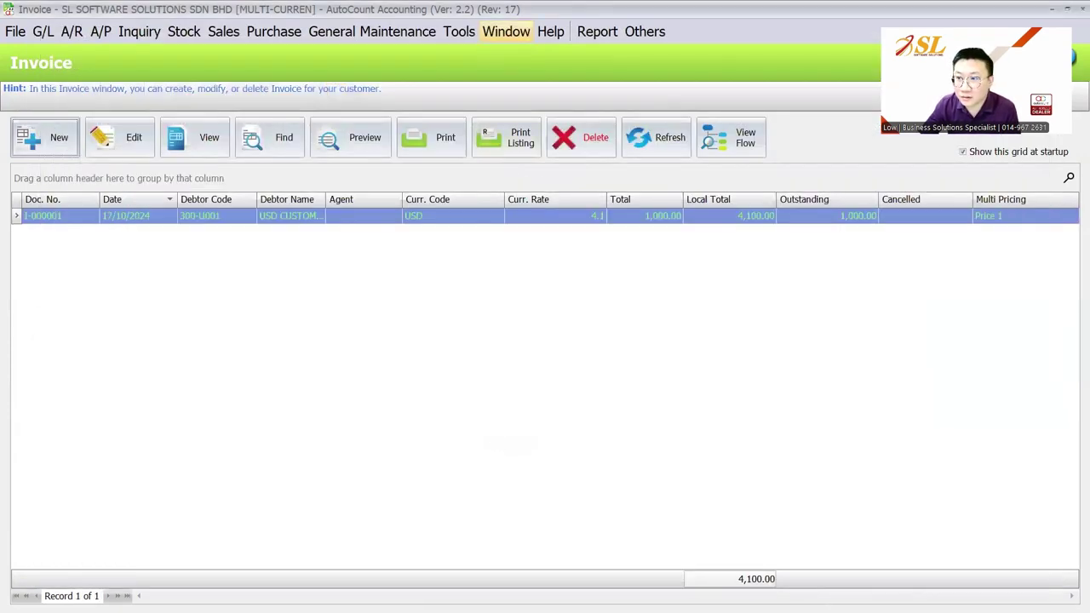
pyautogui.hotkey('ctrl', 'F4')
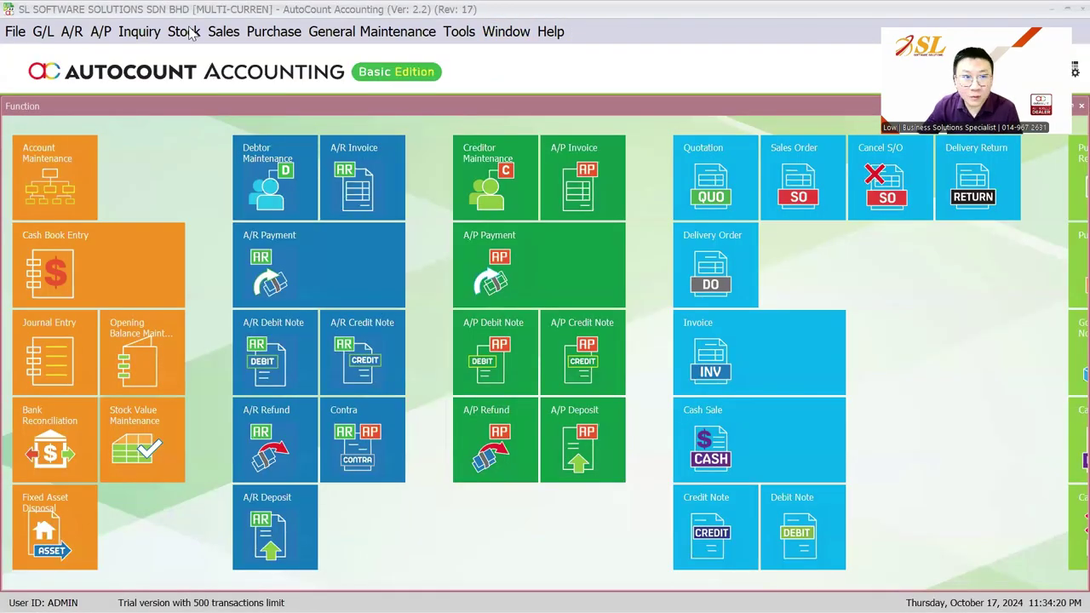
# Step: Reopen the sales invoice list and check the saved invoice's currency rate
pyautogui.click(223, 32)
pyautogui.click(256, 116)
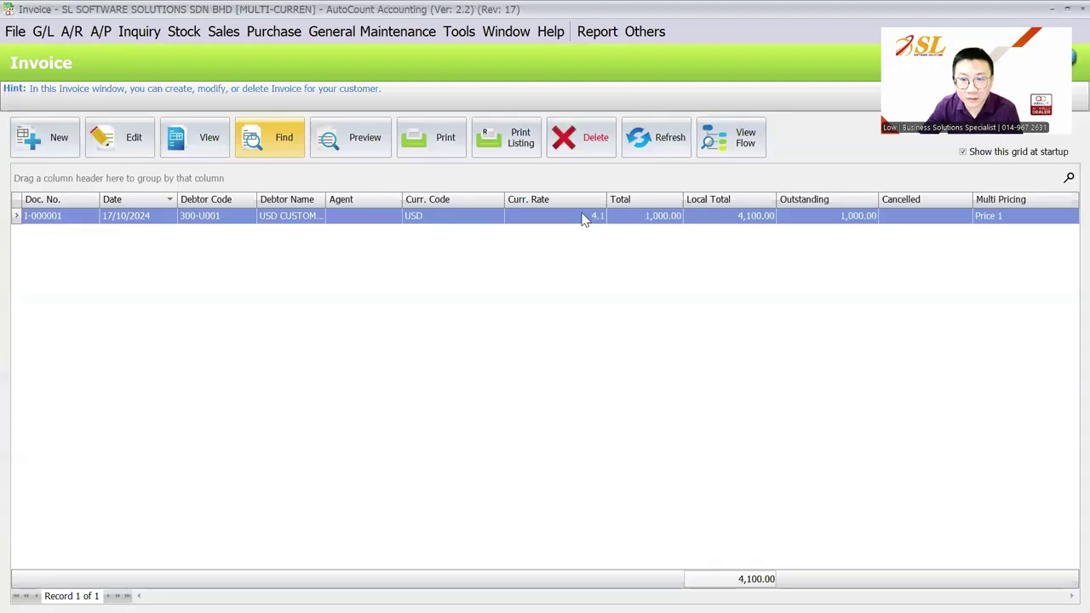
pyautogui.click(586, 219)
# Step: Start a new A/R payment for USD CUSTOMER dated 17/11/2024 and check the currencies of the available payment methods
pyautogui.click(70, 31)
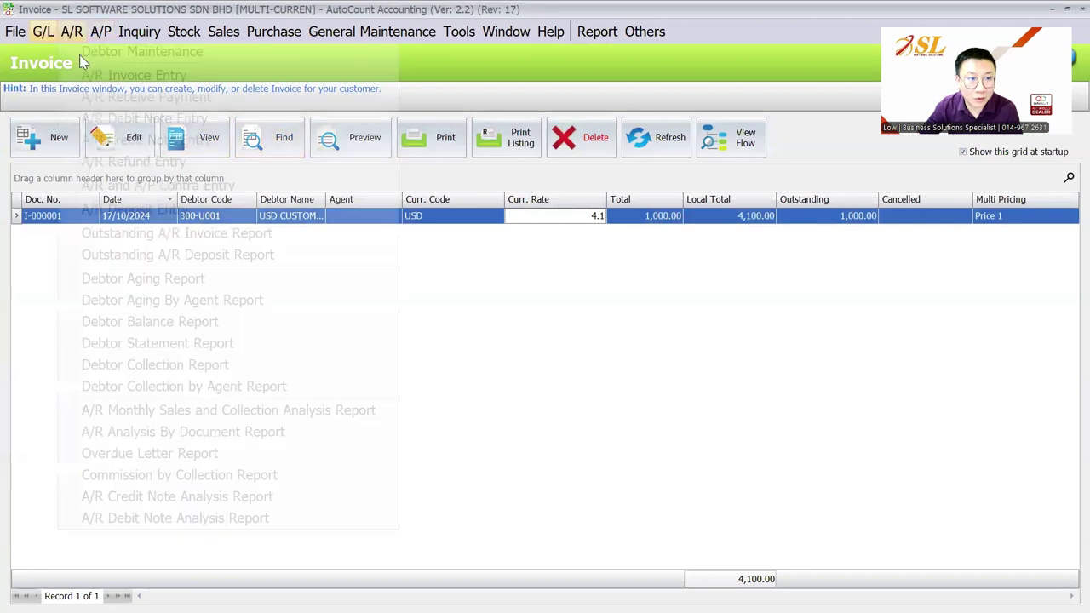
pyautogui.click(99, 102)
pyautogui.click(51, 137)
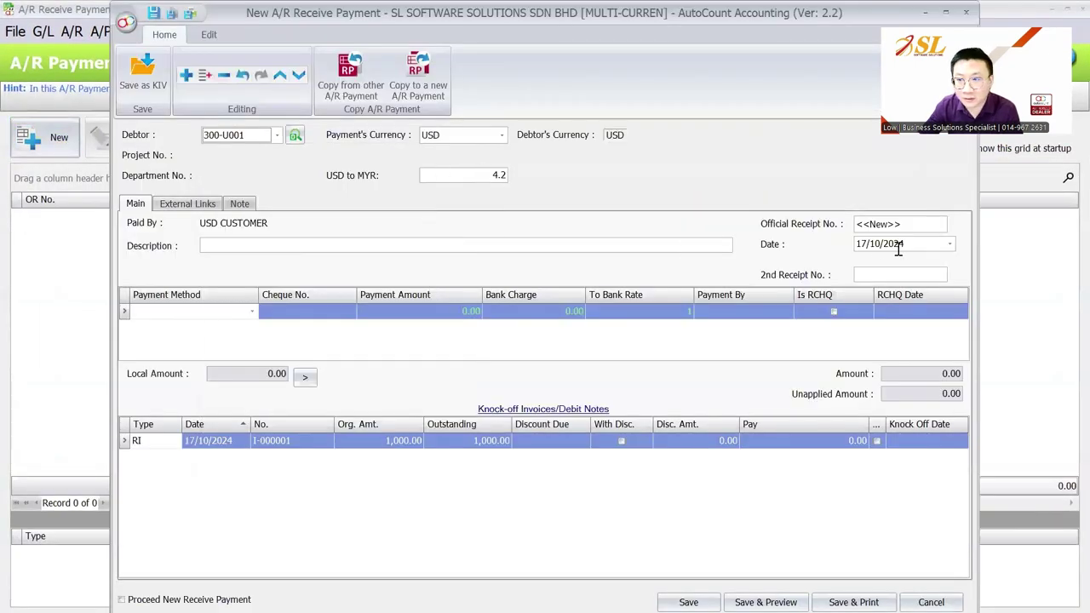
pyautogui.click(876, 244)
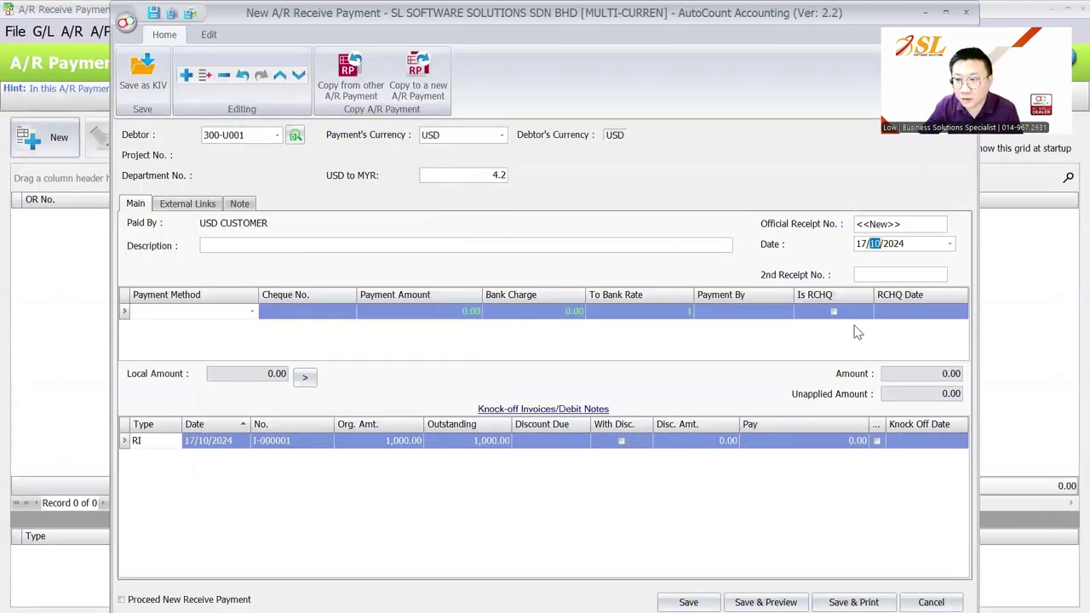
pyautogui.write('11')
pyautogui.press('Tab')
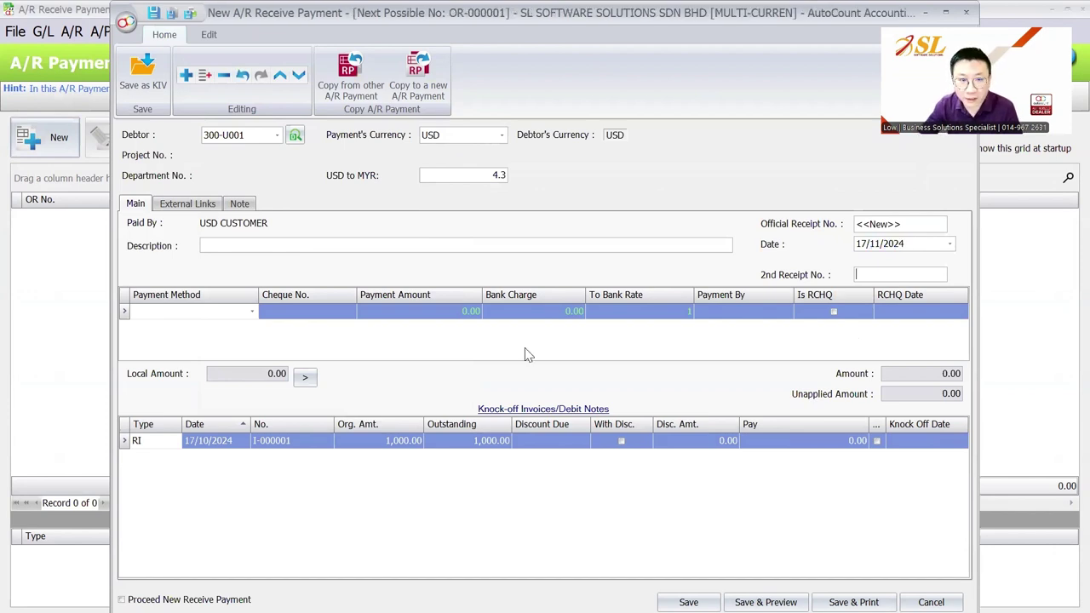
pyautogui.click(229, 314)
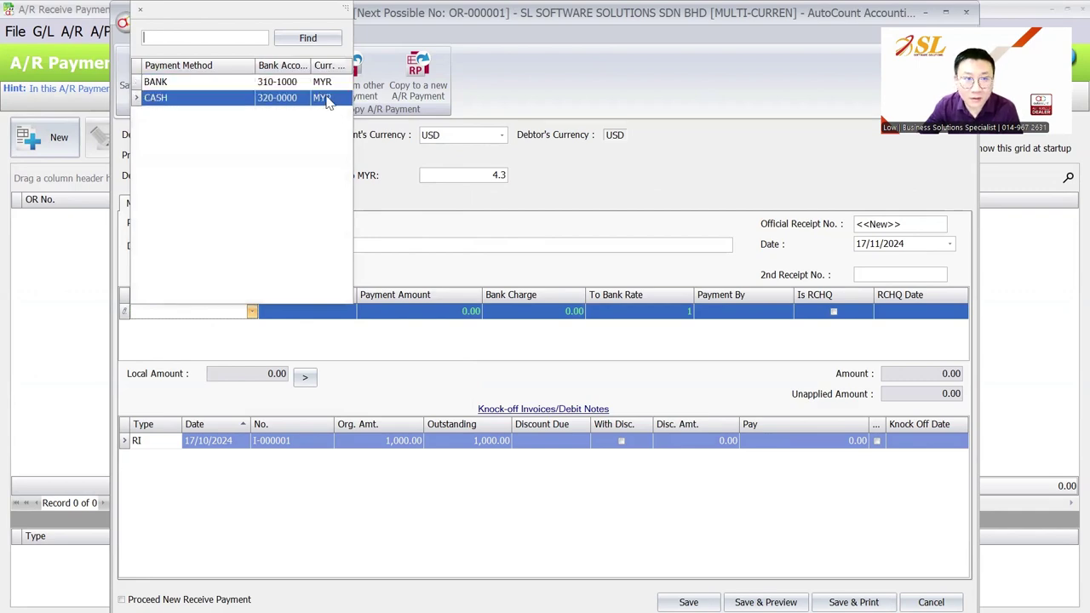
pyautogui.click(326, 100)
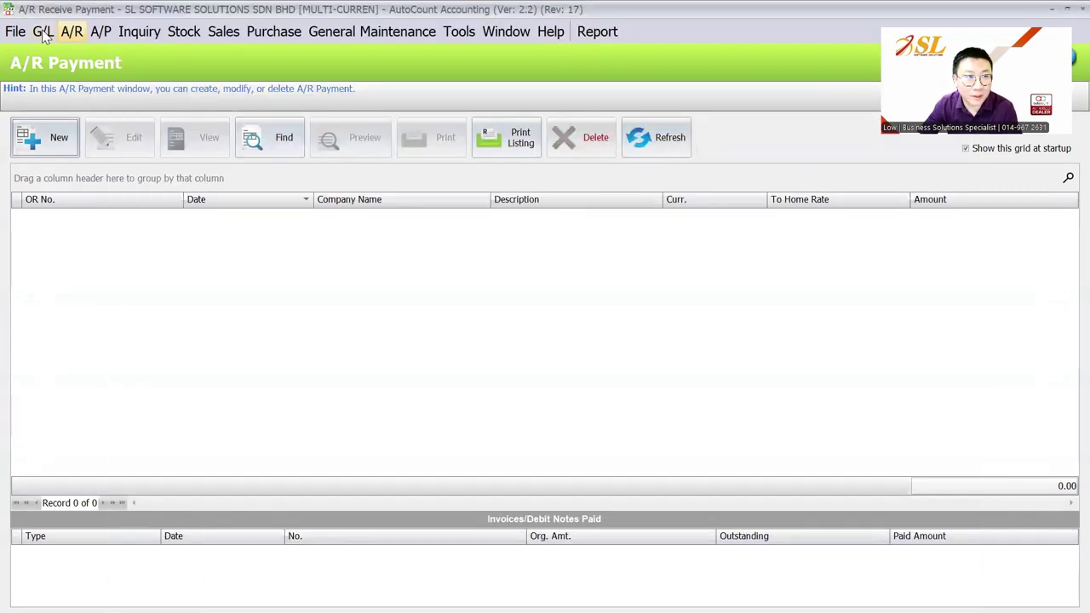
# Step: Open Account Maintenance and review the currency codes in the chart of accounts
pyautogui.click(45, 34)
pyautogui.click(59, 53)
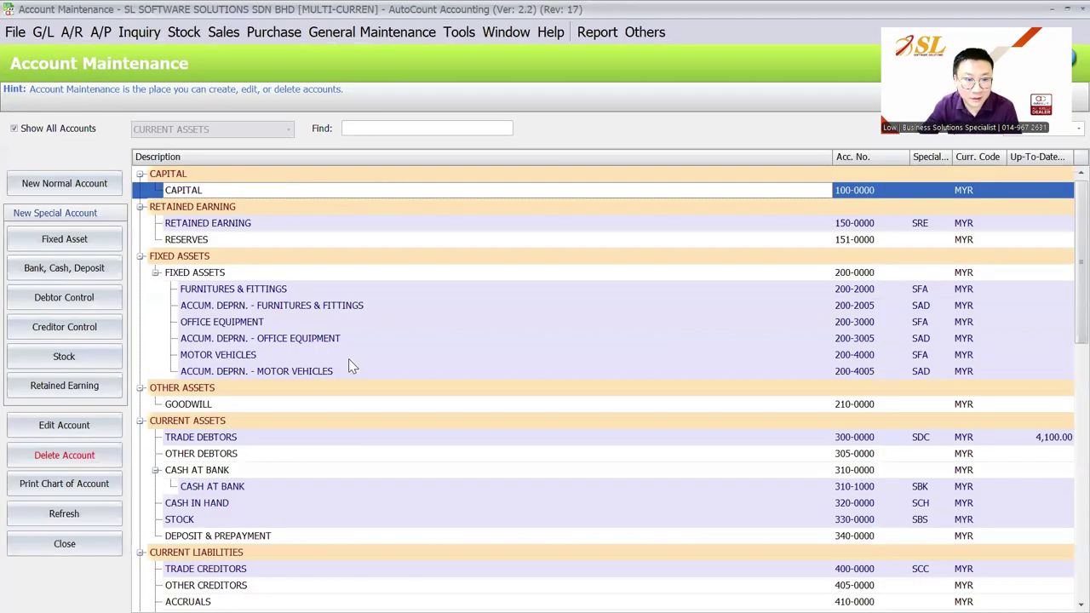
pyautogui.scroll(-1, 348, 361)
pyautogui.click(985, 243)
pyautogui.scroll(1, 985, 243)
pyautogui.click(71, 33)
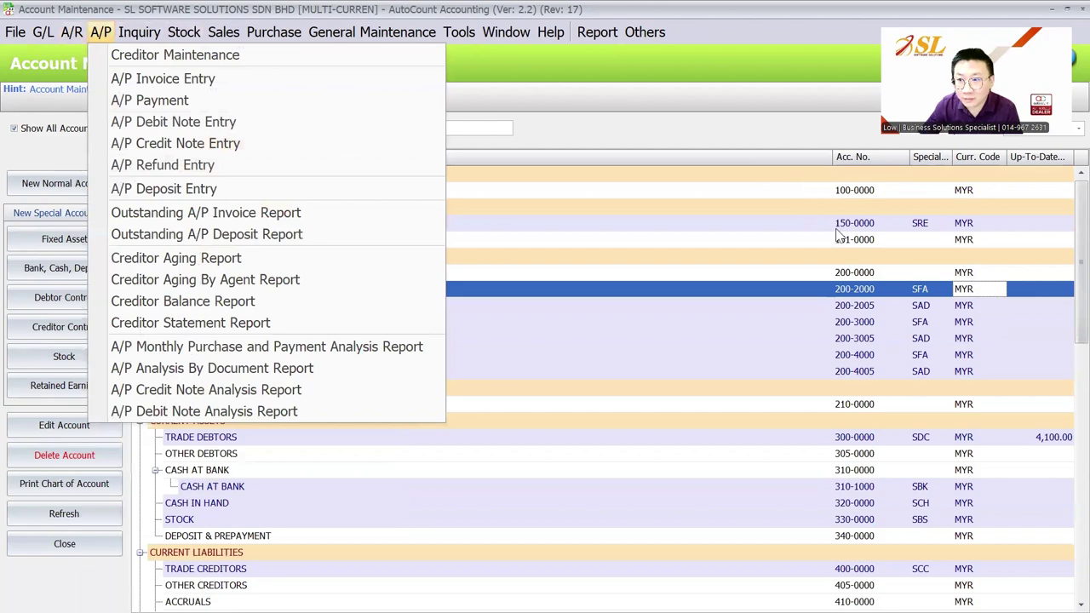
pyautogui.click(101, 33)
pyautogui.scroll(-4, 871, 306)
pyautogui.scroll(4, 873, 298)
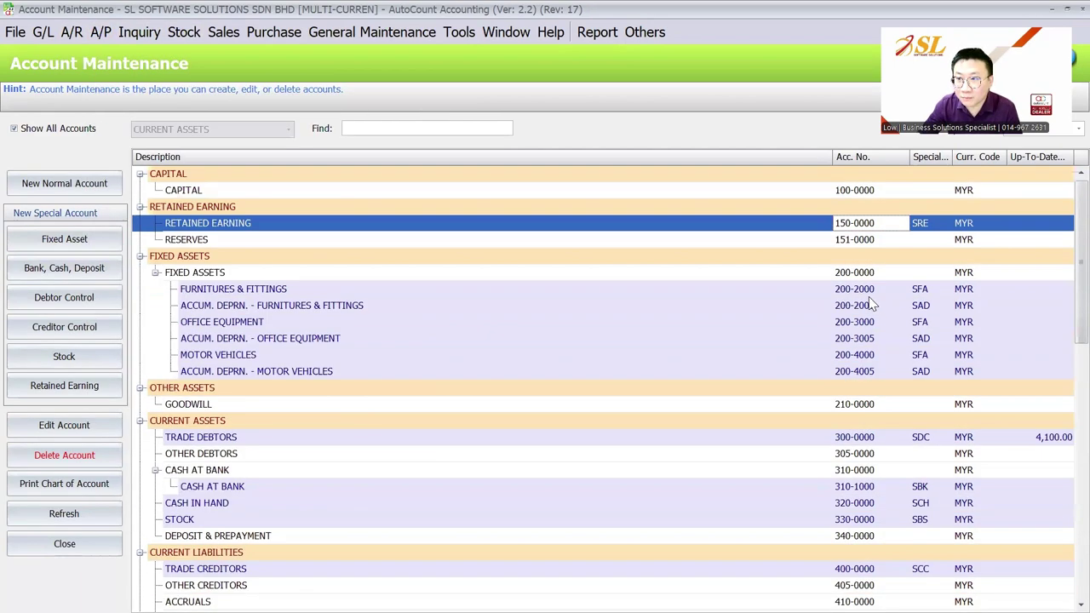
# Step: Examine the currency codes of the accounts throughout the chart of accounts, from capital down to expenses
pyautogui.scroll(-4, 873, 287)
pyautogui.scroll(4, 873, 287)
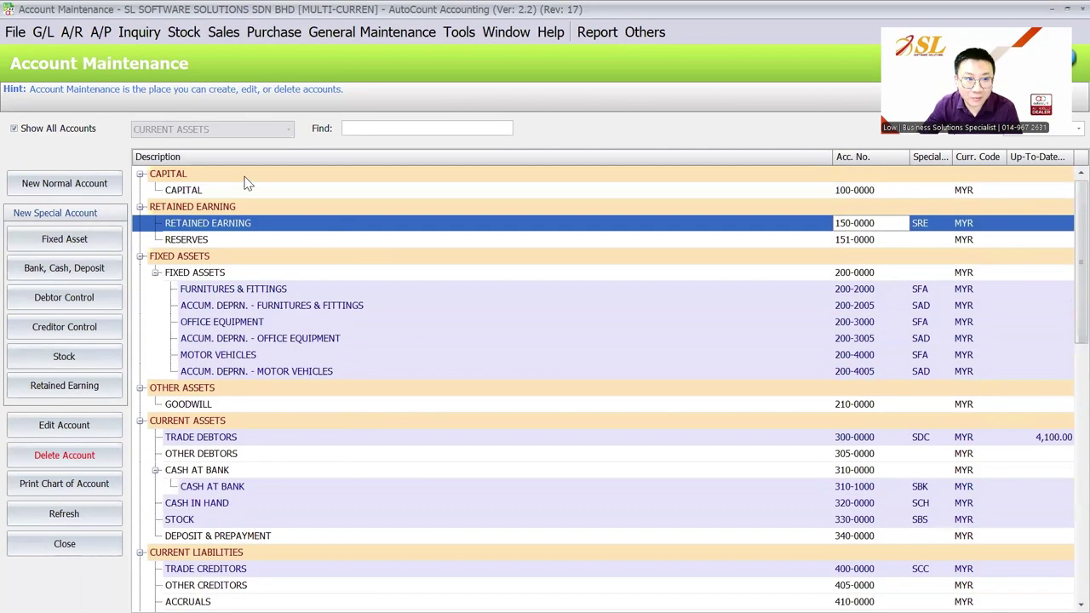
pyautogui.scroll(-7, 313, 417)
pyautogui.click(313, 368)
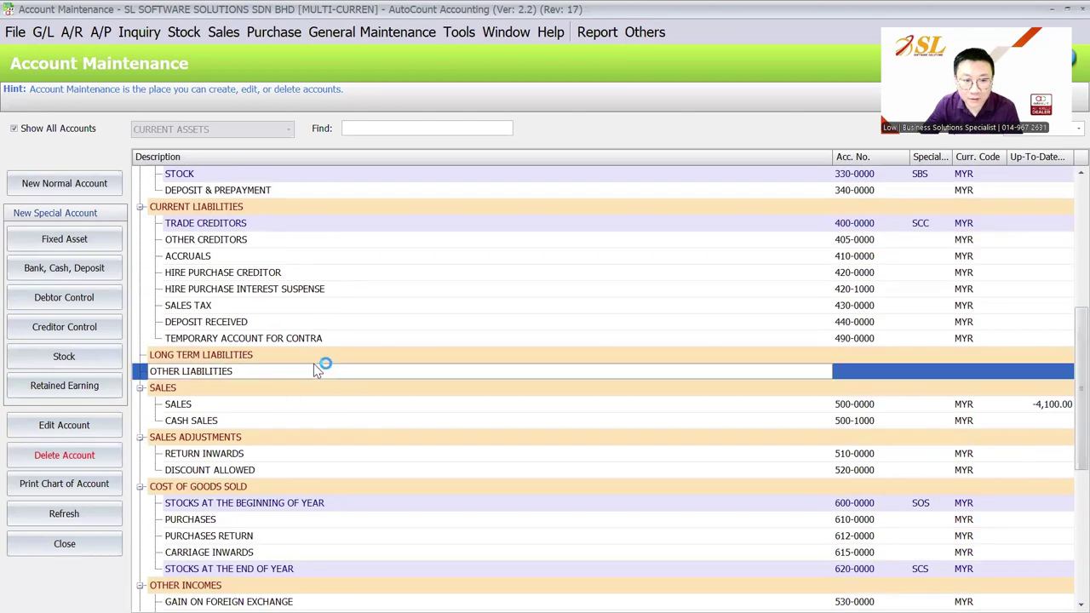
pyautogui.scroll(-1, 489, 401)
pyautogui.click(414, 354)
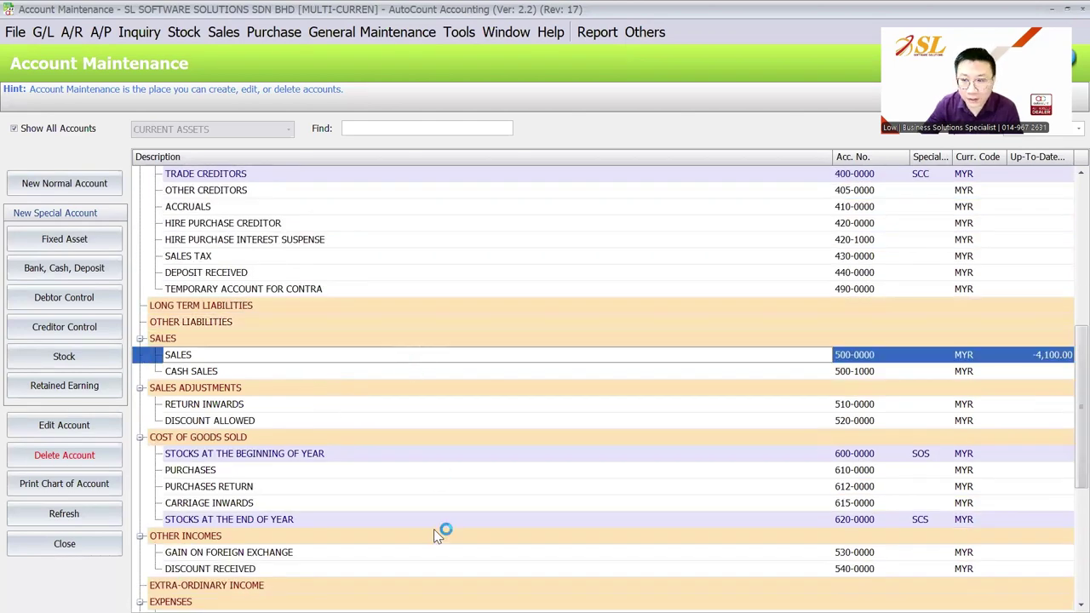
pyautogui.scroll(-3, 440, 532)
pyautogui.click(439, 601)
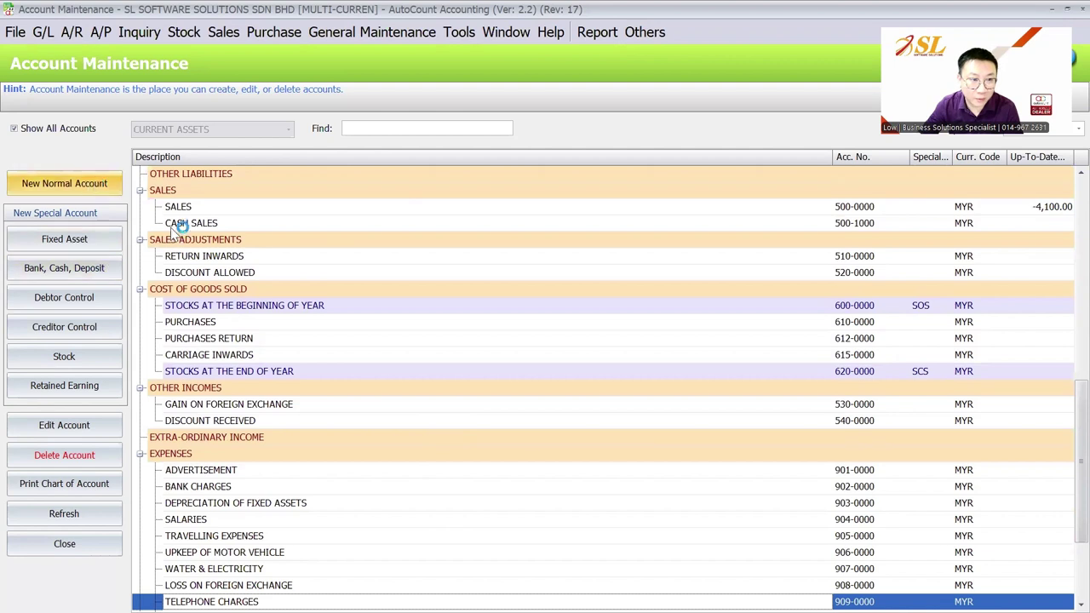
# Step: Check the currency field of a new normal account under SALES and leave without creating the account
pyautogui.click(174, 191)
pyautogui.click(63, 183)
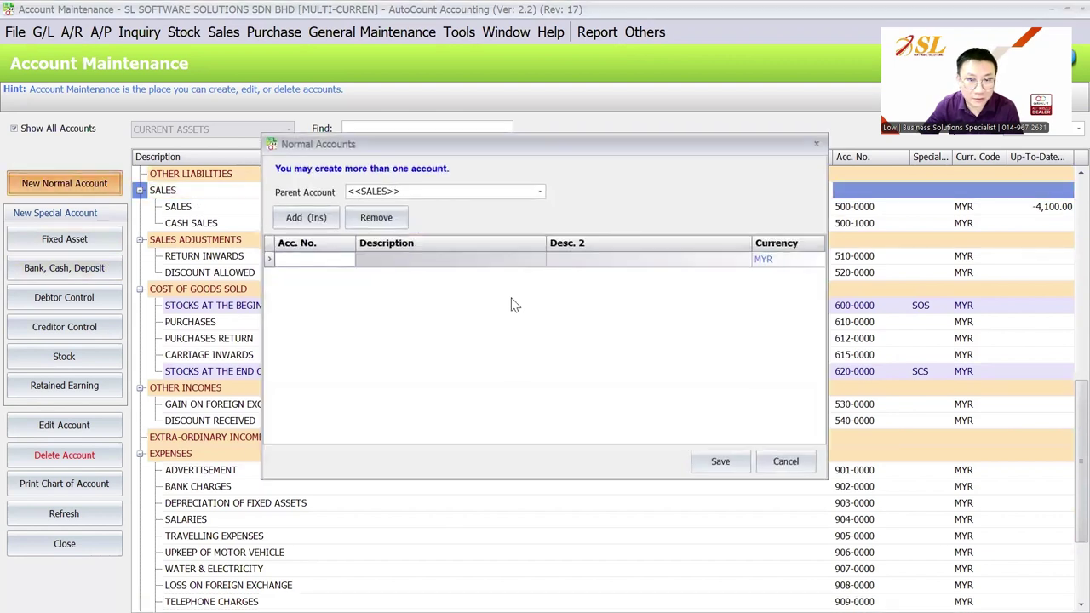
pyautogui.click(813, 262)
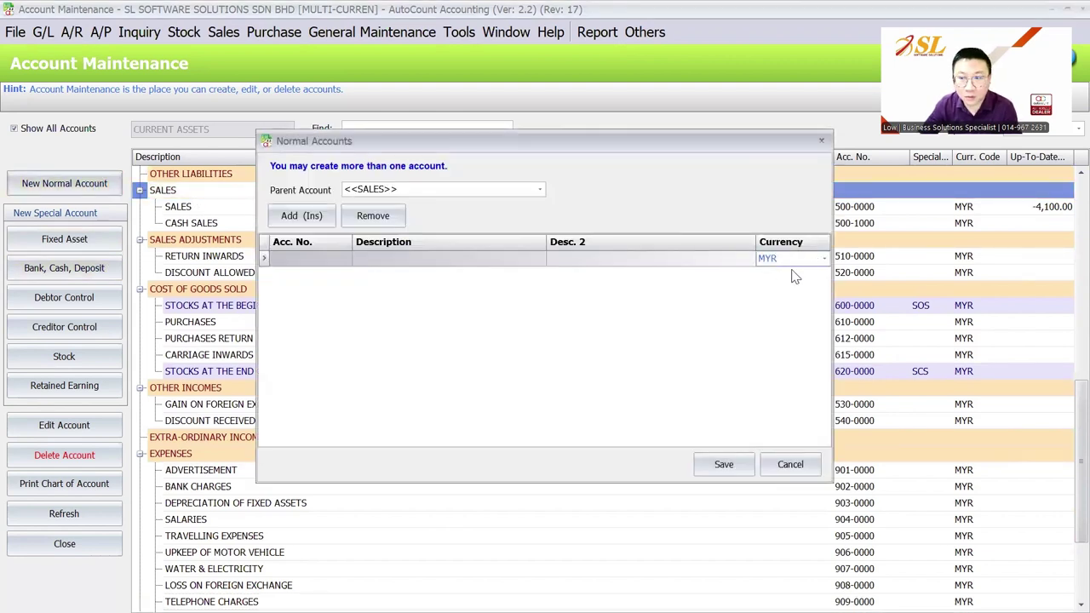
pyautogui.press('Escape')
pyautogui.scroll(7, 413, 304)
pyautogui.click(282, 224)
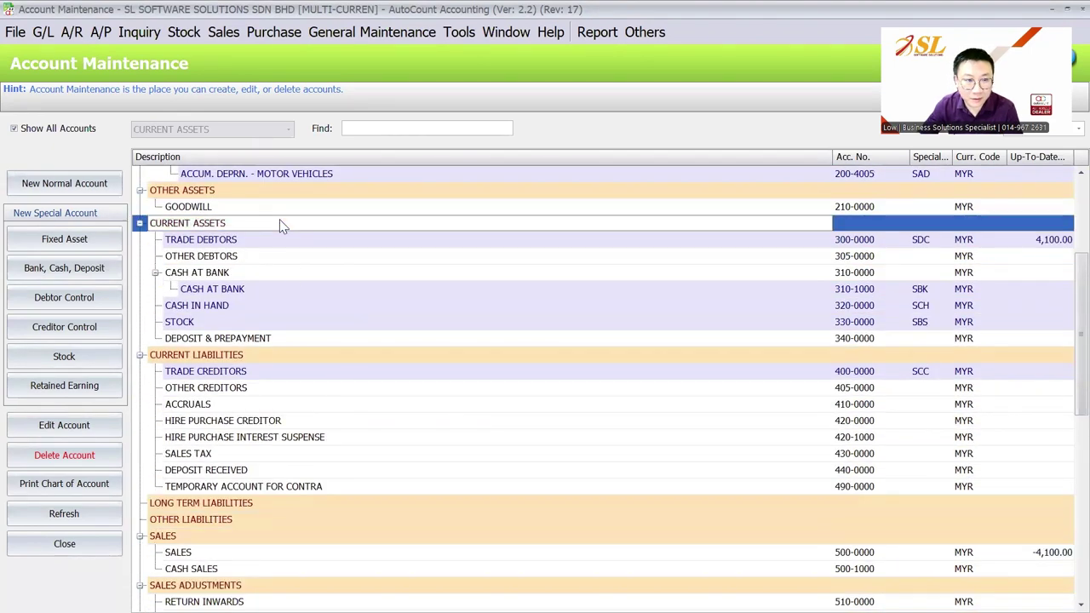
pyautogui.press('Down')
pyautogui.press('Down')
pyautogui.press('Down')
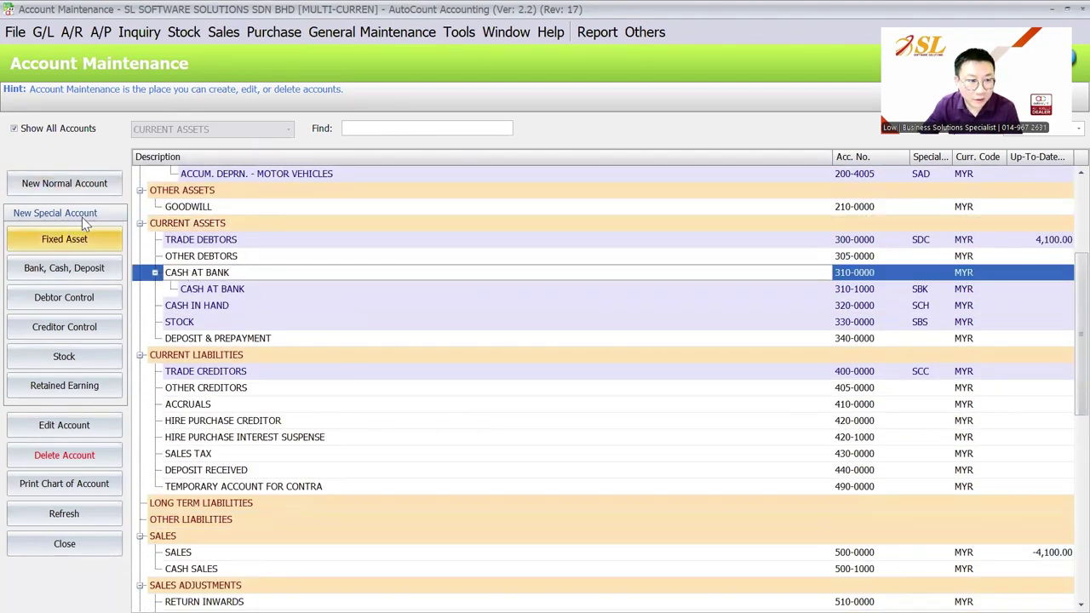
pyautogui.click(86, 265)
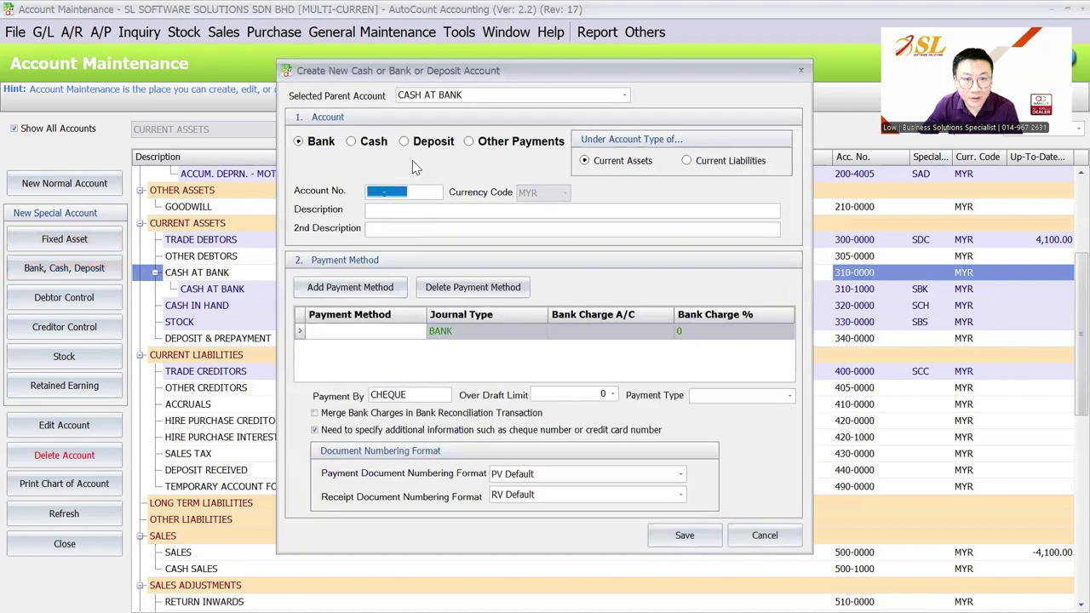
pyautogui.press('Escape')
# Step: Start a new bank account directly under CURRENT ASSETS and set its currency code to USD
pyautogui.press('Up')
pyautogui.press('Up')
pyautogui.press('Up')
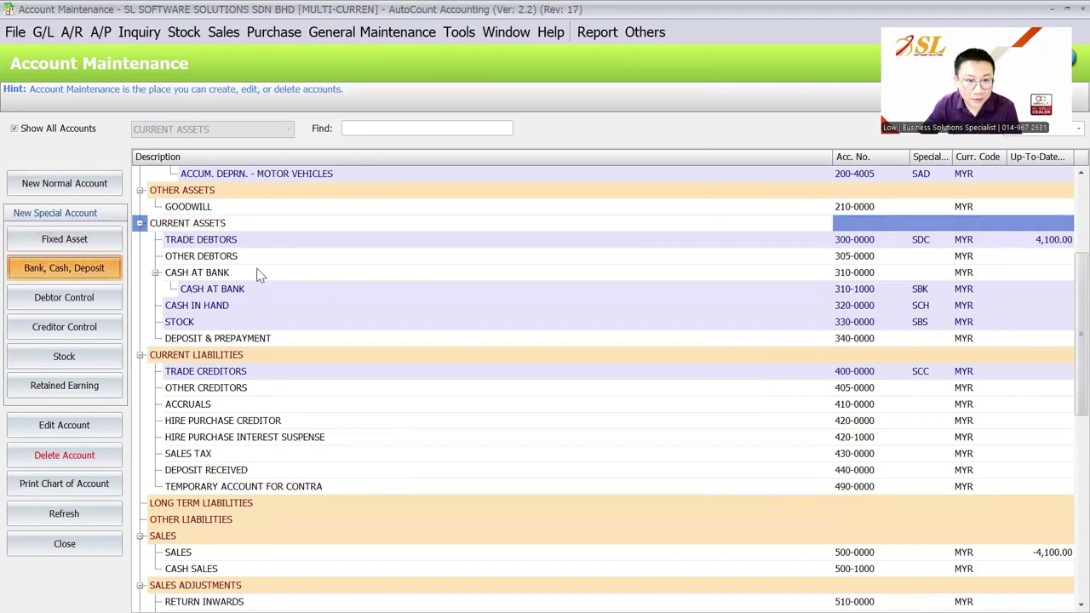
pyautogui.click(64, 268)
pyautogui.click(548, 193)
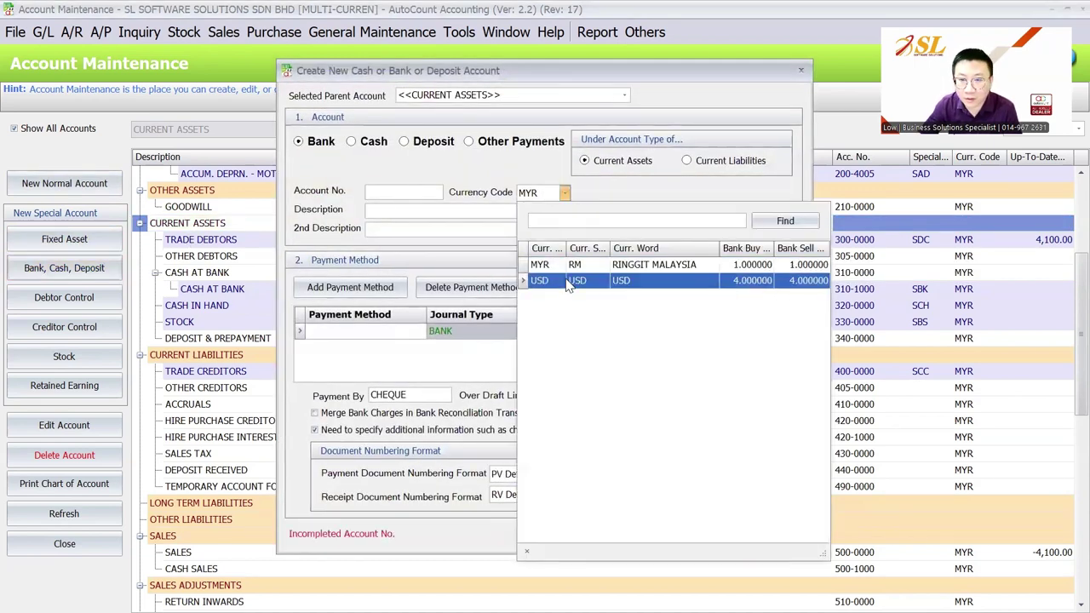
pyautogui.click(568, 282)
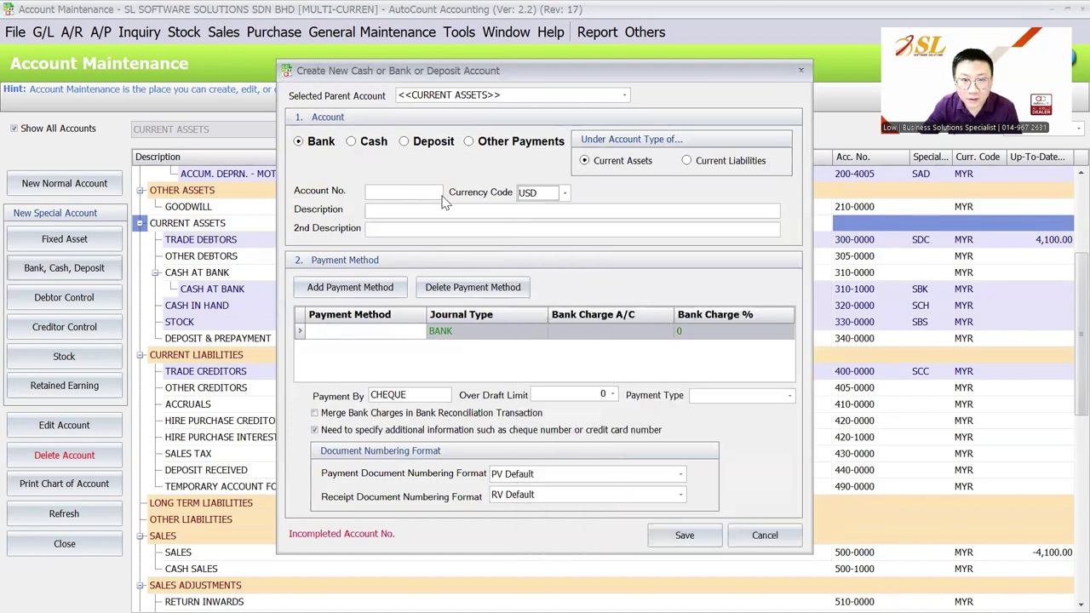
# Step: Give the new bank account ledger code 310-U001 and description MAYBANK (USD), save it and select it in the chart of accounts
pyautogui.click(400, 192)
pyautogui.write('310-U001')
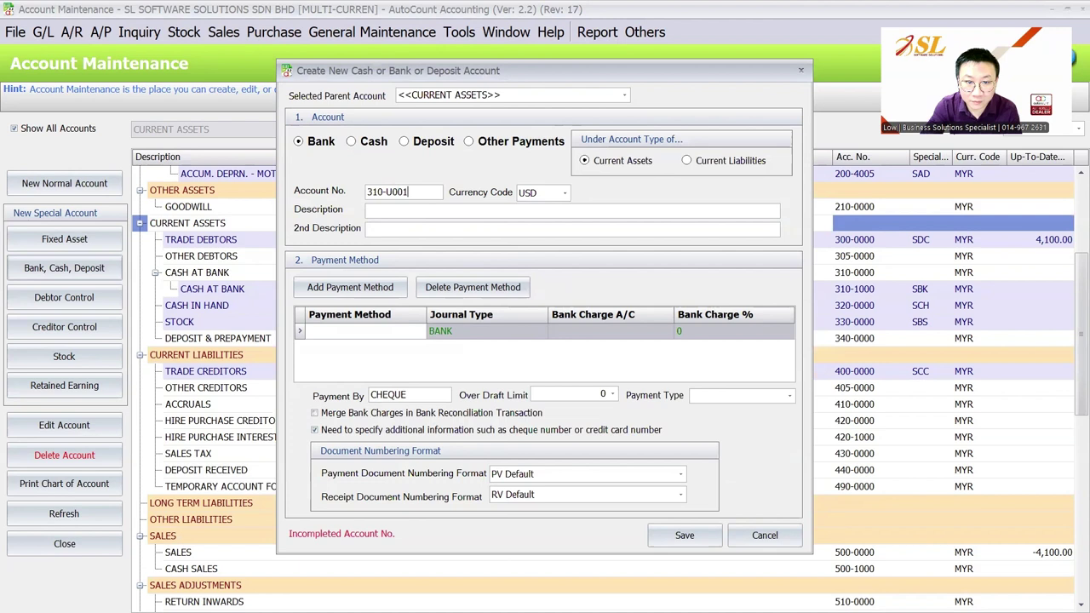
pyautogui.press('Tab')
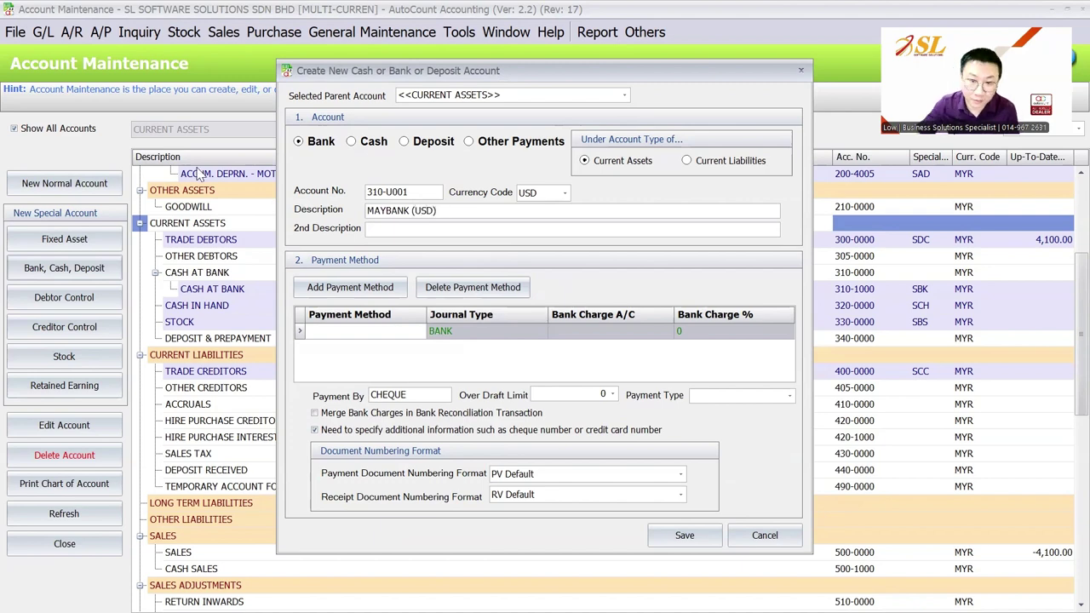
pyautogui.click(689, 531)
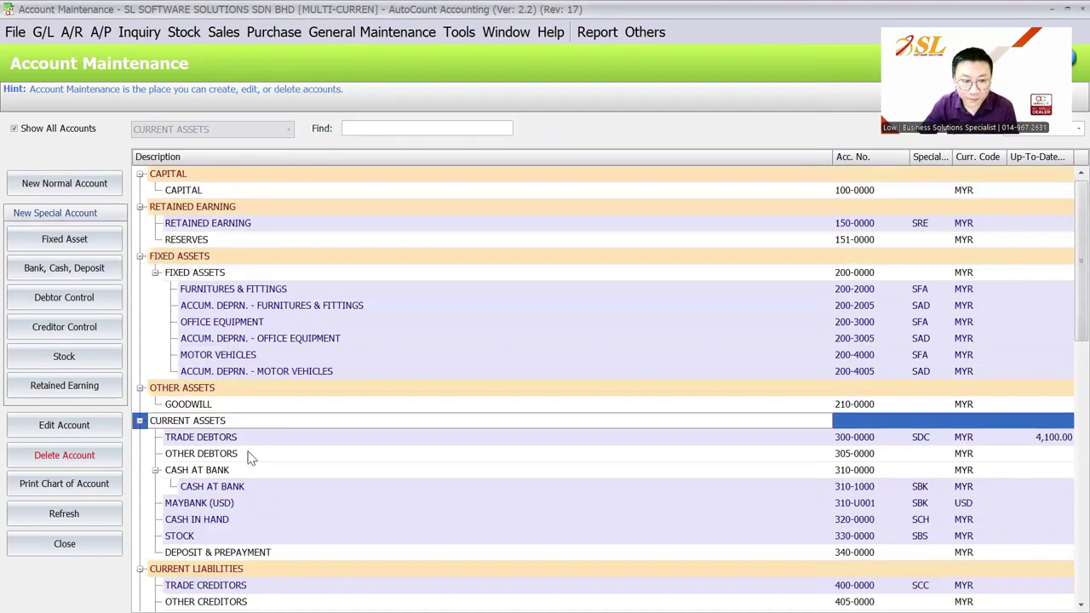
pyautogui.moveTo(251, 457); pyautogui.dragTo(258, 510)
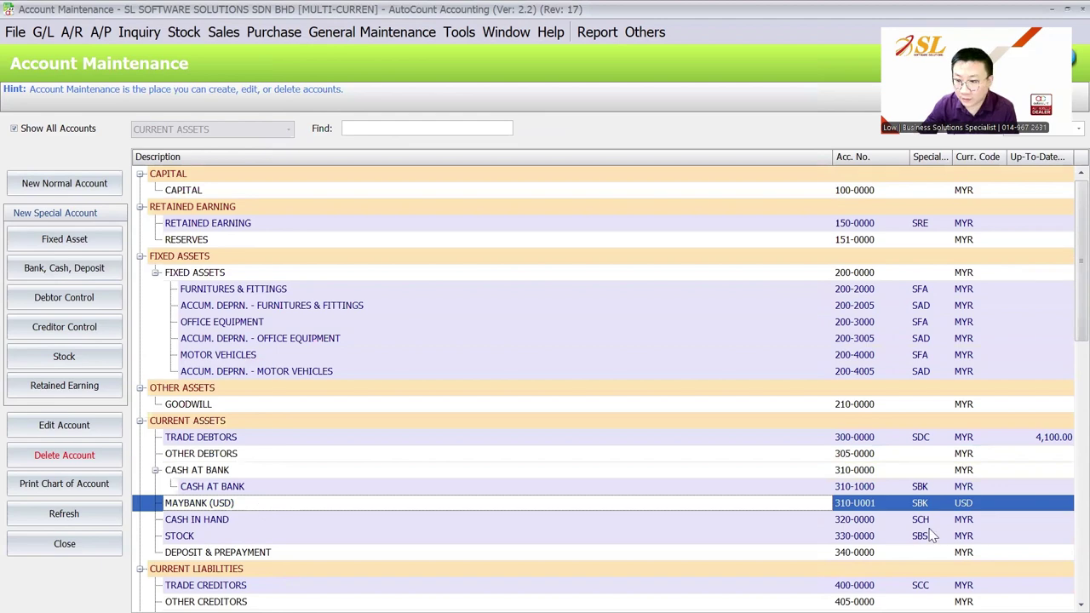
# Step: Start a new A/R payment for USD CUSTOMER with payment method MAYBANK (USD), dated 17/11/2024
pyautogui.click(71, 32)
pyautogui.click(94, 100)
pyautogui.click(56, 137)
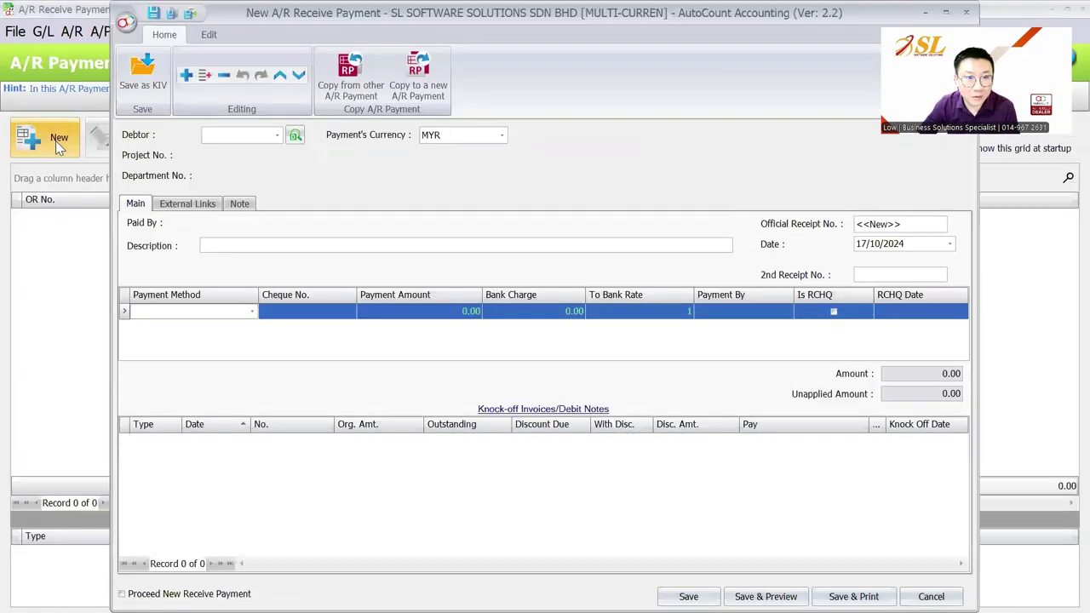
pyautogui.click(252, 135)
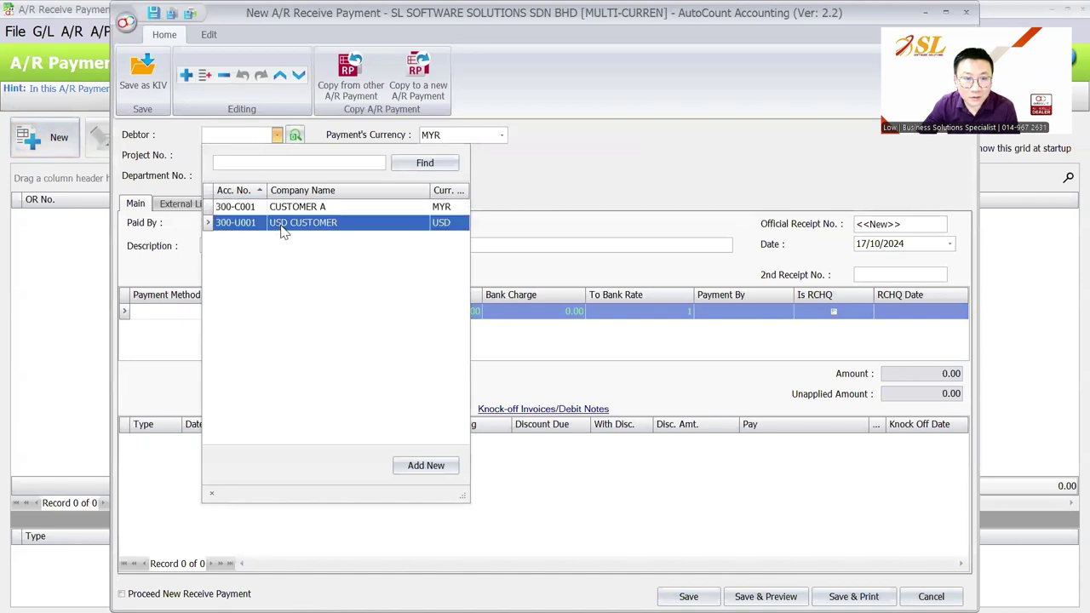
pyautogui.click(284, 223)
pyautogui.click(222, 111)
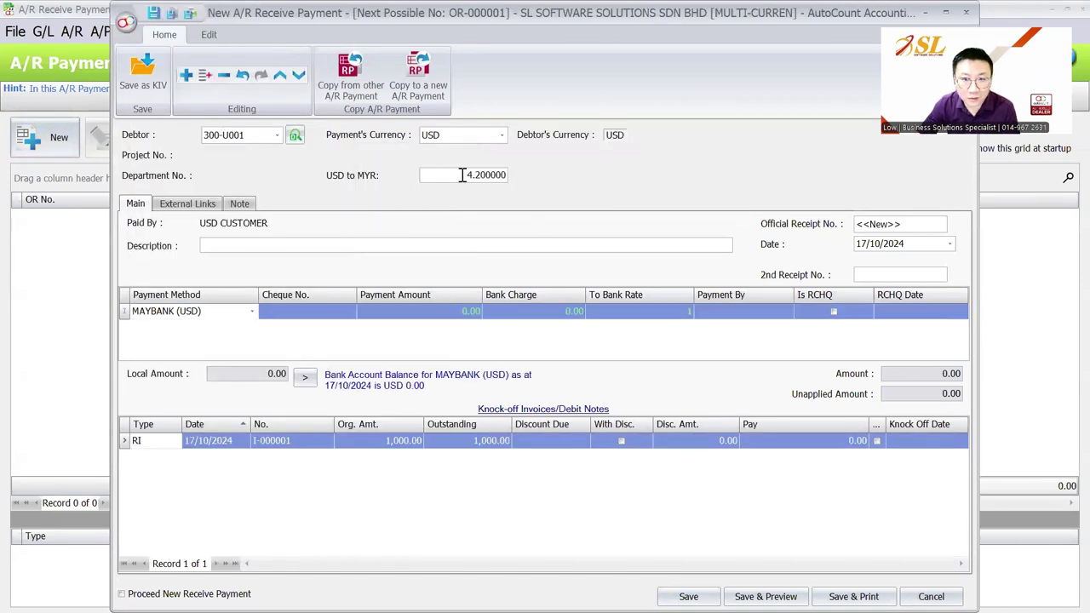
pyautogui.click(873, 243)
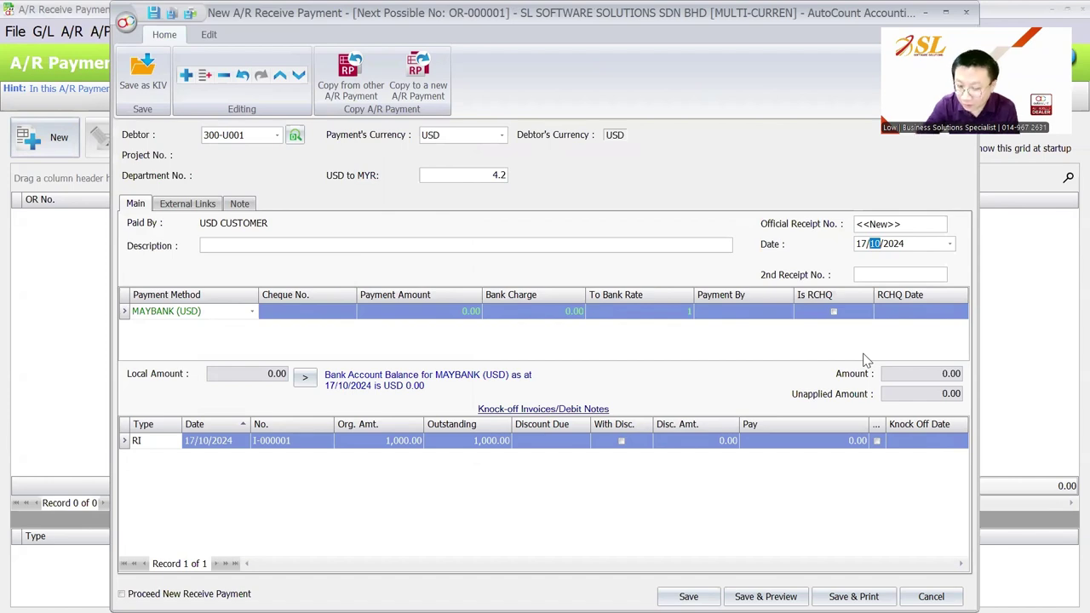
pyautogui.write('11')
pyautogui.press('Tab')
# Step: Enter a payment amount of 250 and knock it off against the customer's outstanding invoice
pyautogui.click(459, 312)
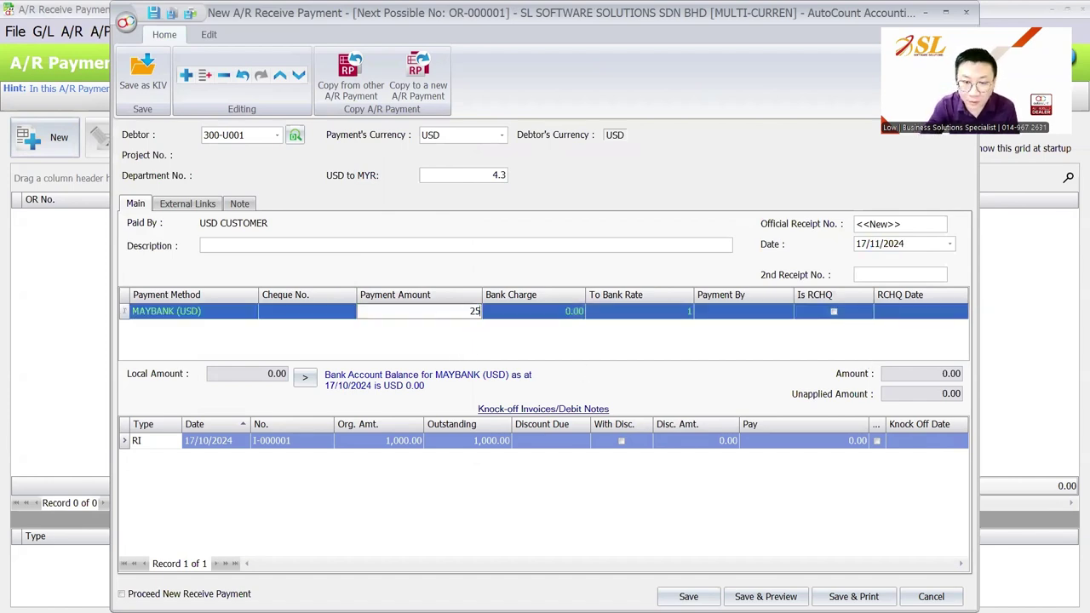
pyautogui.press('Tab')
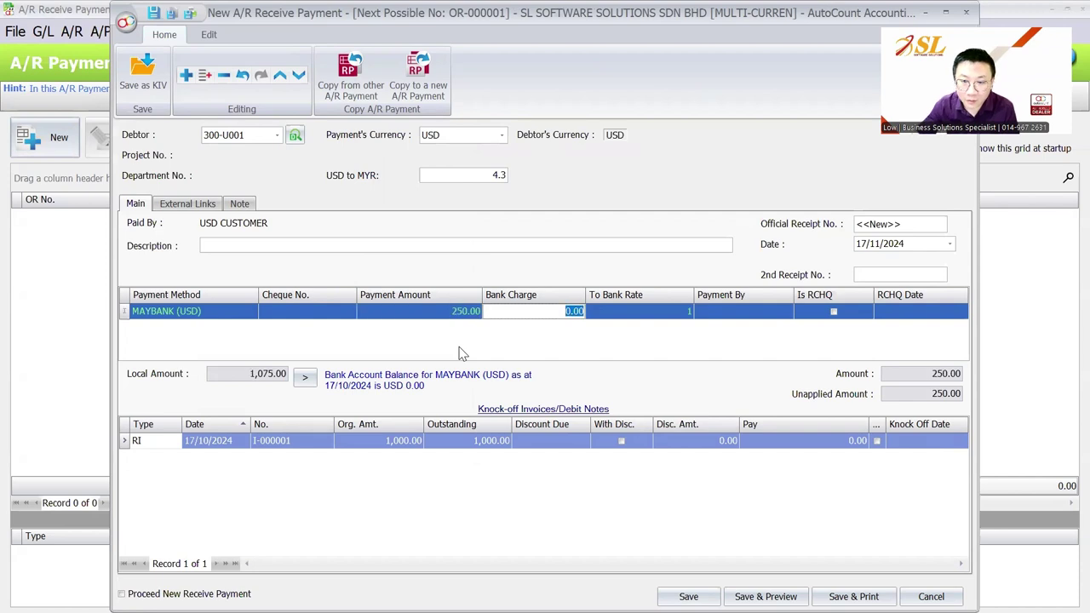
pyautogui.click(876, 441)
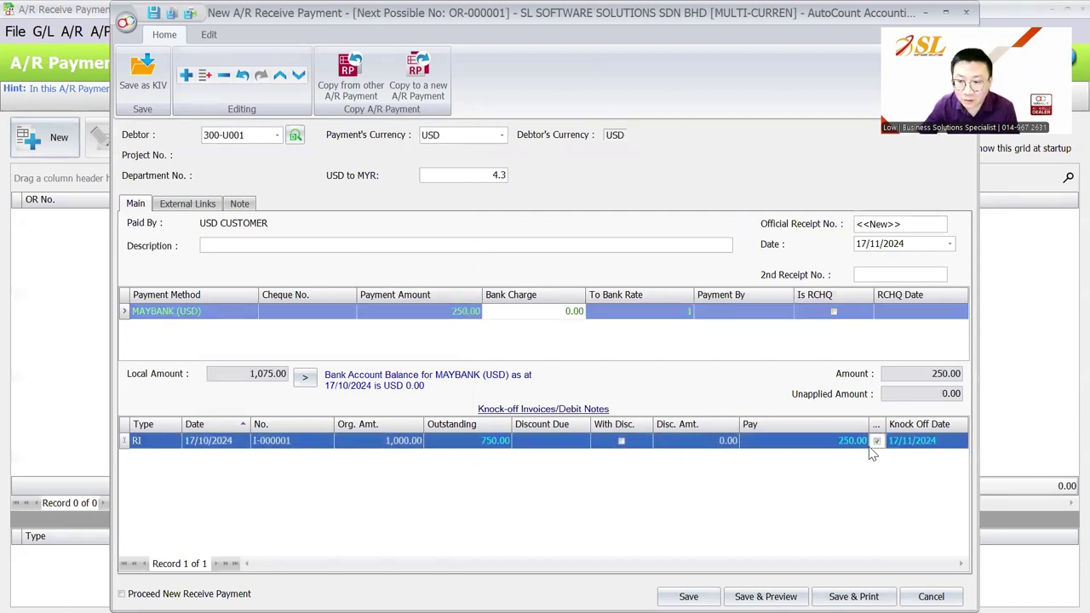
# Step: Review the payment's foreign exchange gain/loss posting, declining to enter a cheque number, and cancel the save
pyautogui.click(688, 596)
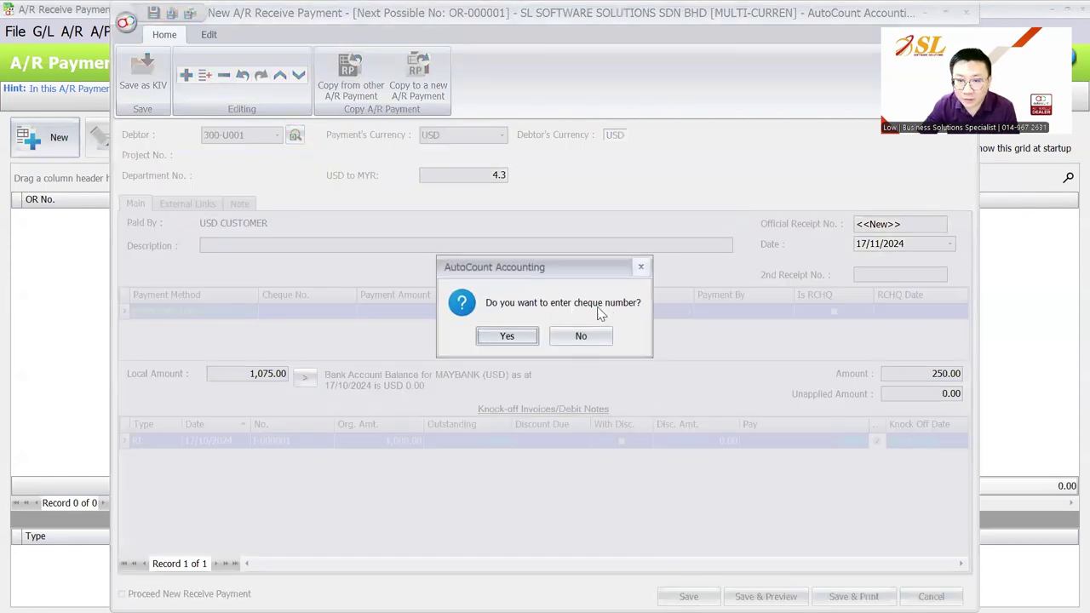
pyautogui.click(583, 335)
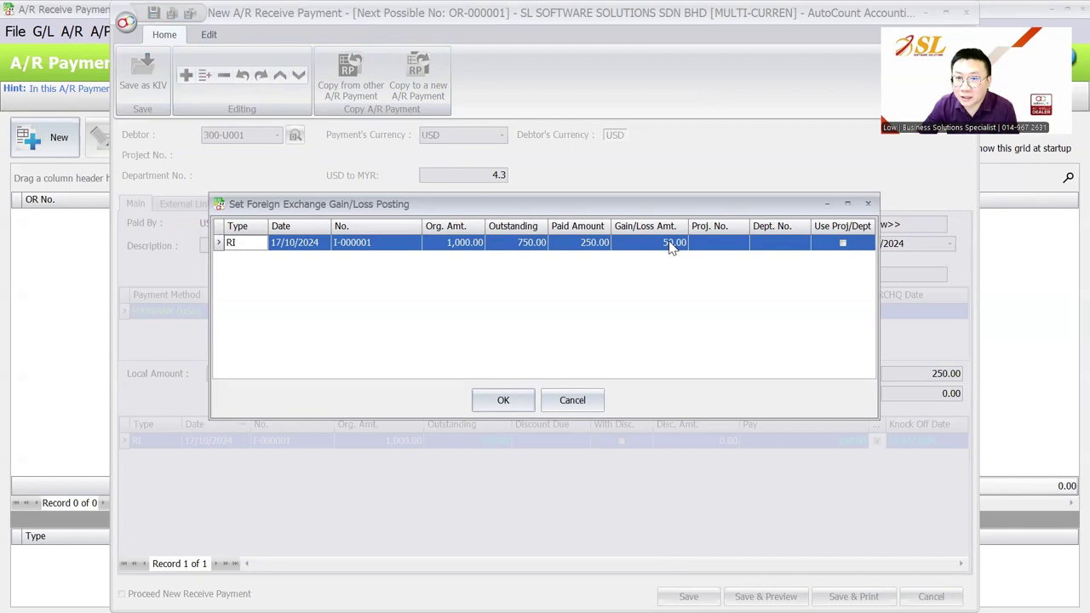
pyautogui.click(579, 402)
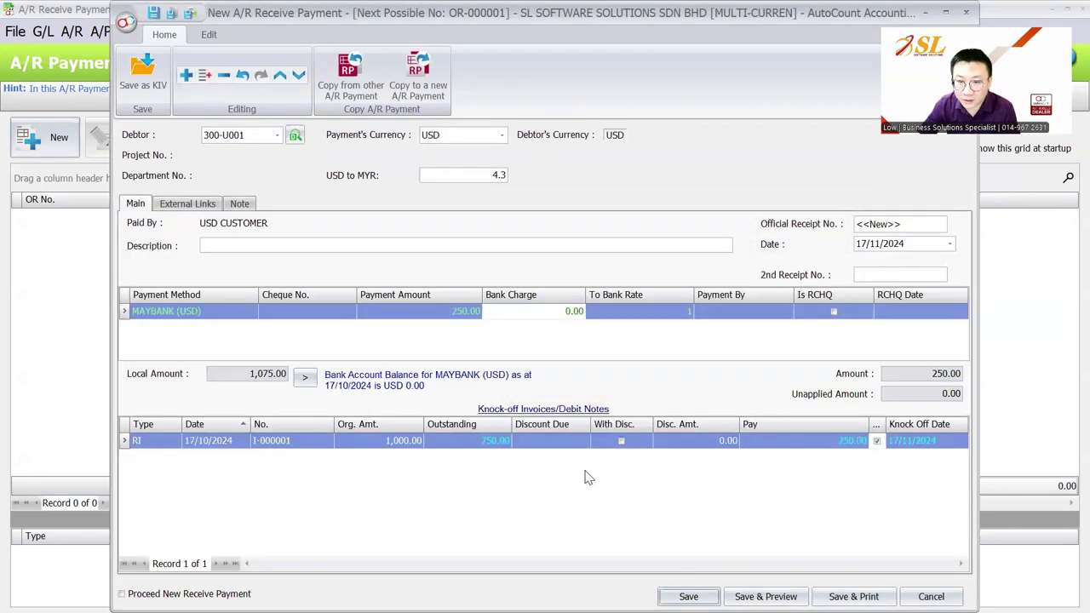
# Step: Open the invoice being knocked off, check its currency rate, and return to the payment
pyautogui.doubleClick(481, 450)
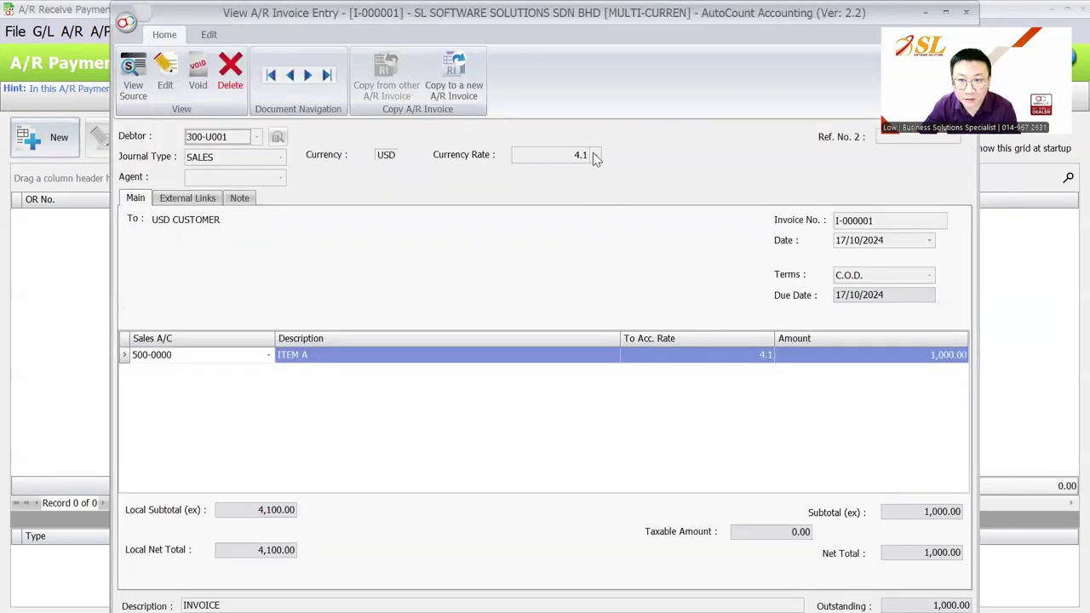
pyautogui.moveTo(593, 153); pyautogui.dragTo(584, 154)
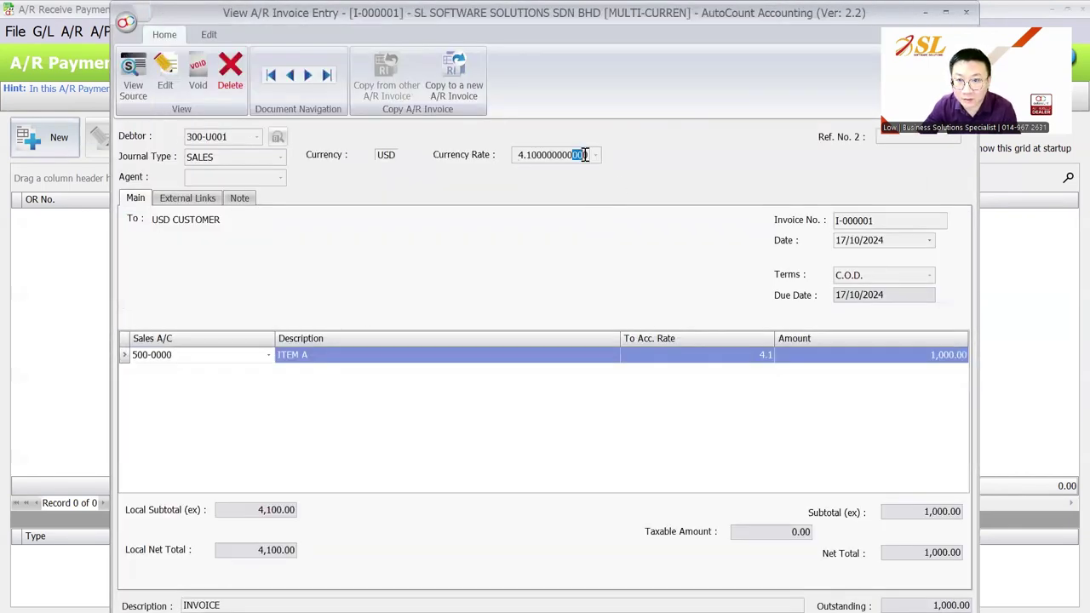
pyautogui.press('Escape')
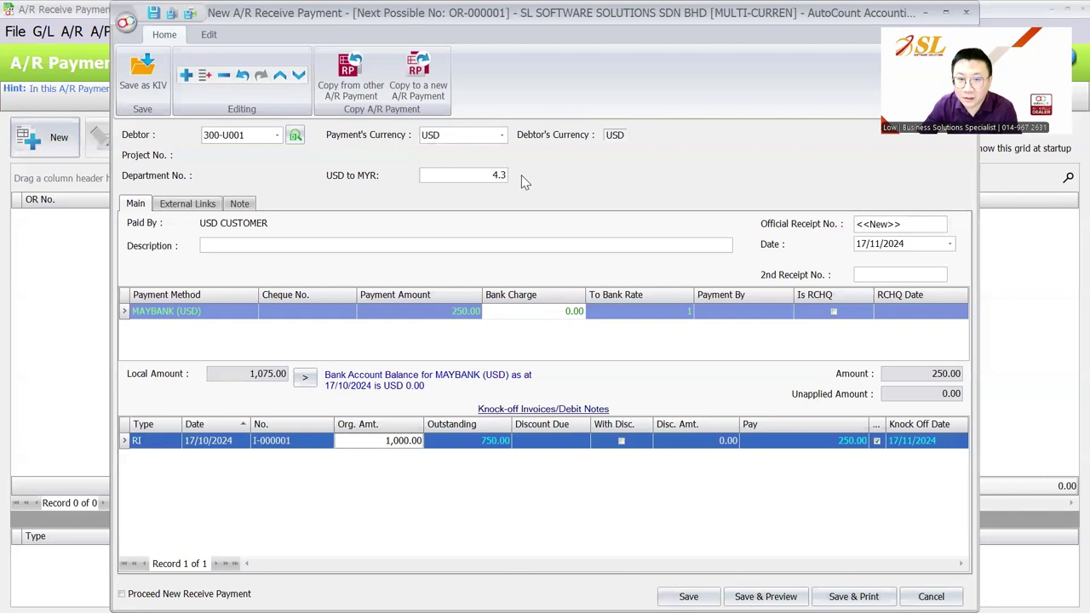
# Step: Save the A/R payment without a cheque number and accept the foreign exchange gain/loss posting
pyautogui.click(461, 315)
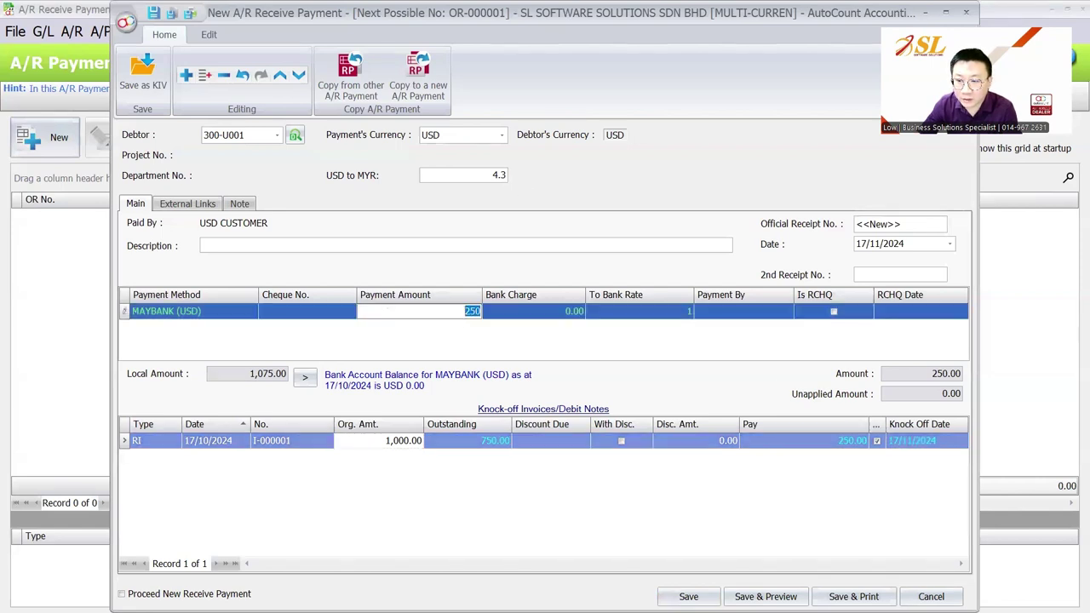
pyautogui.click(688, 595)
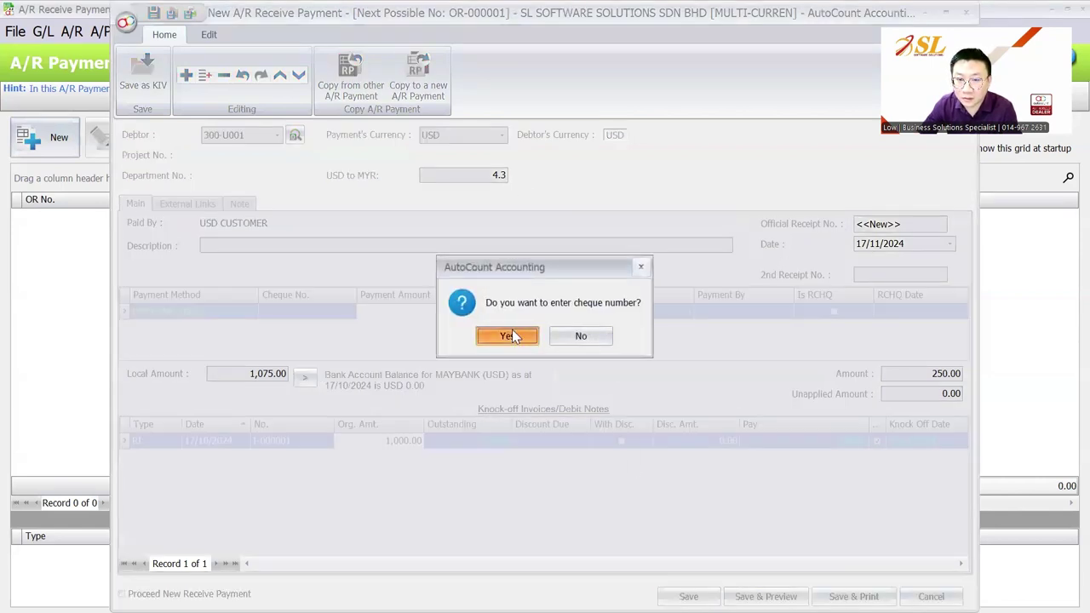
pyautogui.click(593, 336)
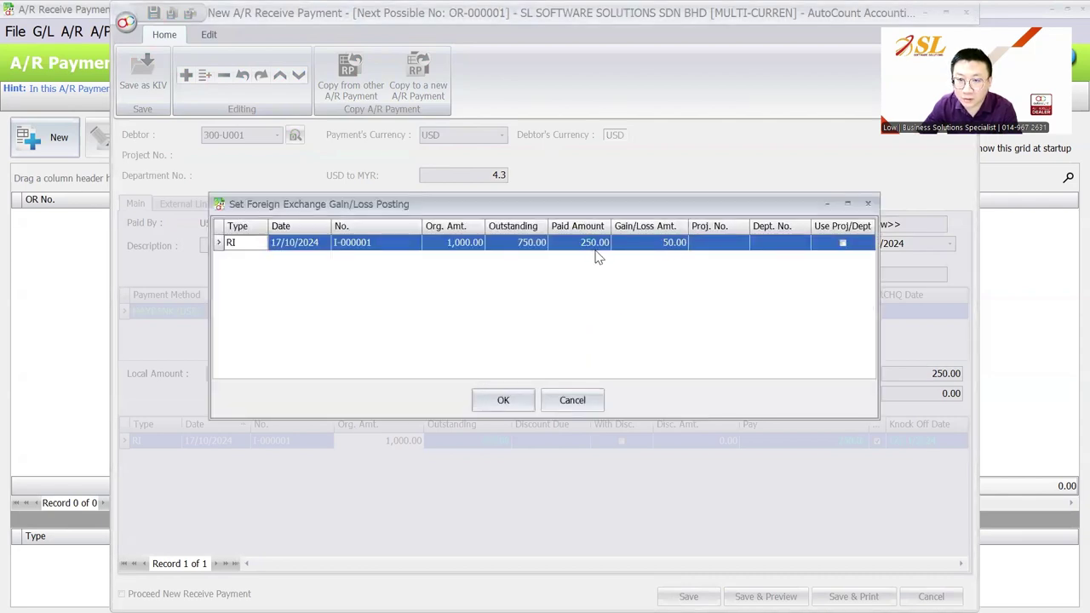
pyautogui.click(498, 402)
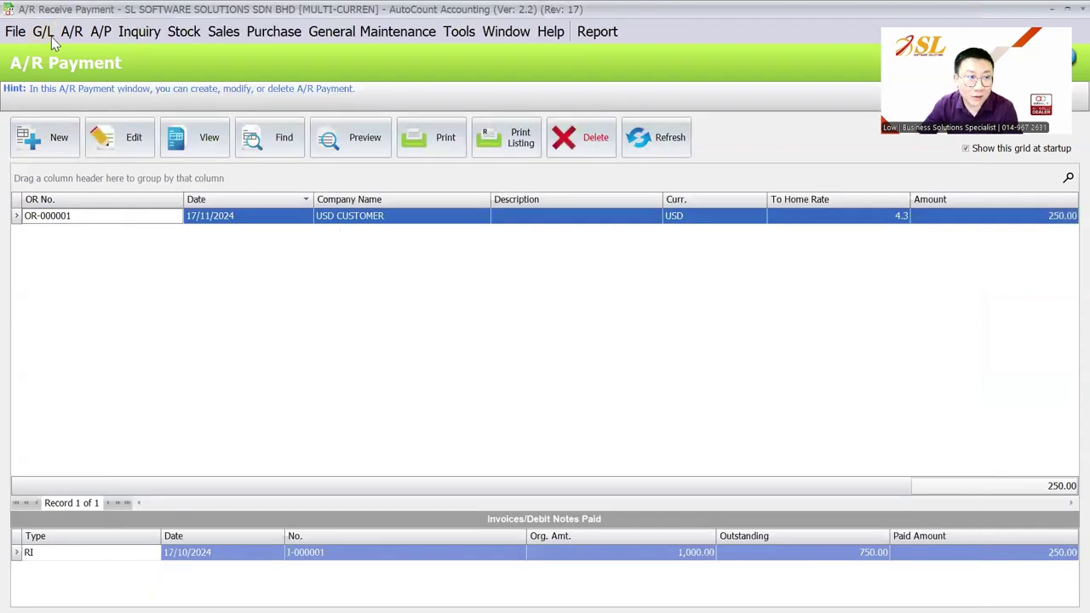
# Step: Preview the Profit and Loss Statement in MYR as of 30/11/2024
pyautogui.click(49, 34)
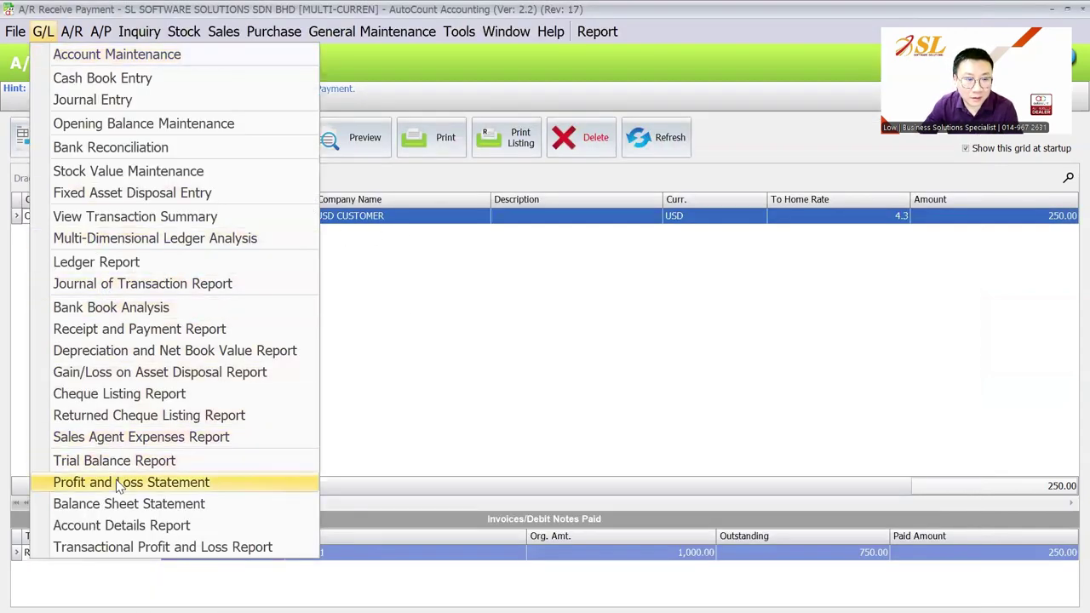
pyautogui.click(117, 483)
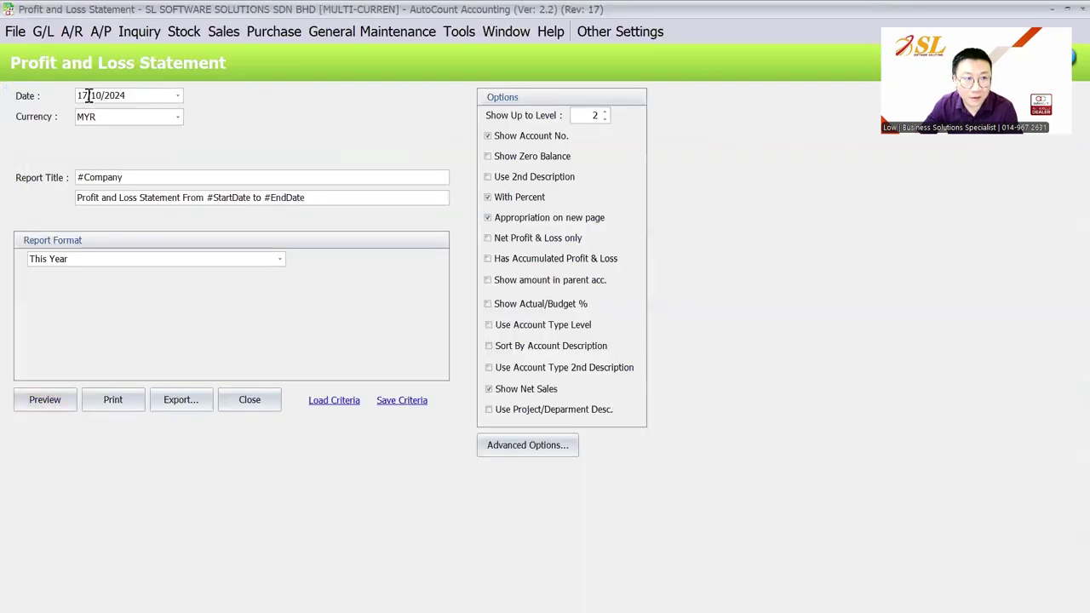
pyautogui.write('3011')
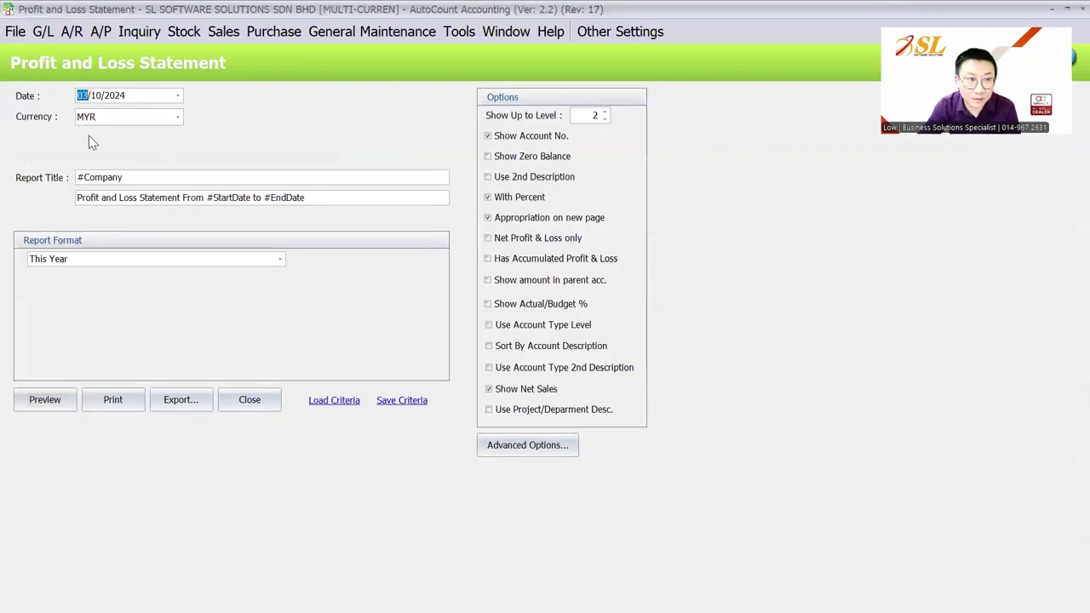
pyautogui.press('Tab')
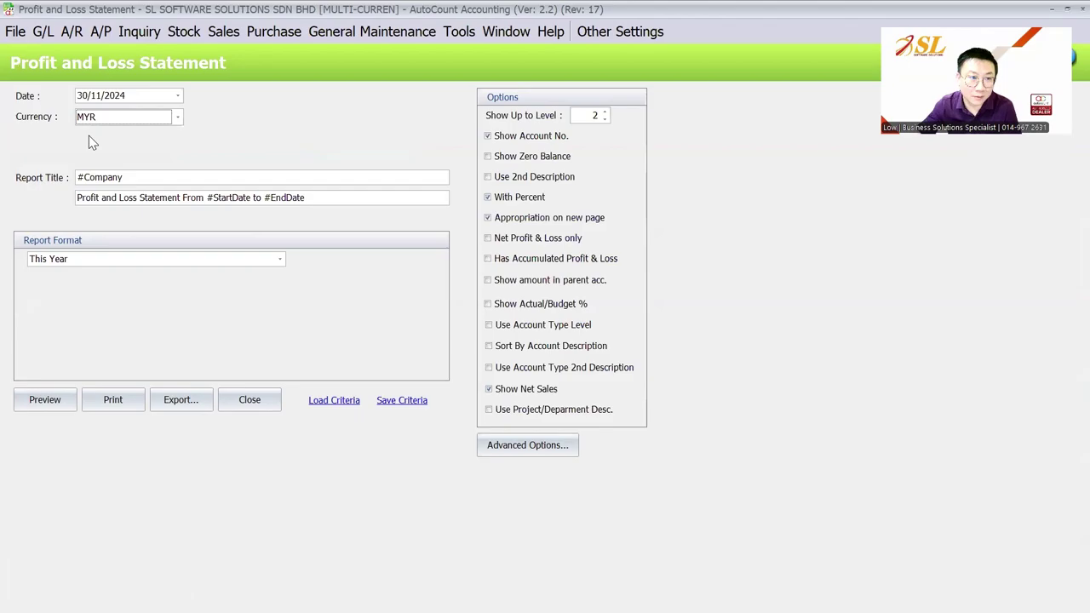
pyautogui.click(48, 402)
pyautogui.scroll(-1, 421, 293)
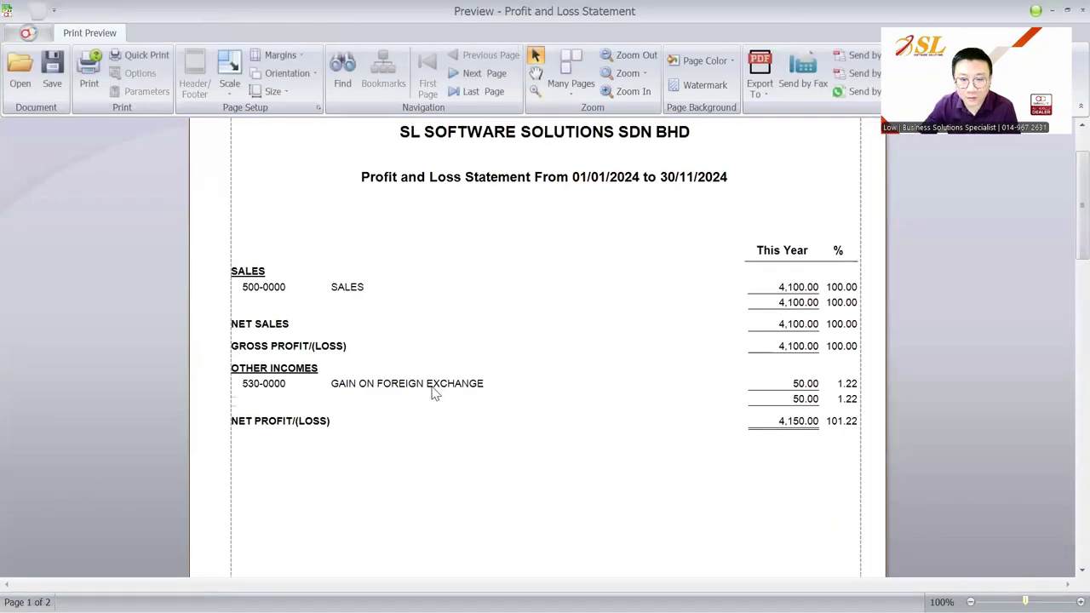
# Step: Drill down from the foreign exchange gain in the Profit and Loss Statement to its A/R payment and examine the payment's posting details
pyautogui.doubleClick(811, 386)
pyautogui.doubleClick(692, 292)
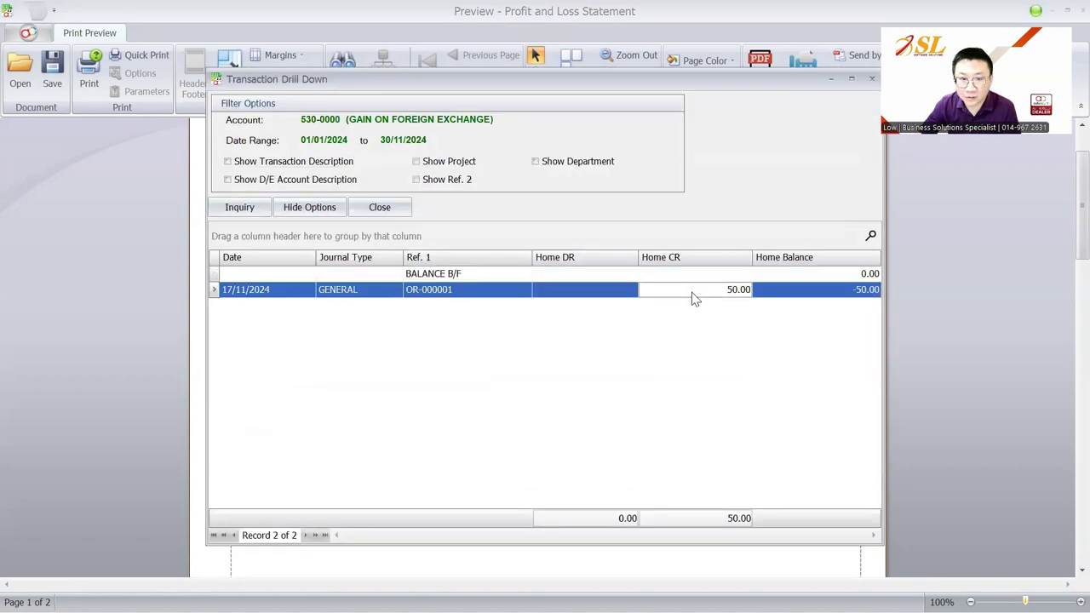
pyautogui.click(208, 35)
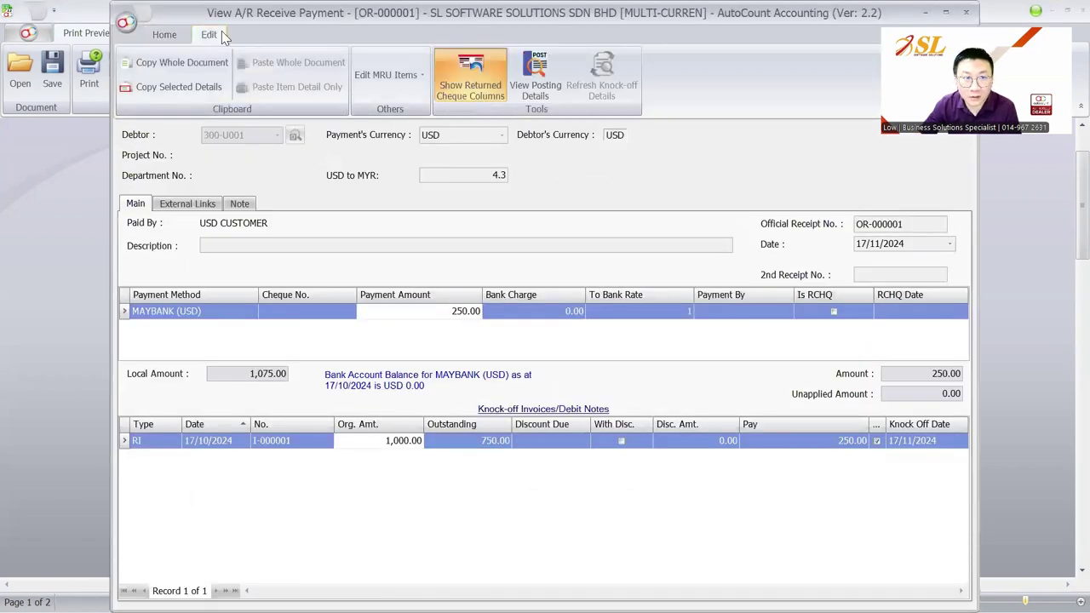
pyautogui.click(534, 81)
pyautogui.click(753, 344)
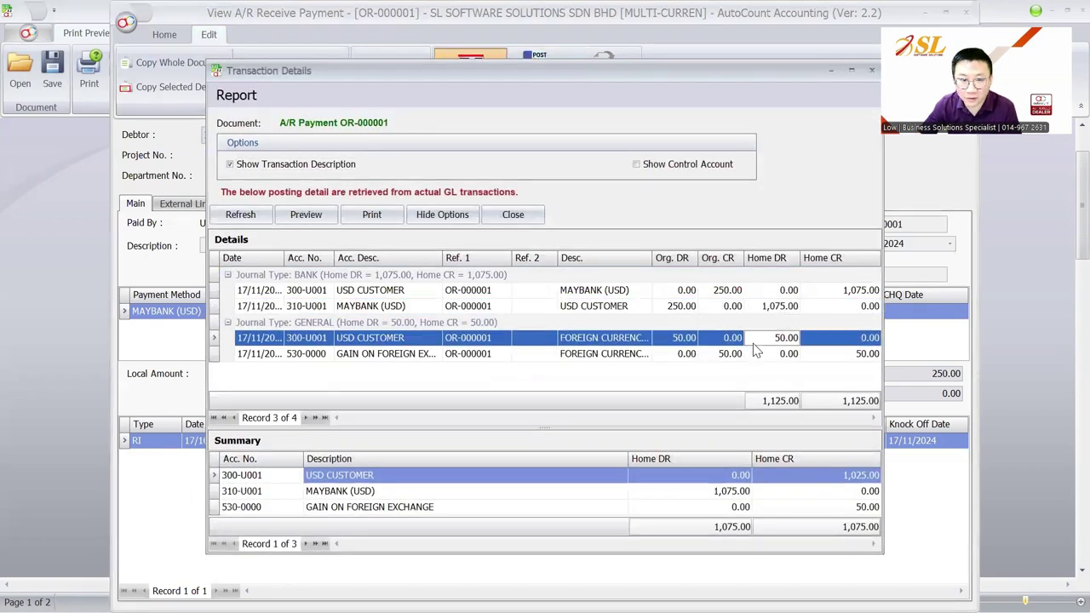
pyautogui.click(753, 348)
pyautogui.click(755, 343)
pyautogui.click(756, 360)
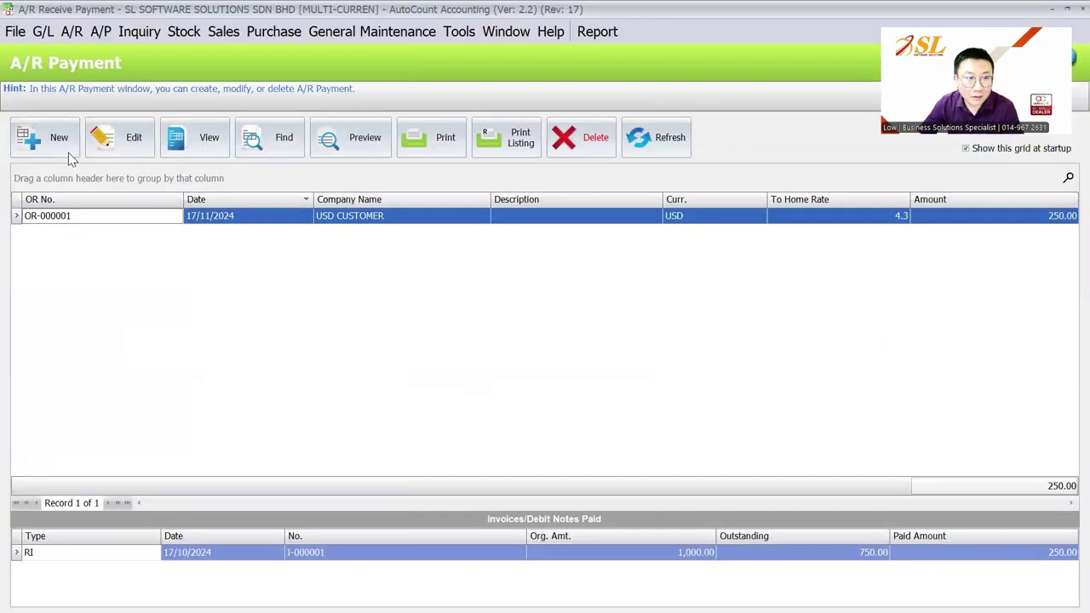
# Step: Start a new A/R payment for the USD customer in MYR currency, dated 17/11/2024, and check the MYR to USD rate
pyautogui.click(68, 149)
pyautogui.click(228, 136)
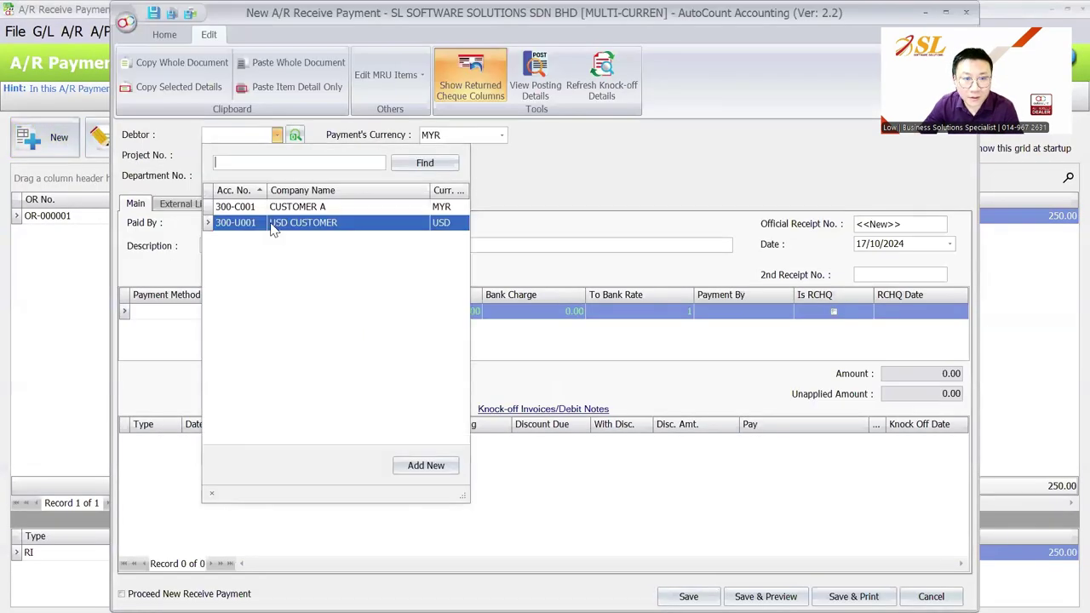
pyautogui.click(272, 223)
pyautogui.click(449, 138)
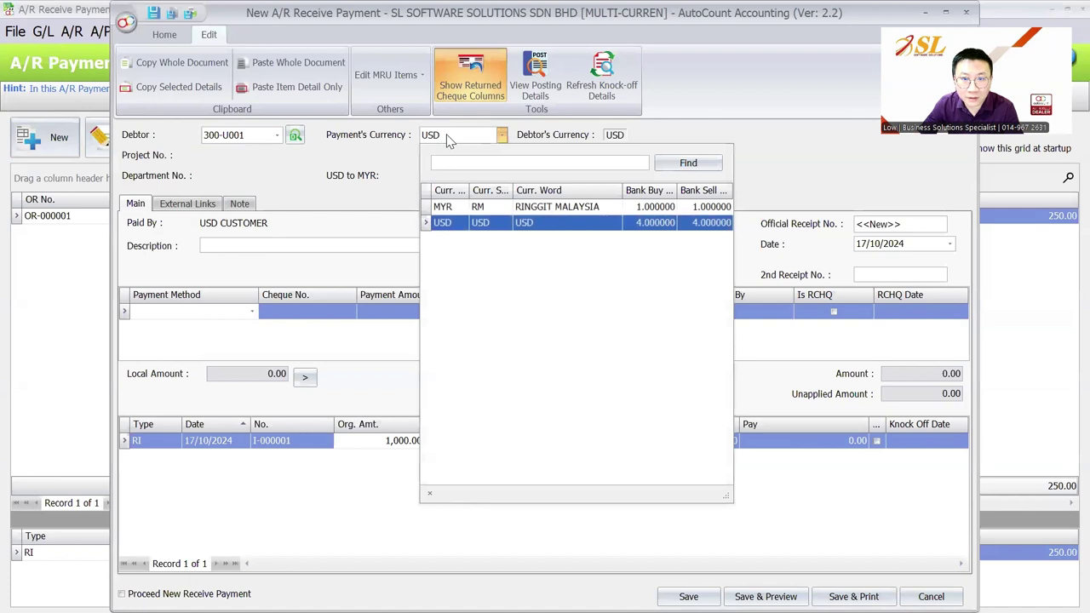
pyautogui.click(481, 215)
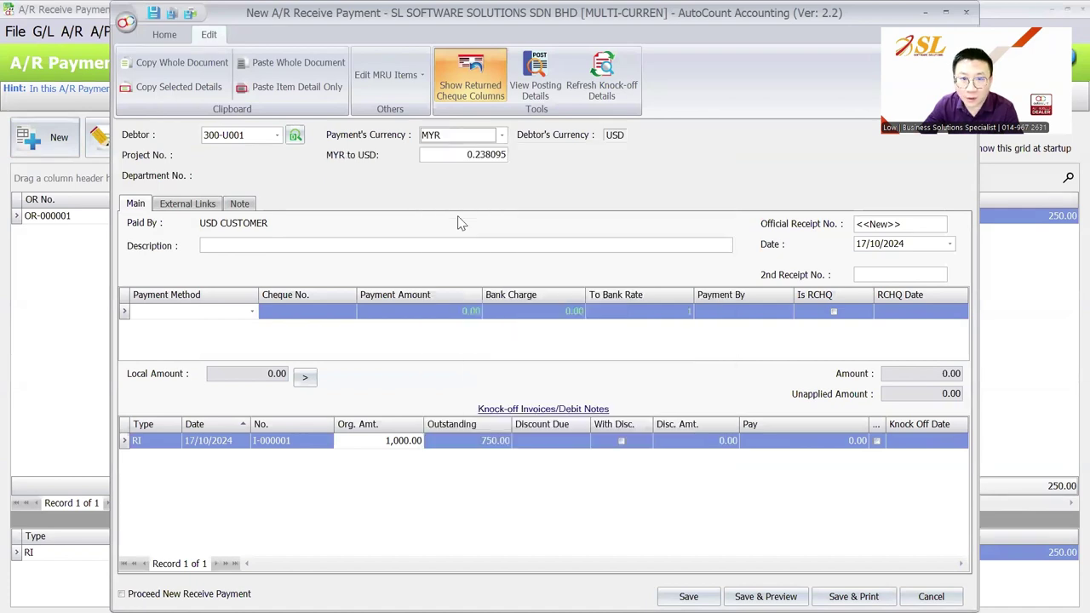
pyautogui.click(482, 136)
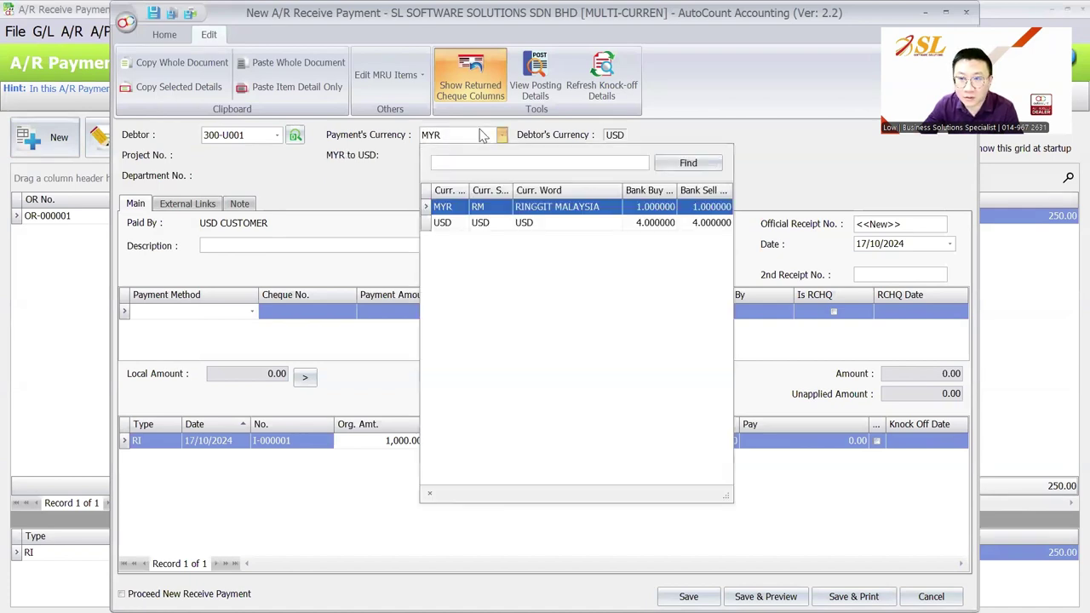
pyautogui.click(875, 243)
pyautogui.write('11')
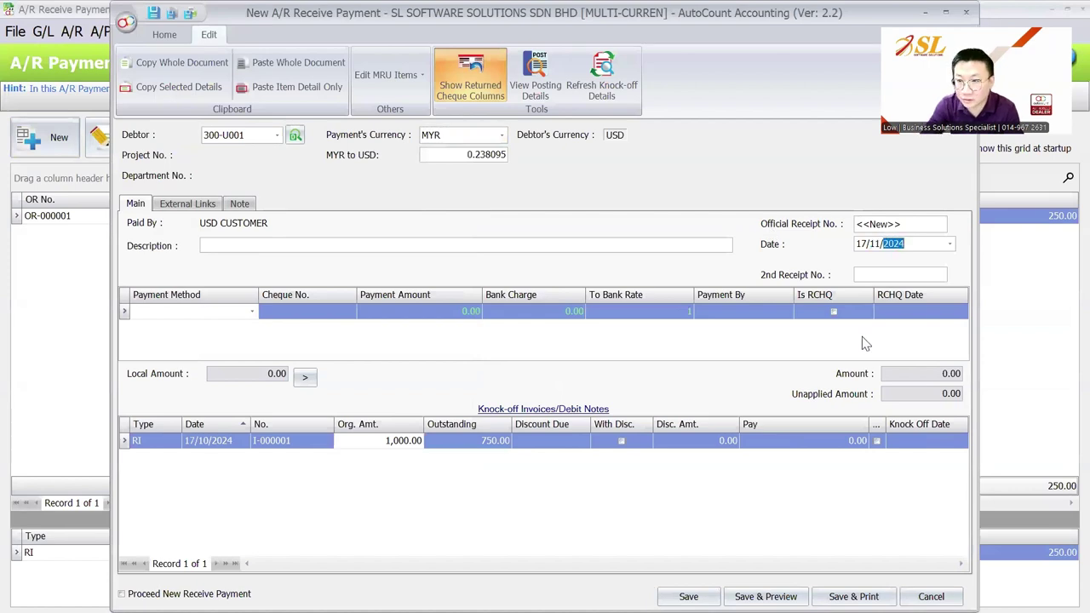
pyautogui.moveTo(467, 155); pyautogui.dragTo(508, 162)
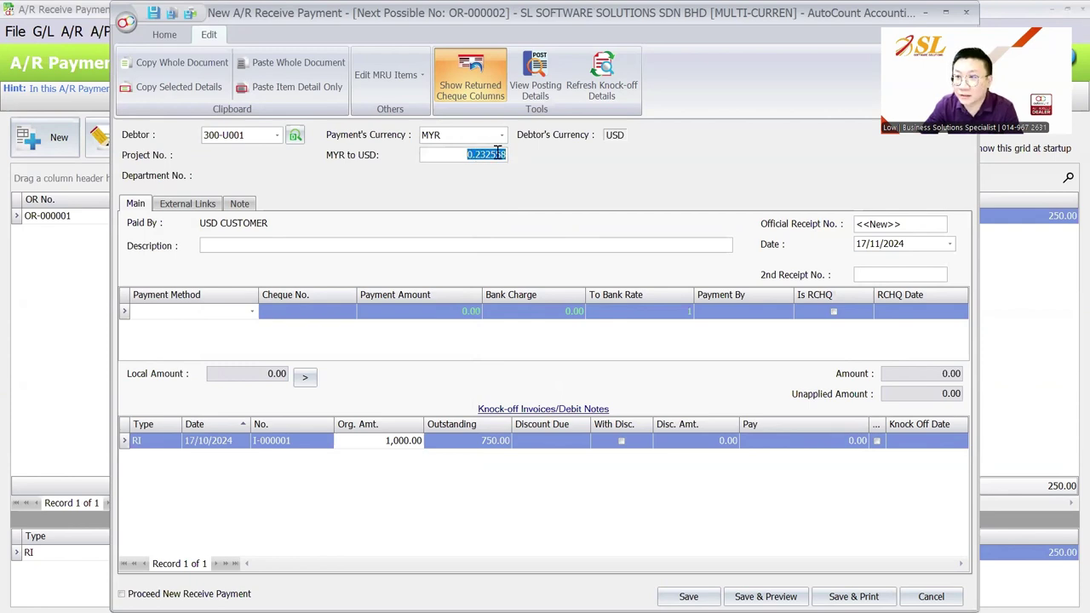
# Step: Receive 1,000 through the BANK payment method and knock it off against invoice I-000001
pyautogui.click(204, 313)
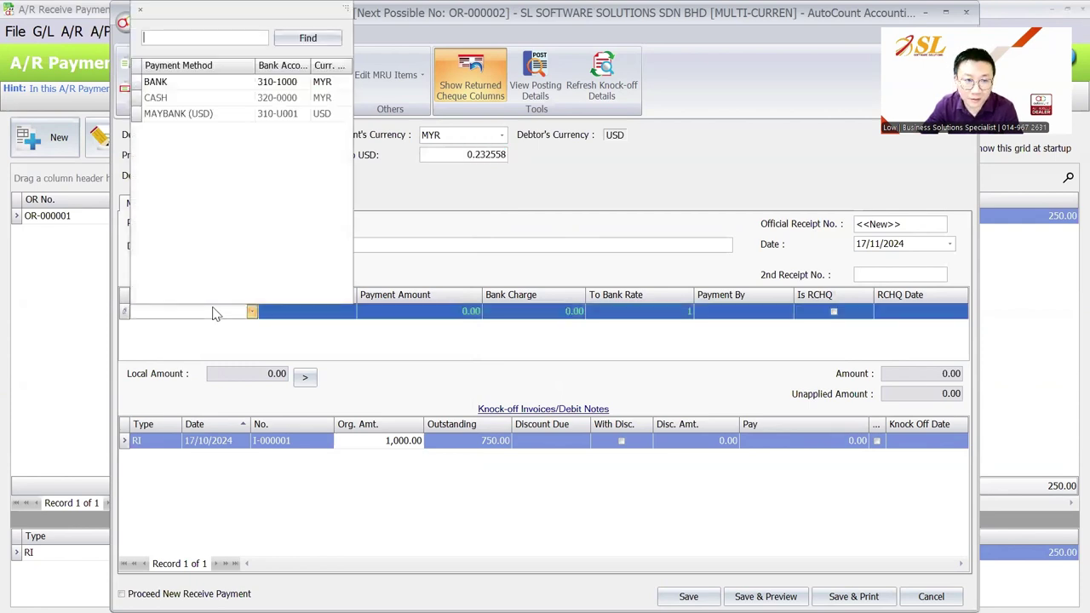
pyautogui.click(223, 82)
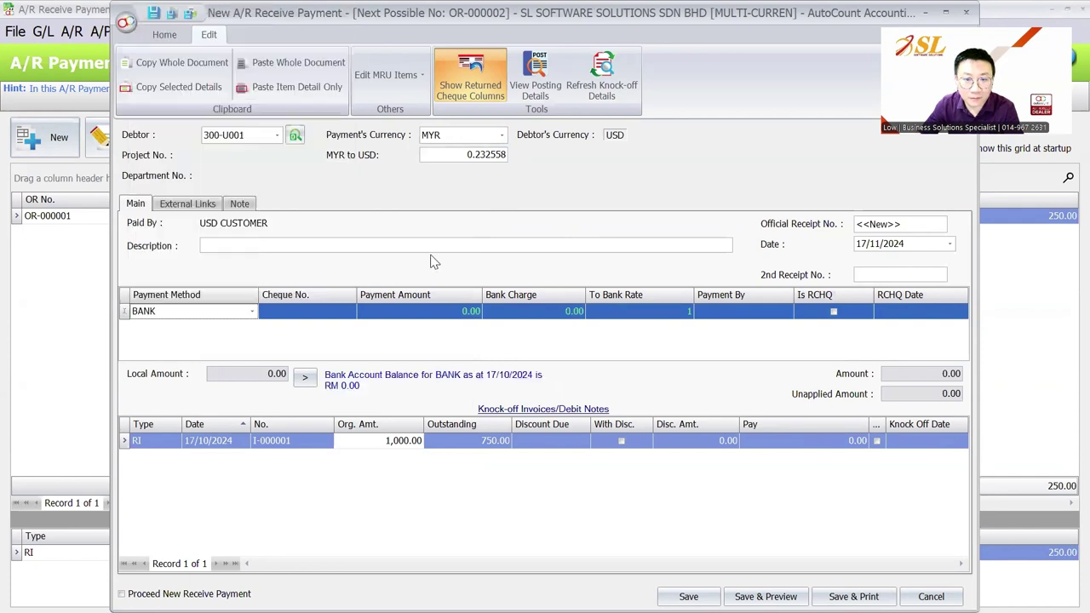
pyautogui.click(444, 315)
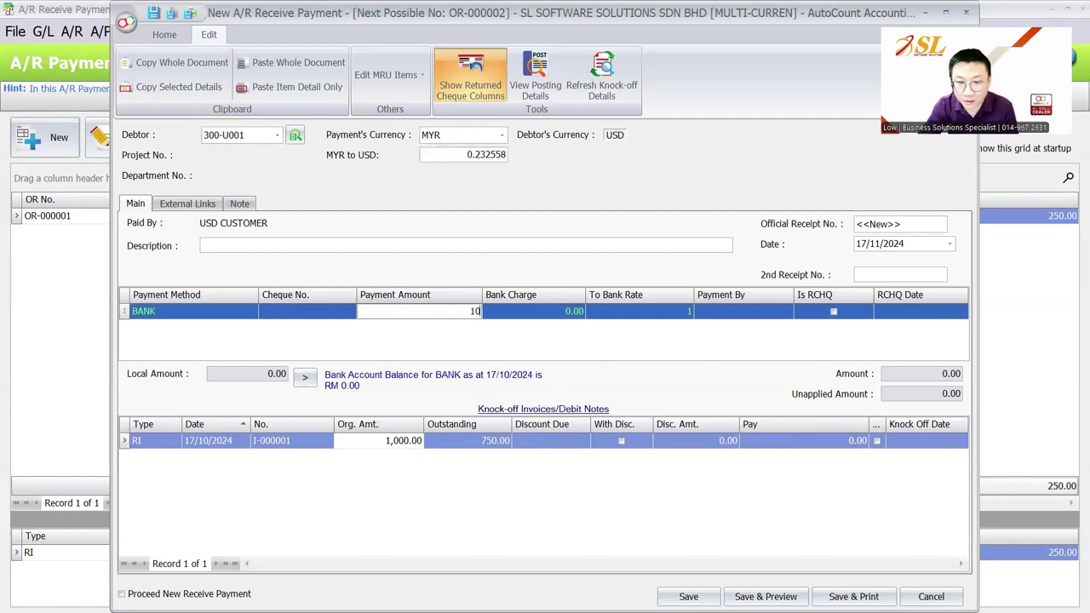
pyautogui.press('Tab')
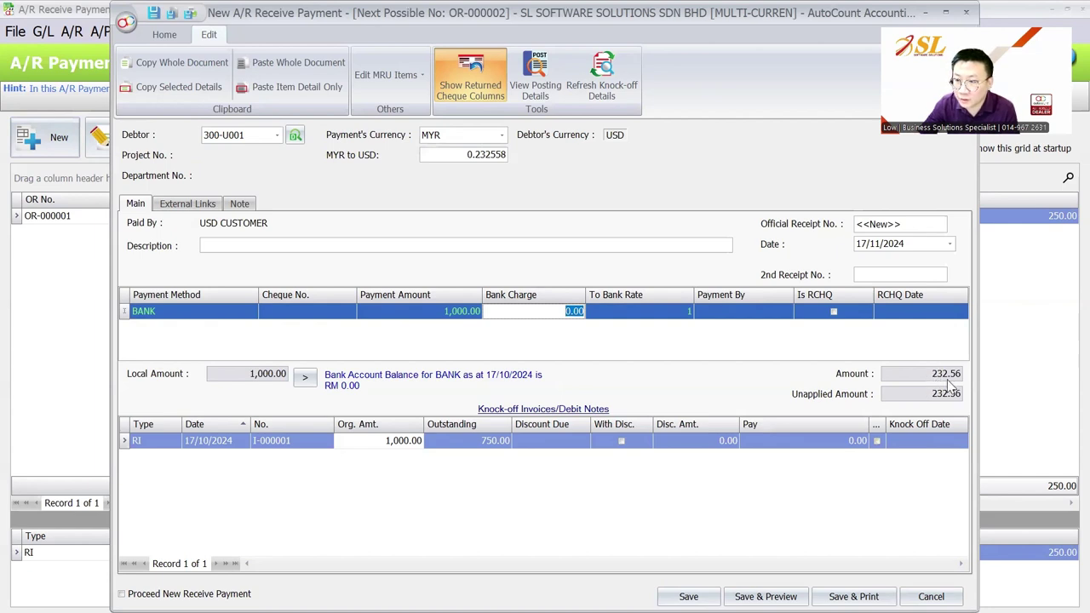
pyautogui.click(876, 440)
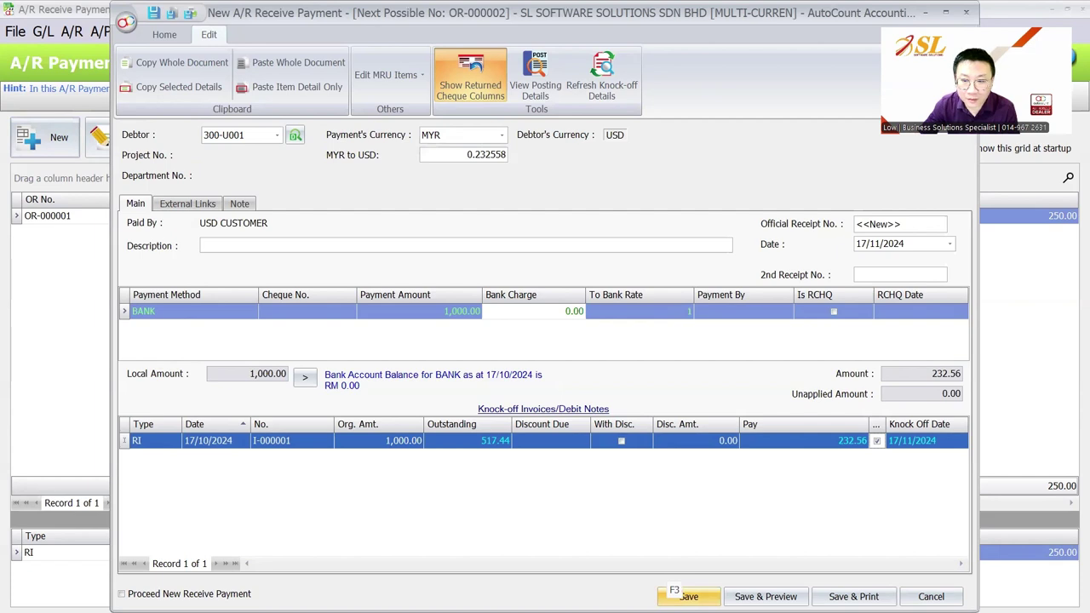
# Step: Save the MYR payment without a cheque number and accept its foreign exchange gain/loss posting
pyautogui.click(685, 596)
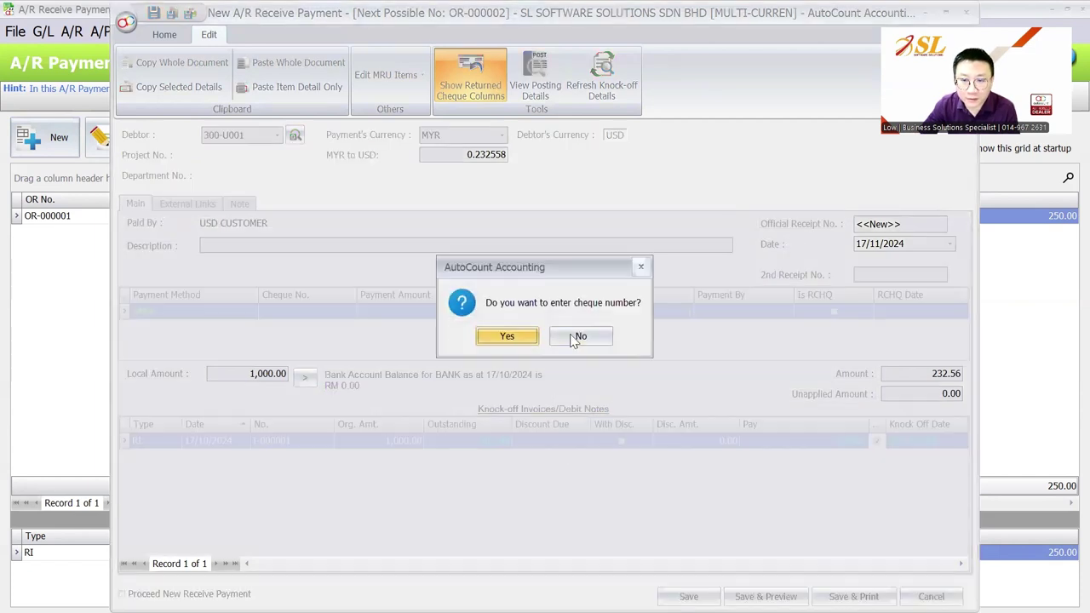
pyautogui.click(575, 339)
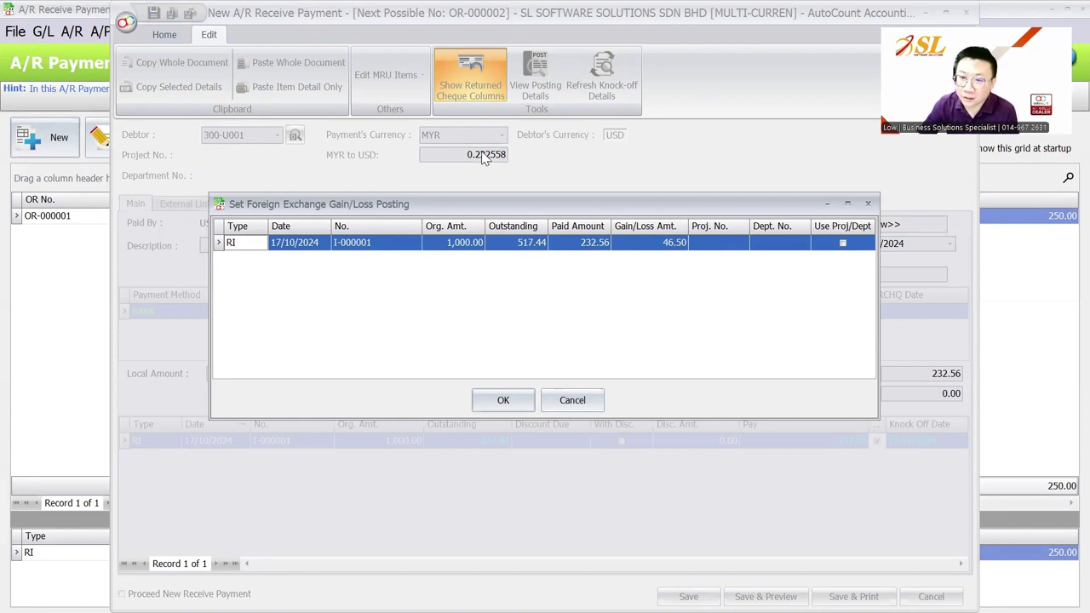
pyautogui.click(503, 405)
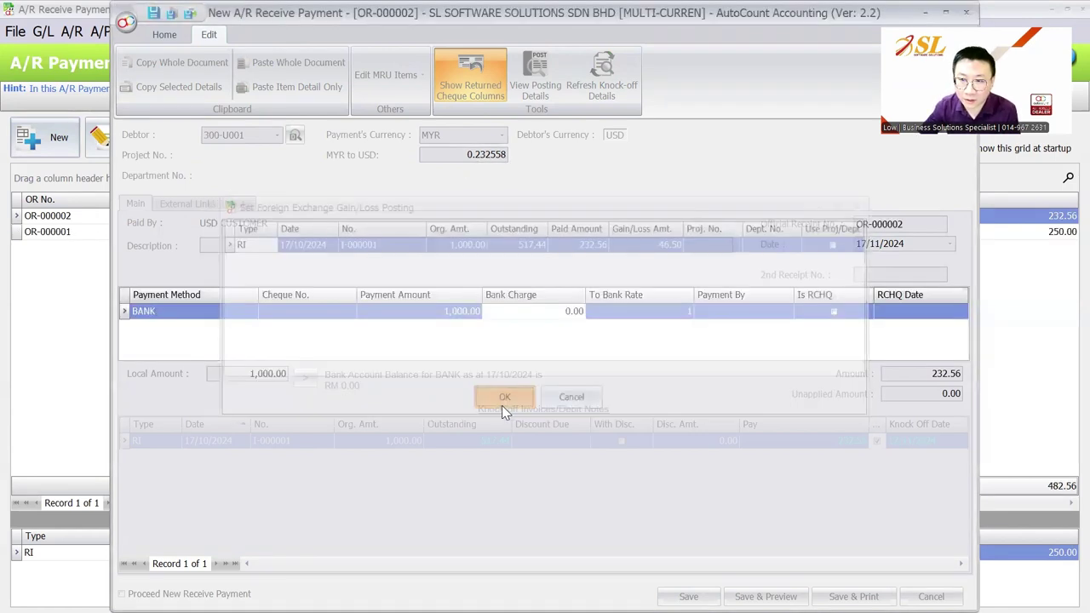
# Step: Open the sales invoice list, switch to A/R Invoice Entry, and start a new A/R invoice for the USD customer
pyautogui.click(223, 31)
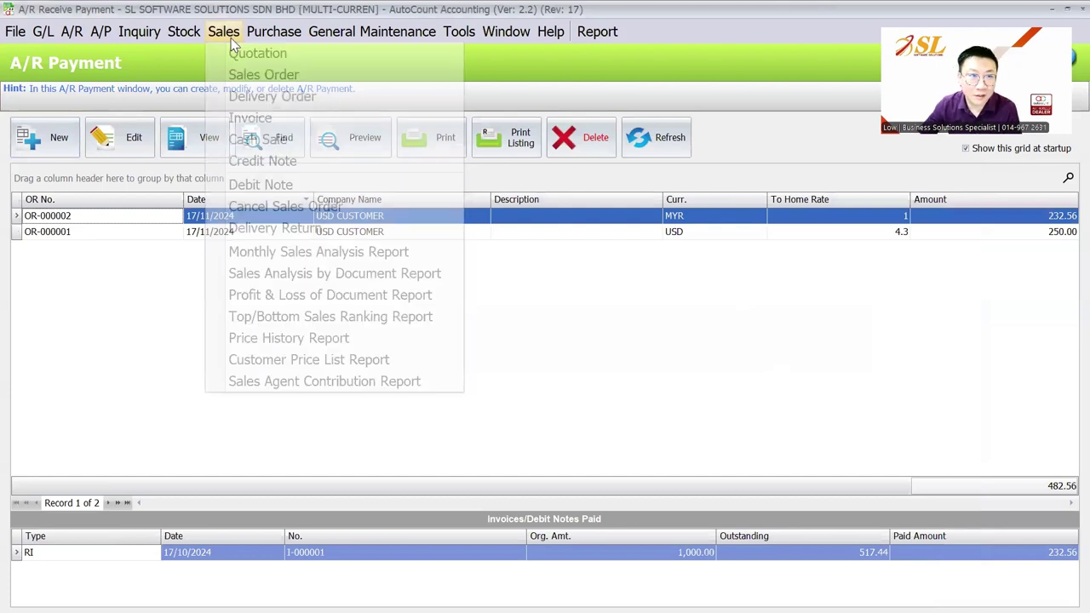
pyautogui.click(259, 122)
pyautogui.click(71, 32)
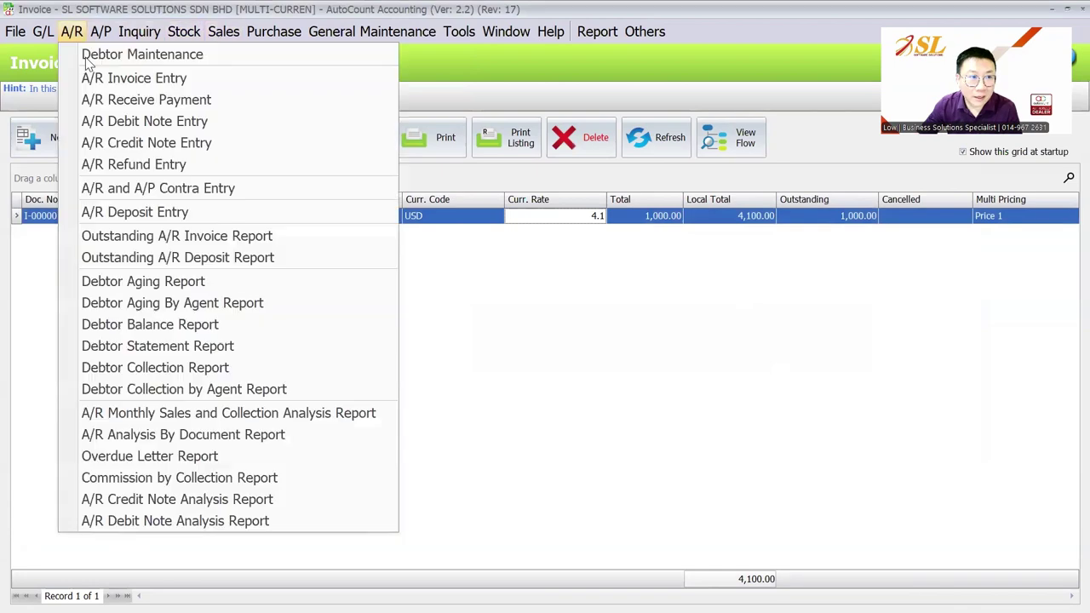
pyautogui.click(89, 77)
pyautogui.click(45, 137)
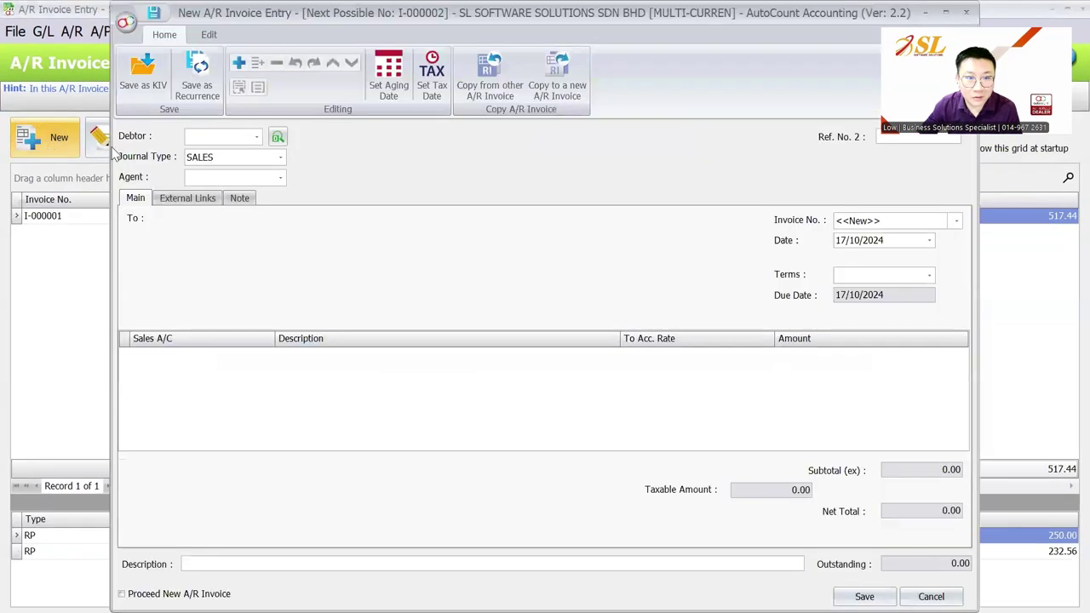
pyautogui.click(255, 137)
pyautogui.click(264, 223)
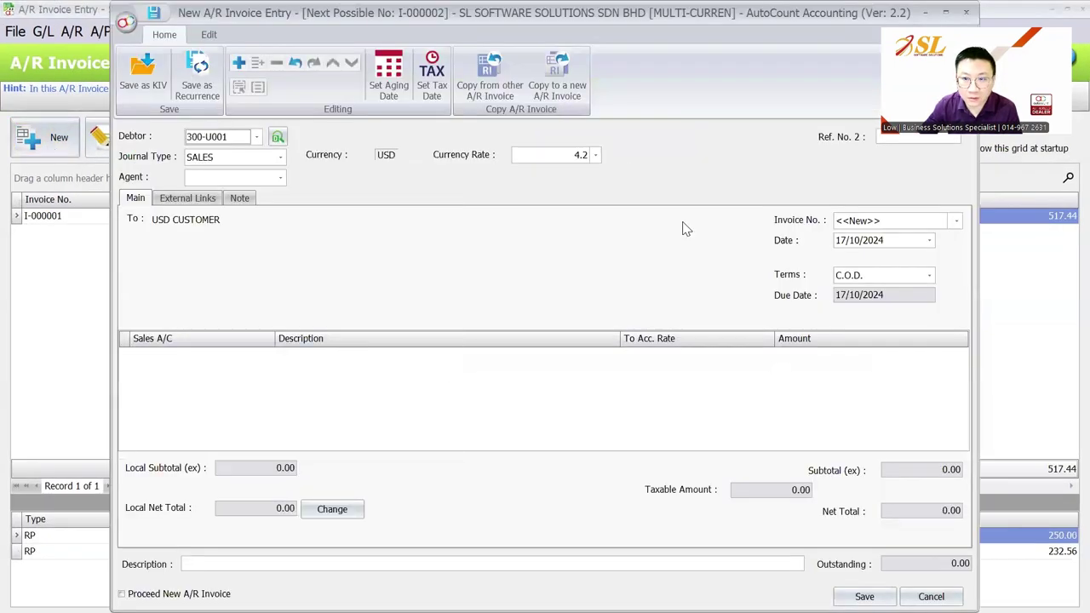
# Step: Try the 4.3 bank sell rate for the period starting 01/11/2024 on the new A/R invoice
pyautogui.click(595, 155)
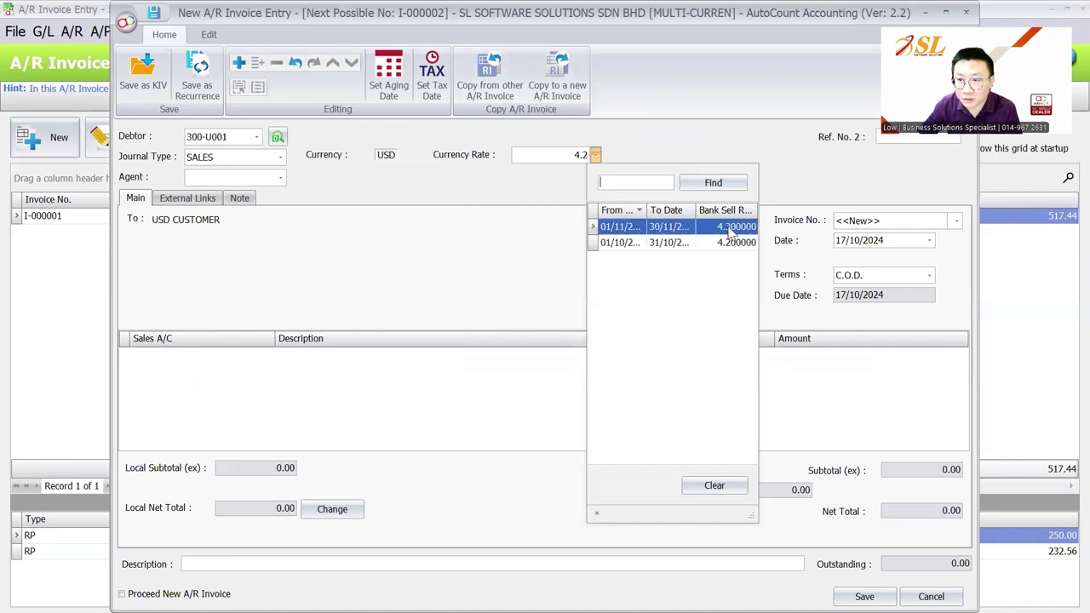
pyautogui.moveTo(750, 516); pyautogui.dragTo(885, 425)
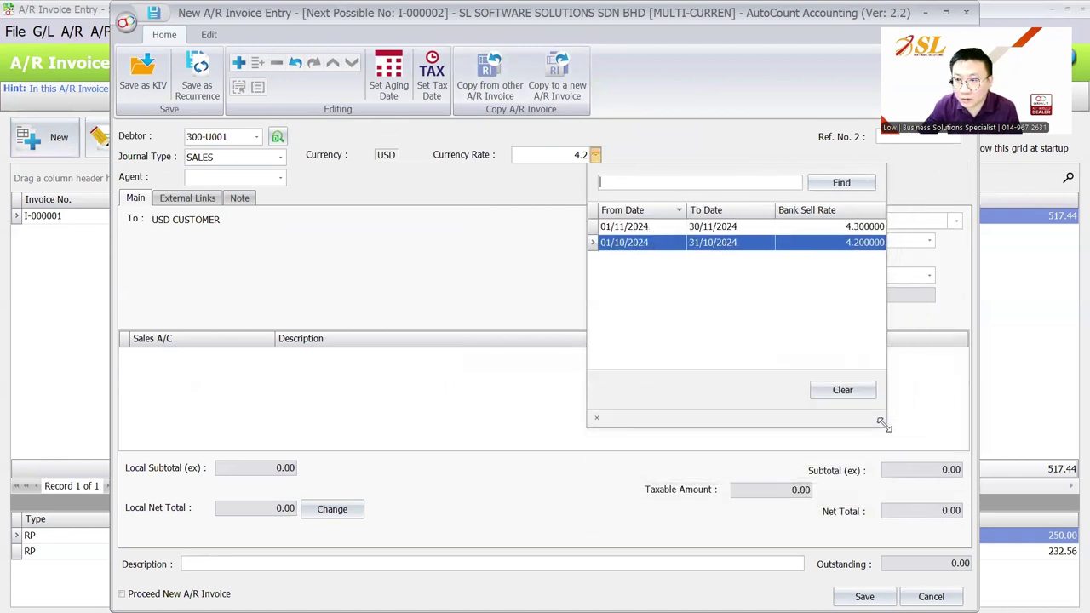
pyautogui.click(843, 232)
pyautogui.click(854, 240)
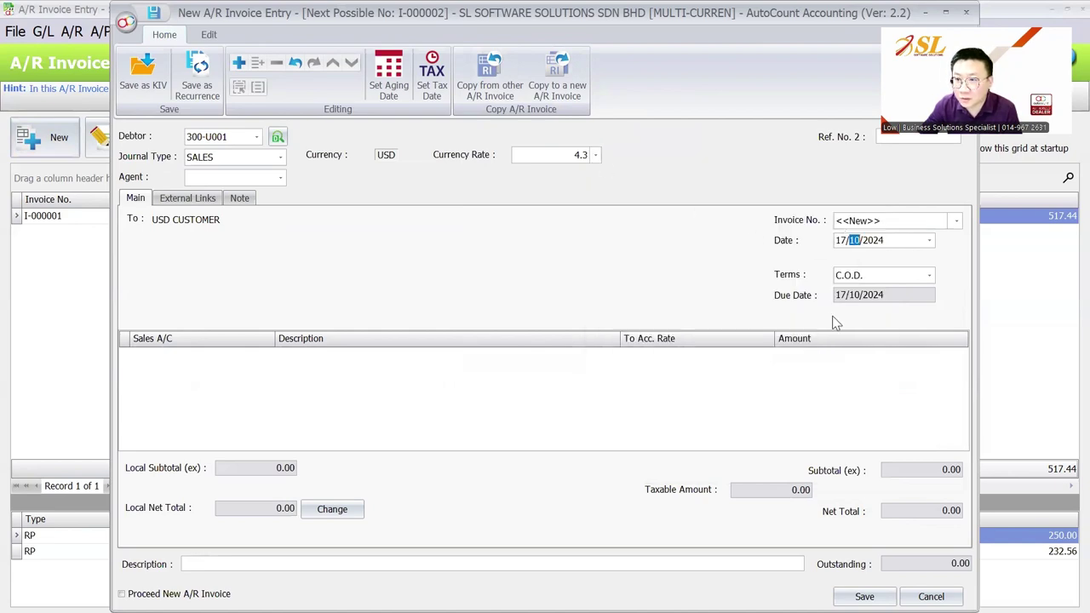
# Step: Try the 4.3 rate from the rate list on a new sales invoice for the USD customer, and discard the invoice
pyautogui.click(221, 29)
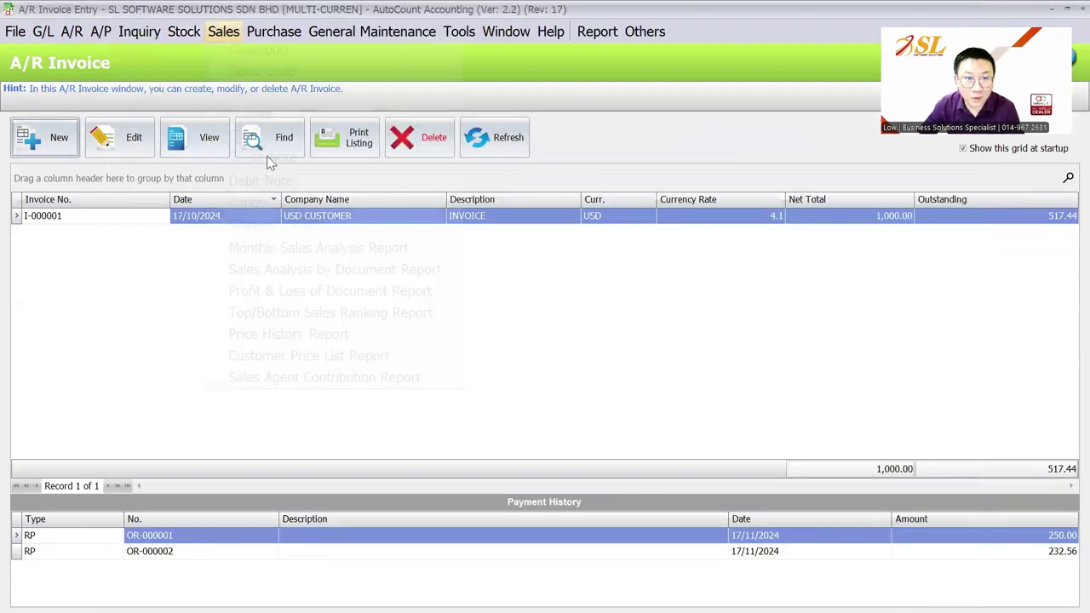
pyautogui.click(297, 121)
pyautogui.click(76, 141)
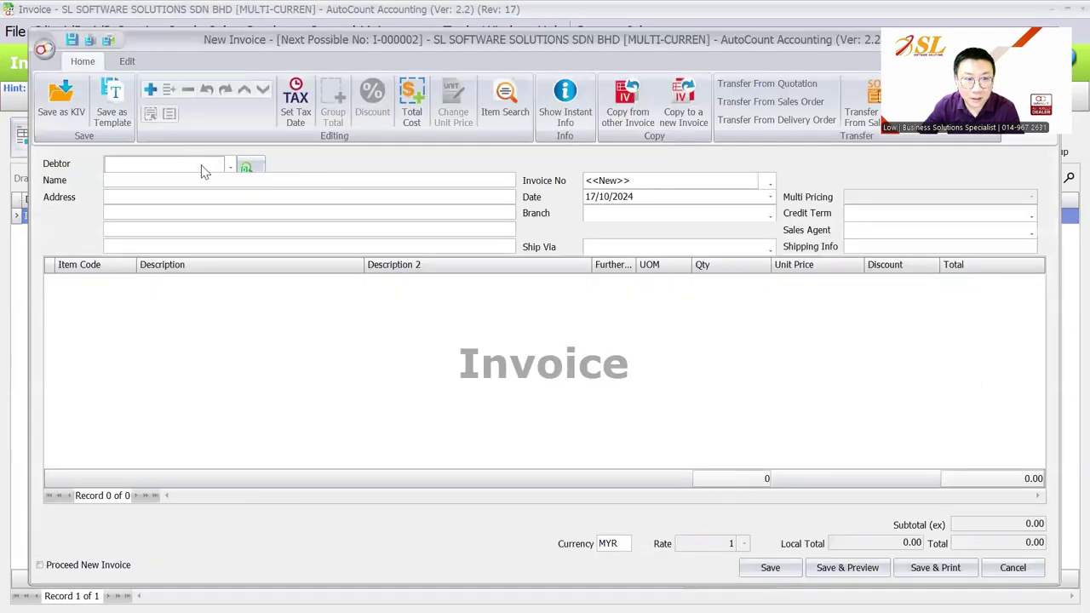
pyautogui.click(230, 167)
pyautogui.click(224, 258)
pyautogui.click(743, 544)
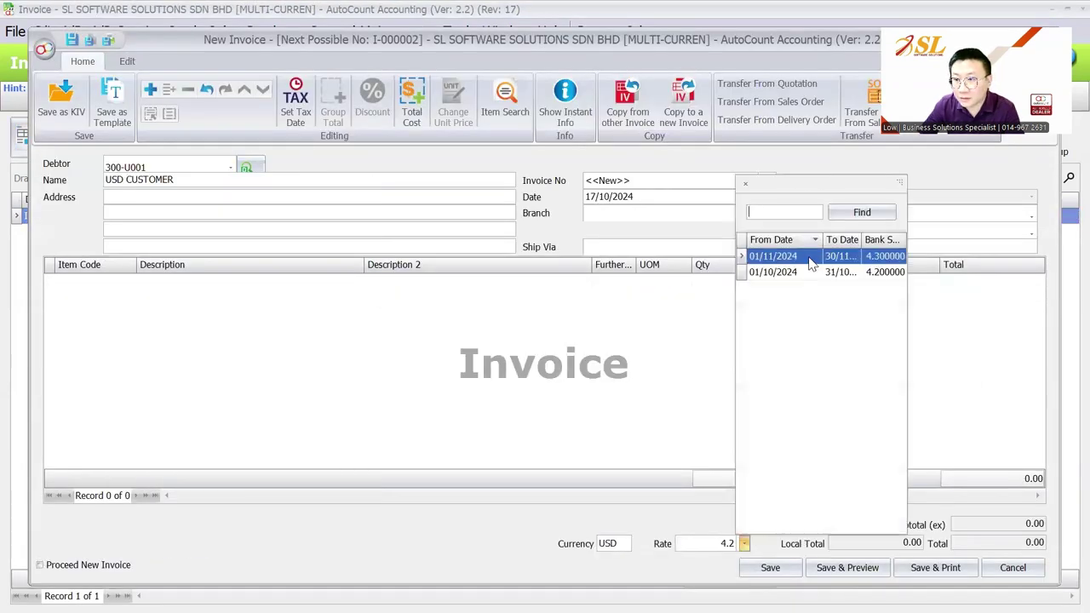
pyautogui.click(809, 262)
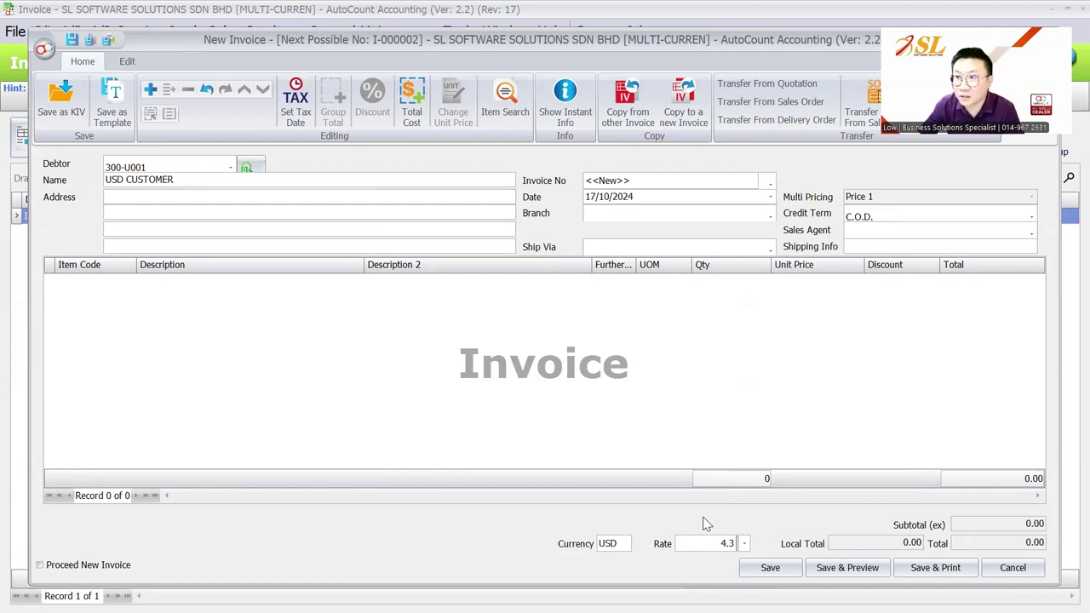
pyautogui.press('Escape')
pyautogui.click(523, 340)
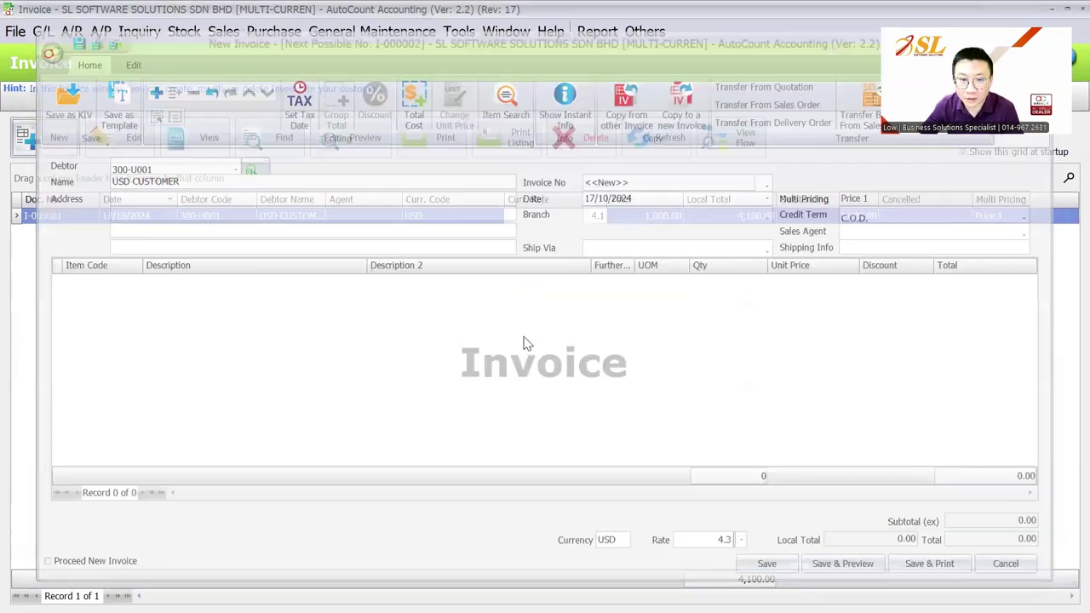
# Step: Open the purchase invoice list and start a new purchase invoice with a new creditor account
pyautogui.hotkey('ctrl', 'Tab')
pyautogui.hotkey('ctrl', 'Tab')
pyautogui.hotkey('ctrl', 'Tab')
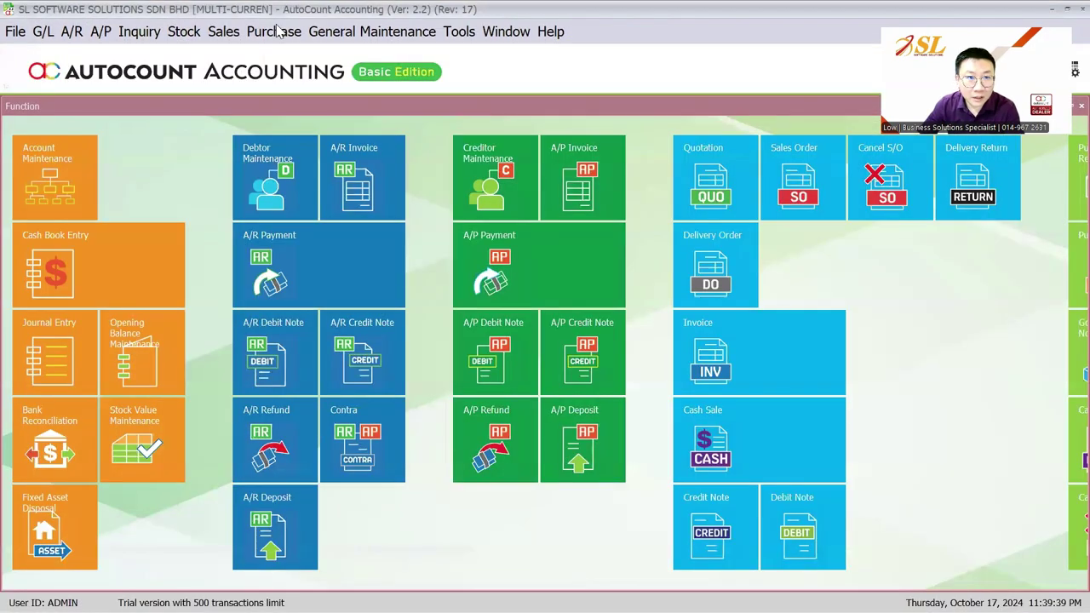
pyautogui.click(274, 32)
pyautogui.click(293, 141)
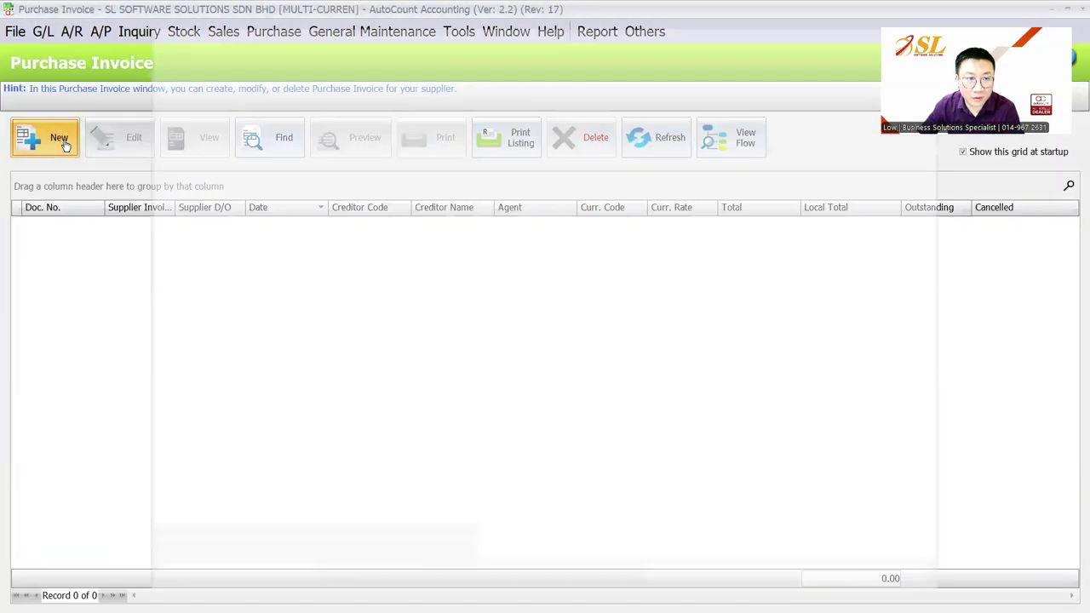
pyautogui.click(53, 140)
pyautogui.click(215, 135)
pyautogui.click(309, 471)
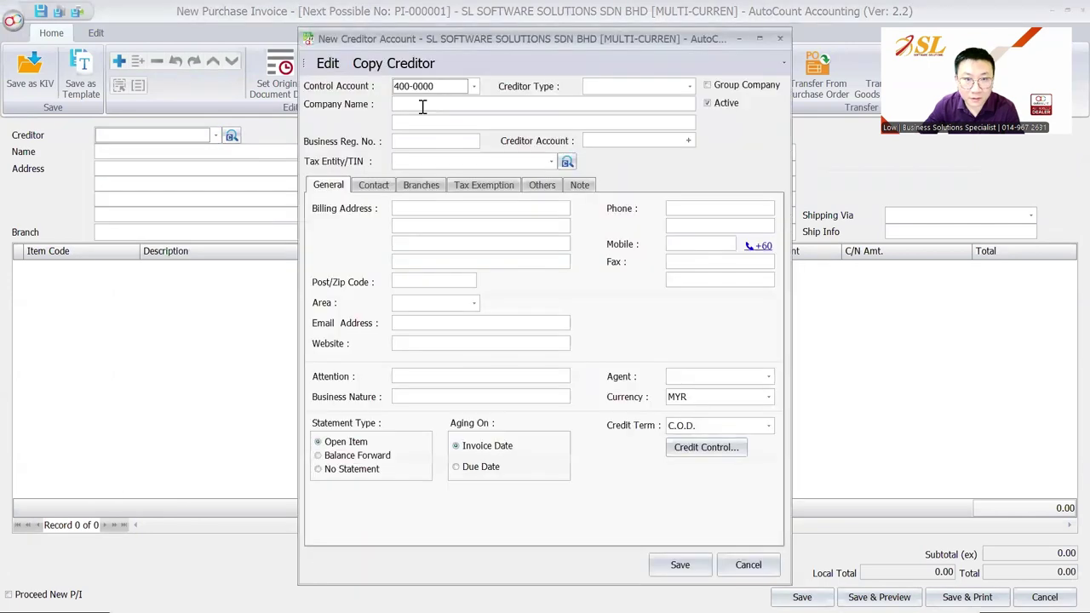
# Step: Name the new creditor USD SUPPLIER, set its currency to USD, and save the account
pyautogui.write('USD SUPPLIER')
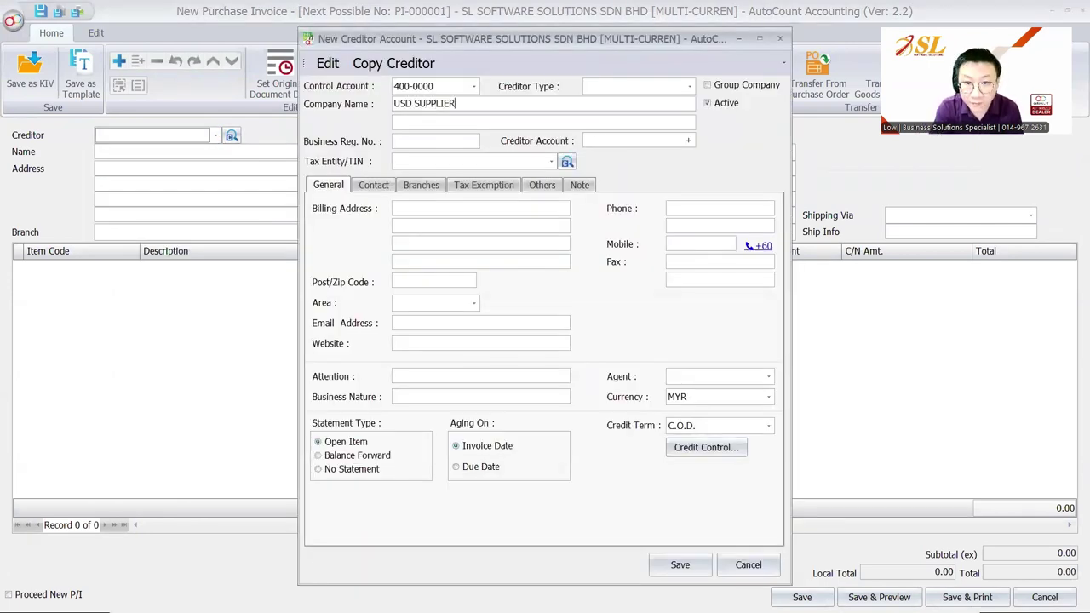
pyautogui.press('Tab')
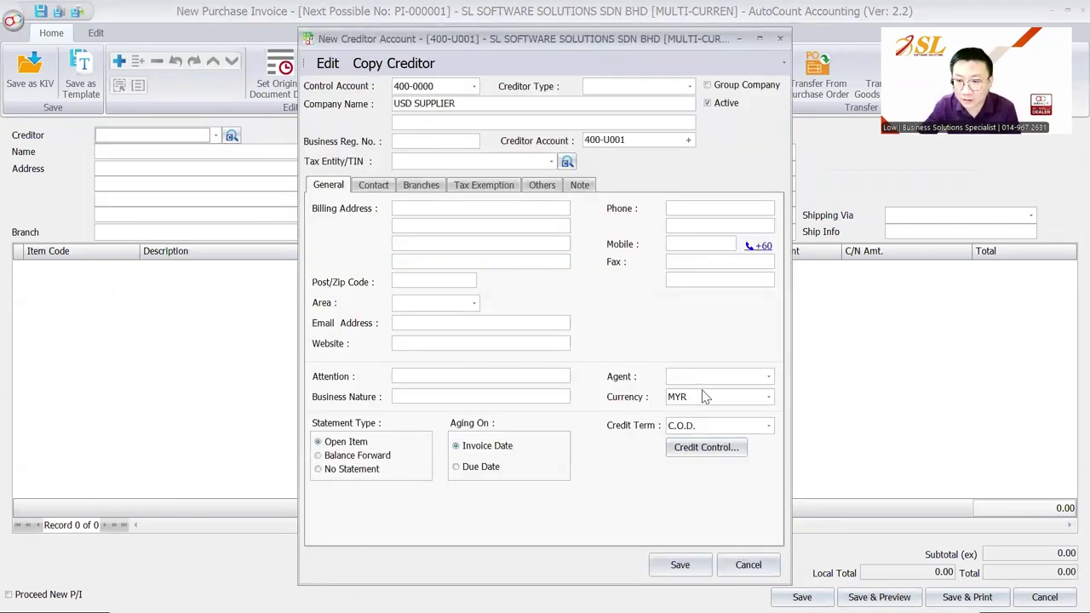
pyautogui.click(768, 397)
pyautogui.click(706, 125)
pyautogui.click(679, 564)
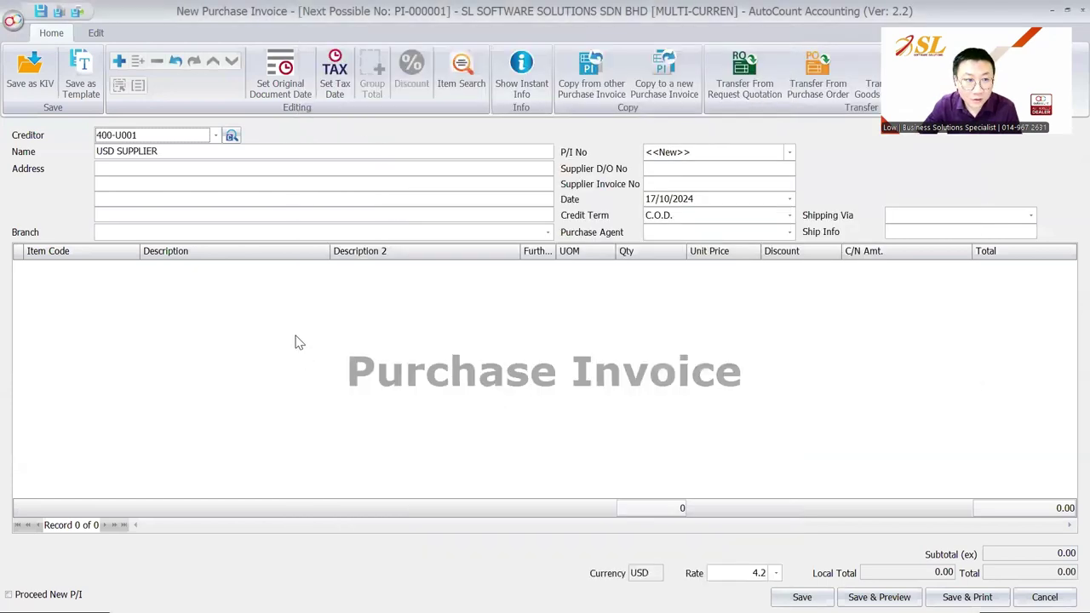
# Step: Add ITEM A at a unit price of 2,500 and save the purchase invoice without a supplier invoice number
pyautogui.rightClick(247, 294)
pyautogui.click(275, 306)
pyautogui.doubleClick(142, 342)
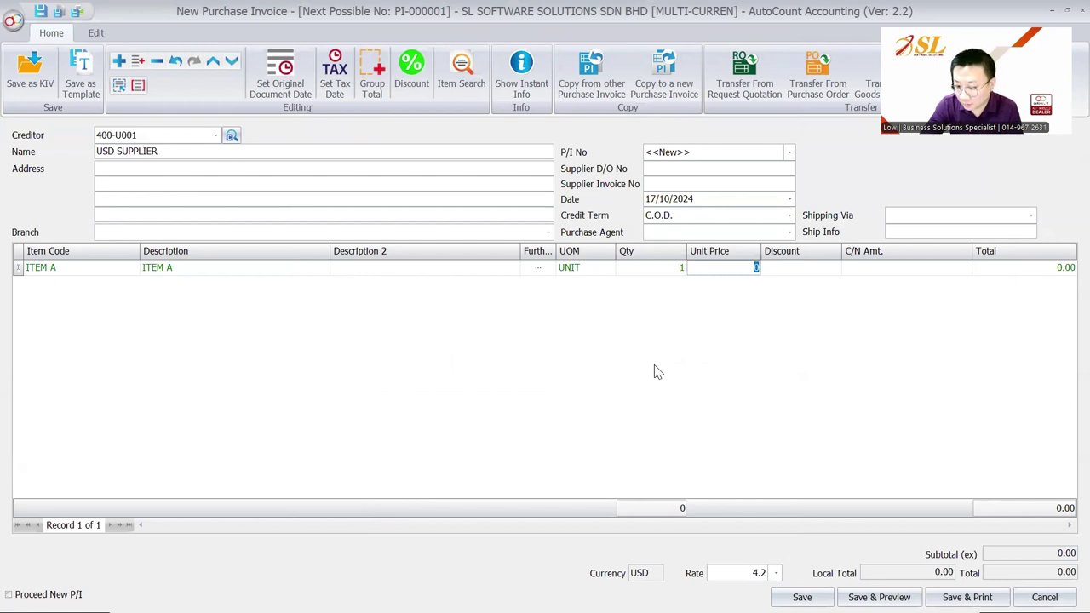
pyautogui.write('2,')
pyautogui.write('500')
pyautogui.press('Tab')
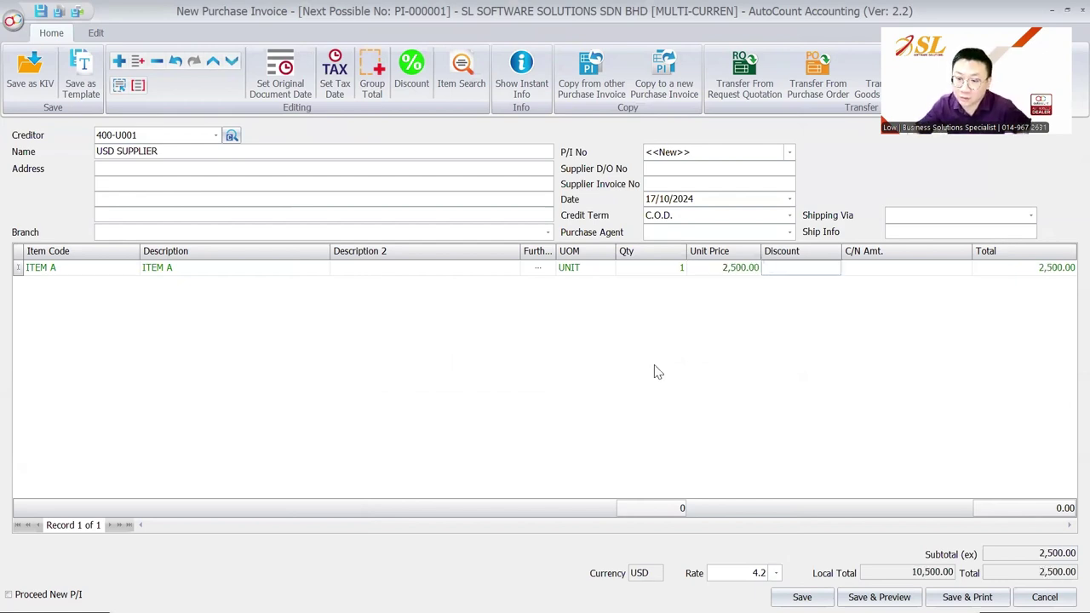
pyautogui.click(802, 597)
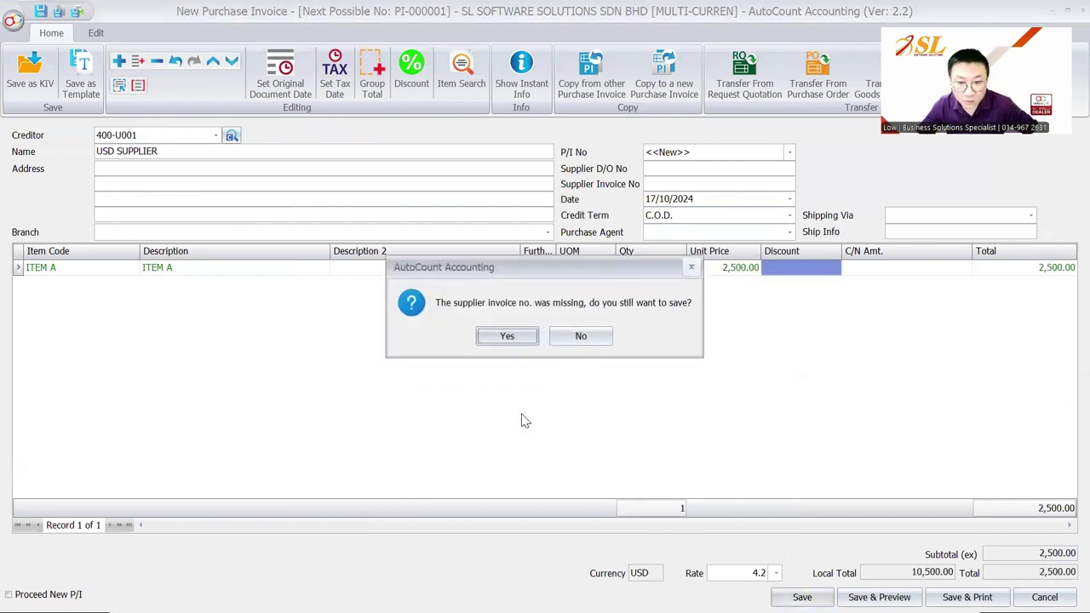
pyautogui.click(518, 340)
# Step: Open the A/P payment list and start a new payment to the USD supplier
pyautogui.click(101, 31)
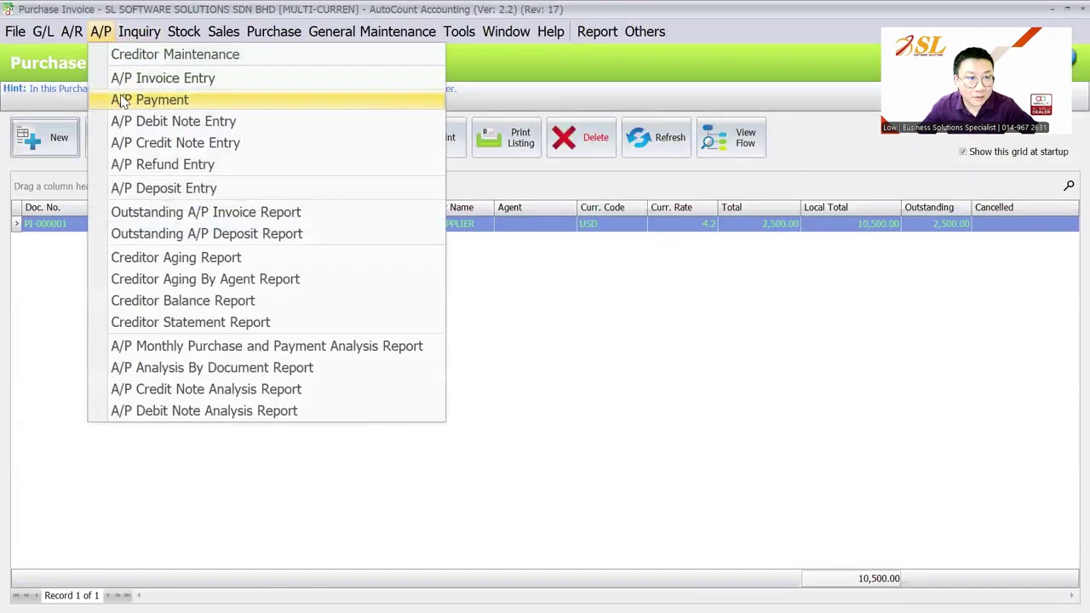
pyautogui.click(122, 99)
pyautogui.click(45, 137)
pyautogui.click(276, 135)
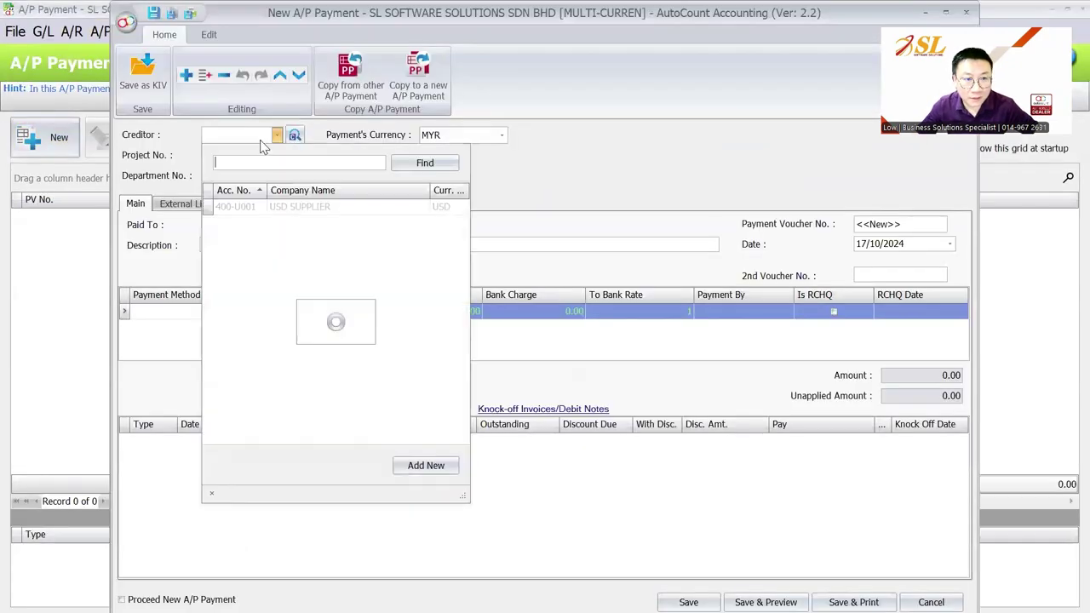
pyautogui.click(298, 206)
# Step: Pay 2,500 through the MAYBANK (USD) payment method
pyautogui.click(251, 311)
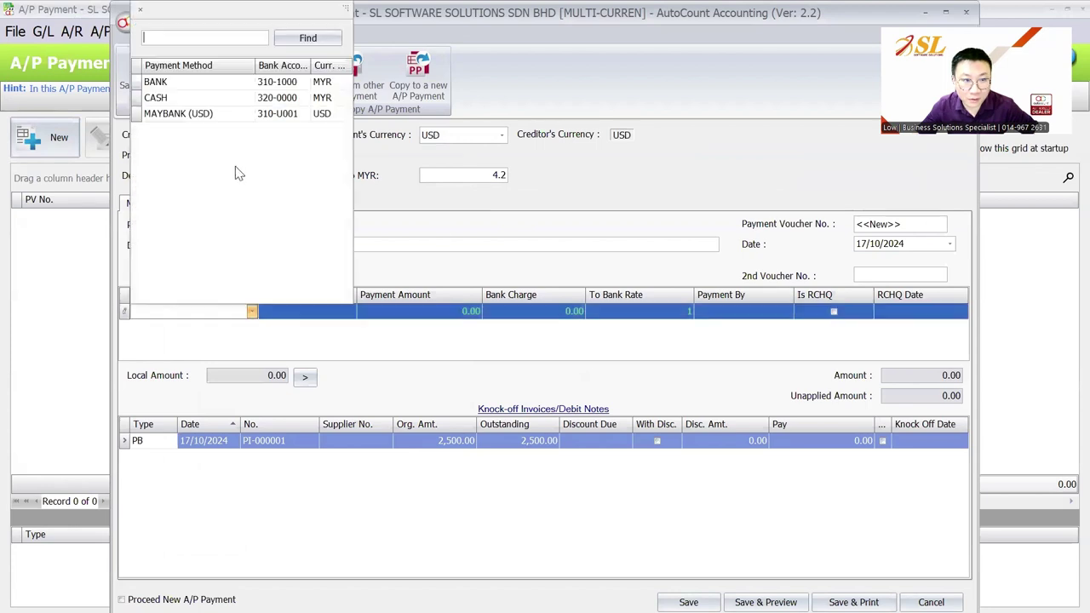
pyautogui.click(237, 115)
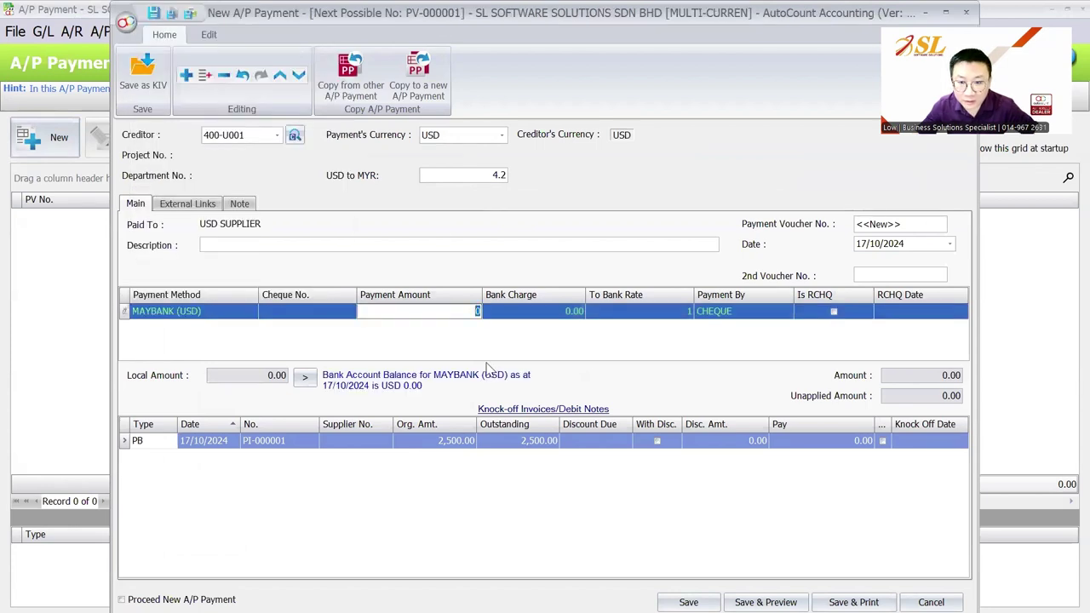
pyautogui.write('2500')
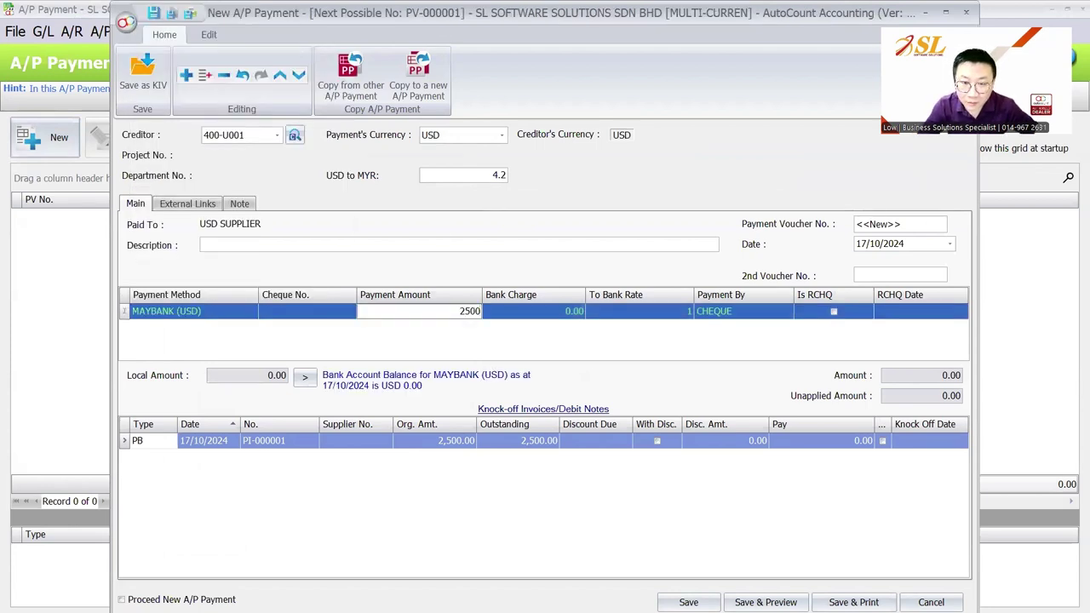
pyautogui.press('Tab')
# Step: Set the payment's USD to MYR rate to 4.354 and its local amount to 10,885.03
pyautogui.click(471, 177)
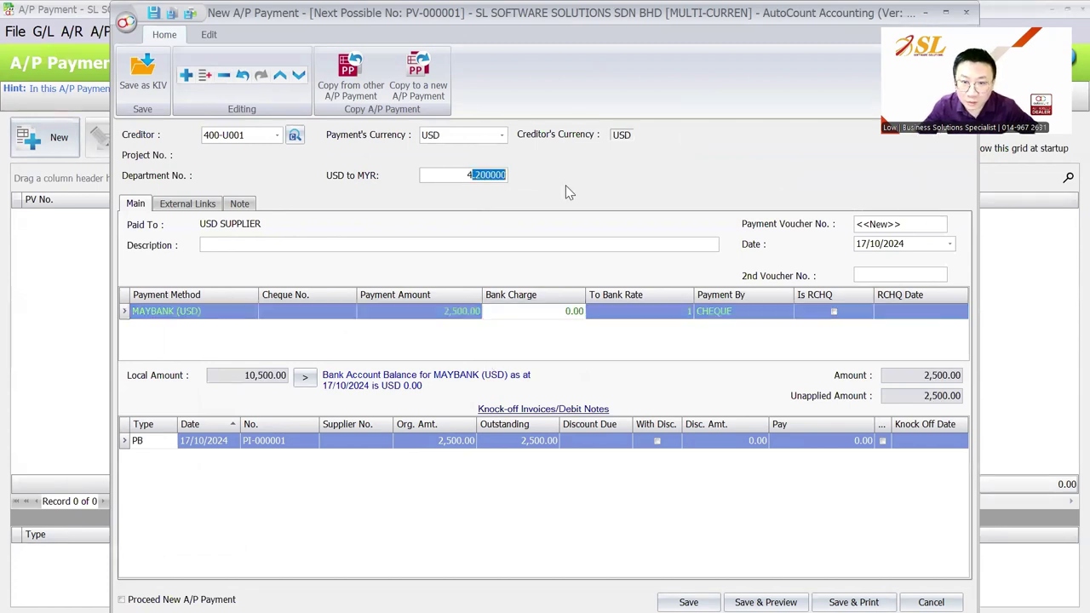
pyautogui.write('4.354')
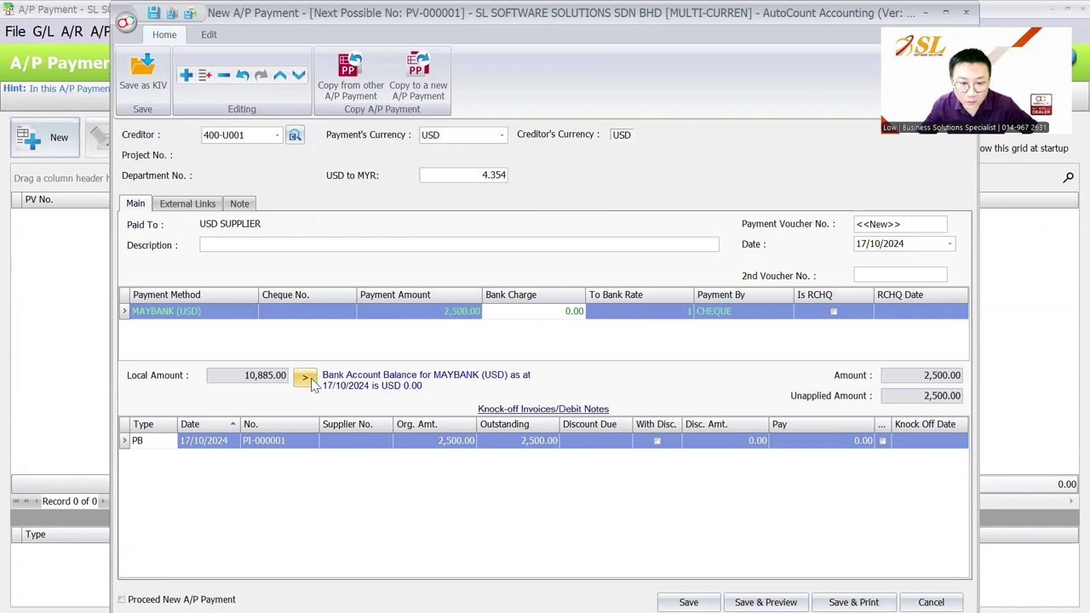
pyautogui.click(304, 376)
pyautogui.moveTo(624, 302); pyautogui.dragTo(616, 308)
pyautogui.write('03')
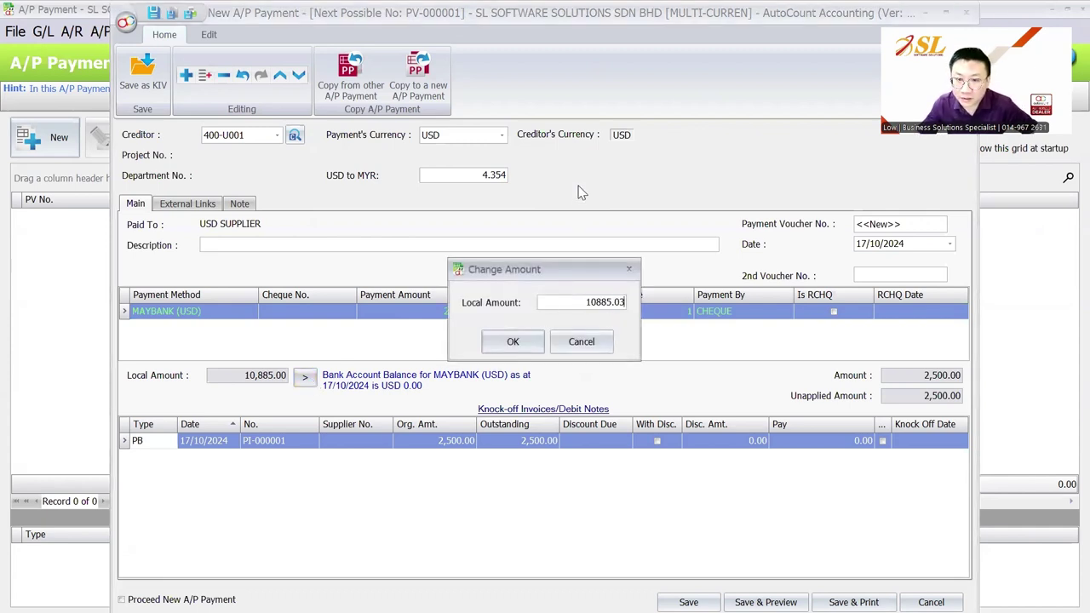
pyautogui.click(516, 341)
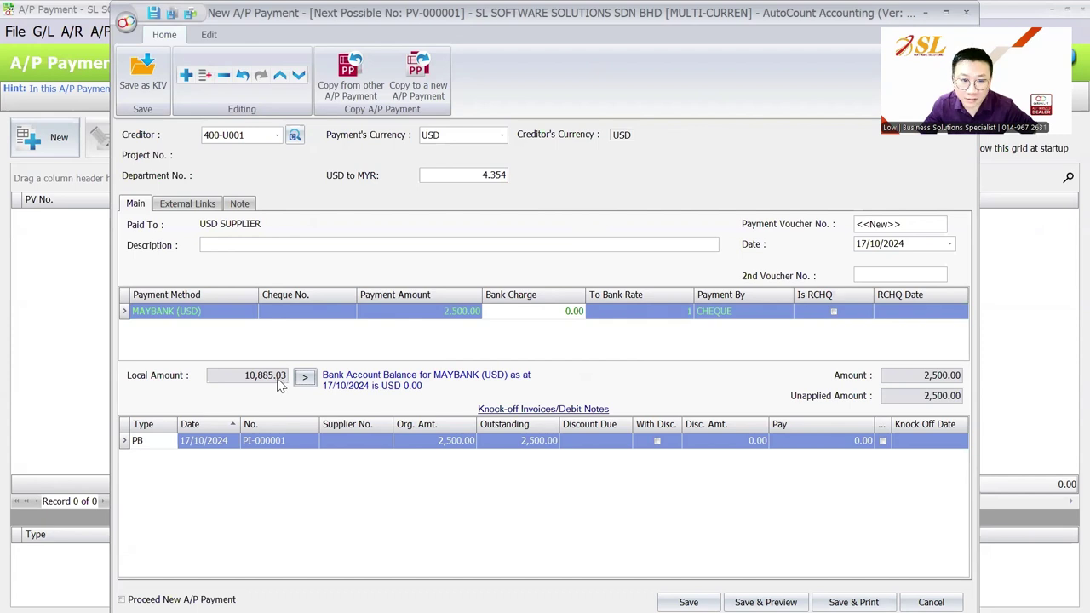
# Step: Knock off purchase invoice PI-000001 and save the payment without a cheque number, accepting its foreign exchange gain/loss posting
pyautogui.click(881, 441)
pyautogui.doubleClick(486, 175)
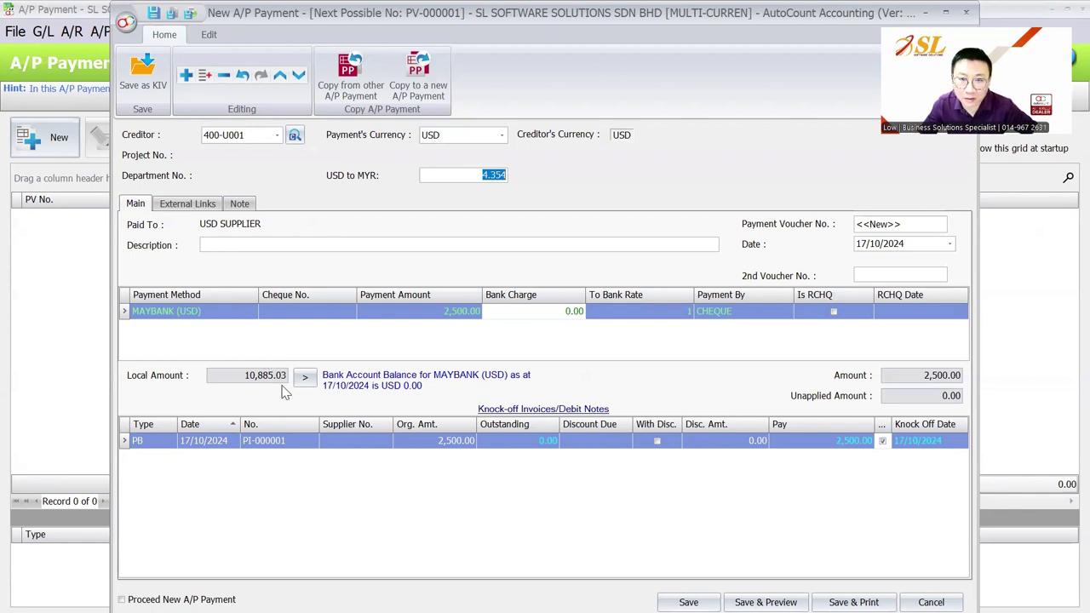
pyautogui.moveTo(461, 176); pyautogui.dragTo(508, 175)
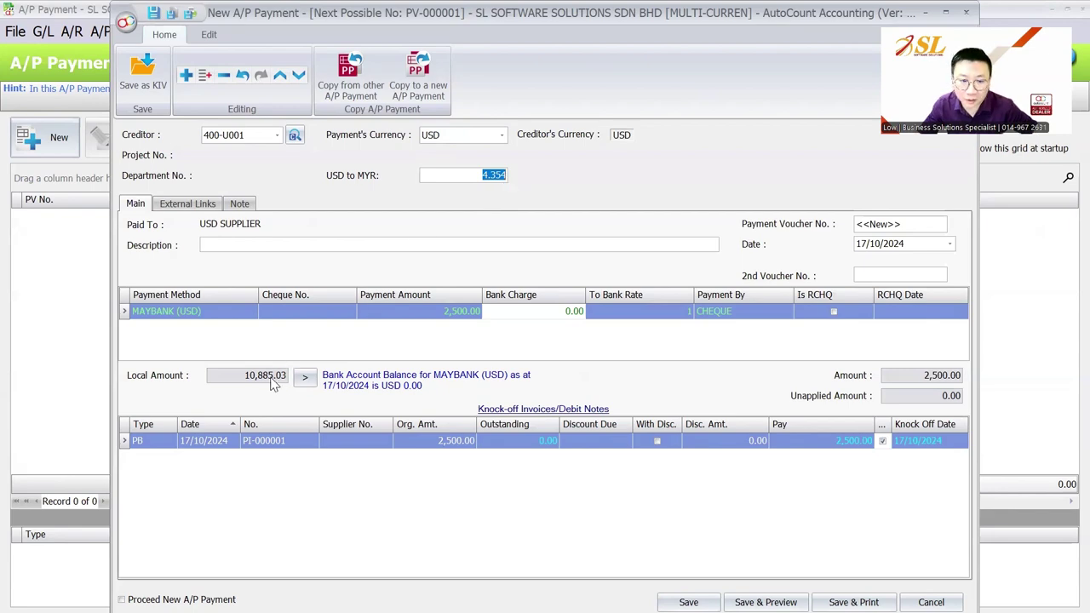
pyautogui.click(688, 602)
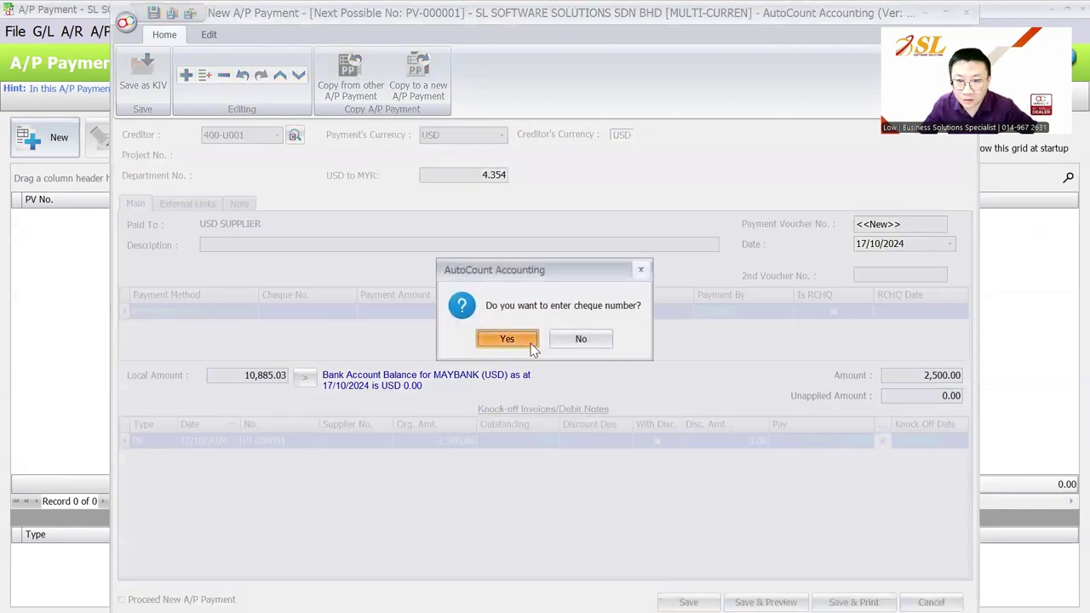
pyautogui.click(508, 339)
pyautogui.click(687, 602)
pyautogui.click(583, 339)
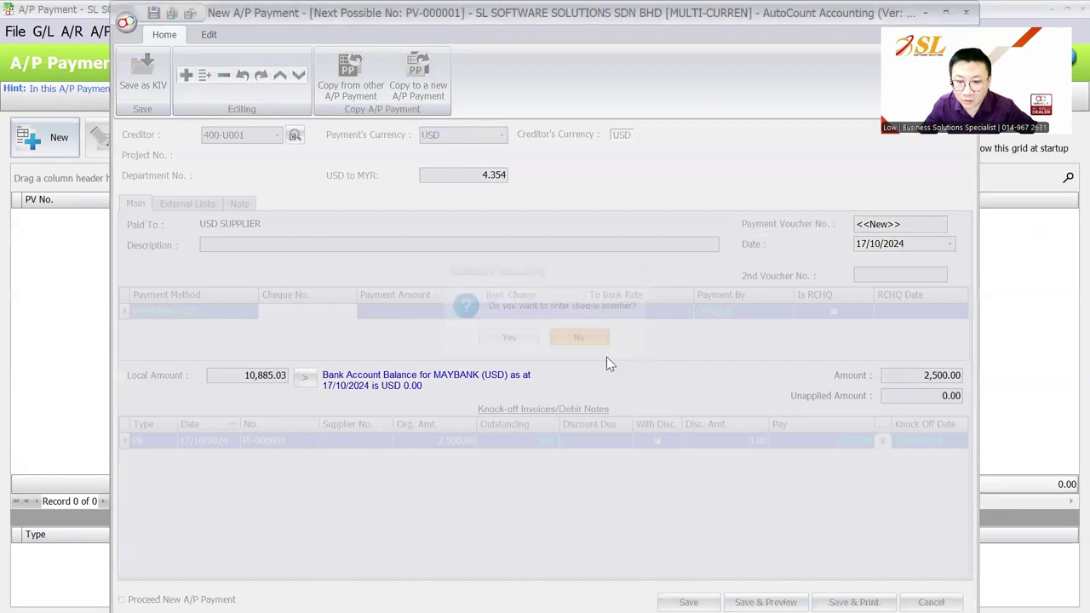
pyautogui.click(503, 403)
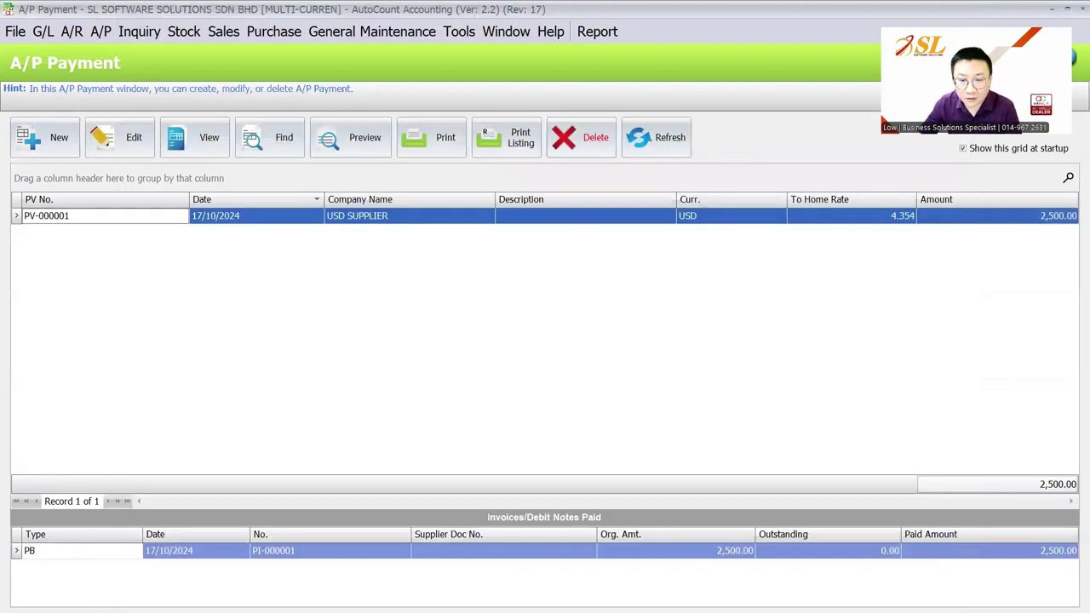
# Step: Switch to the slideshow's "How It Works?" slide
pyautogui.press('super')
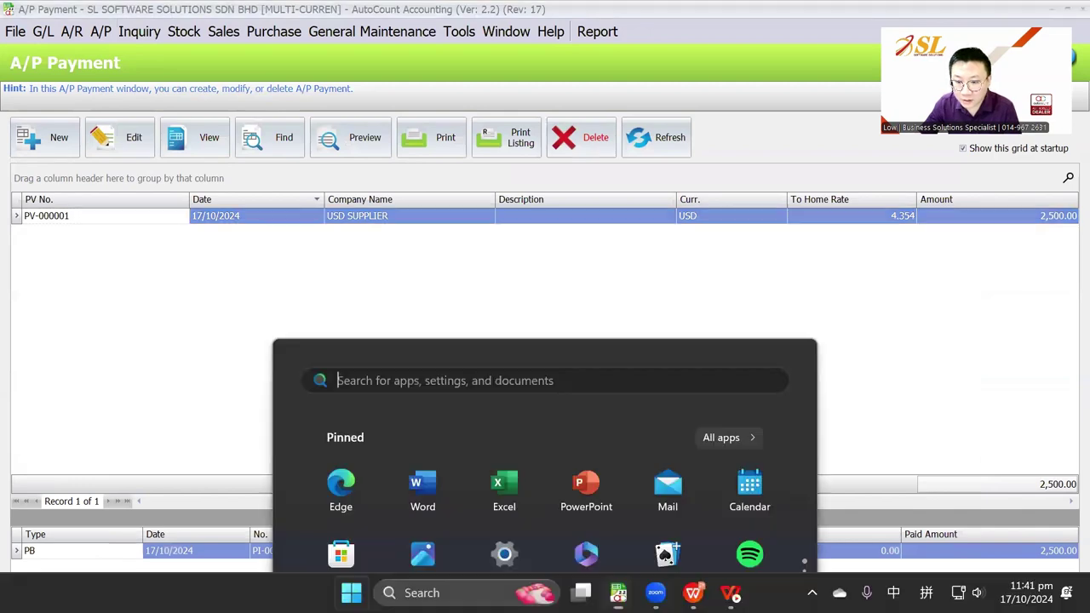
pyautogui.hotkey('alt', 'Tab')
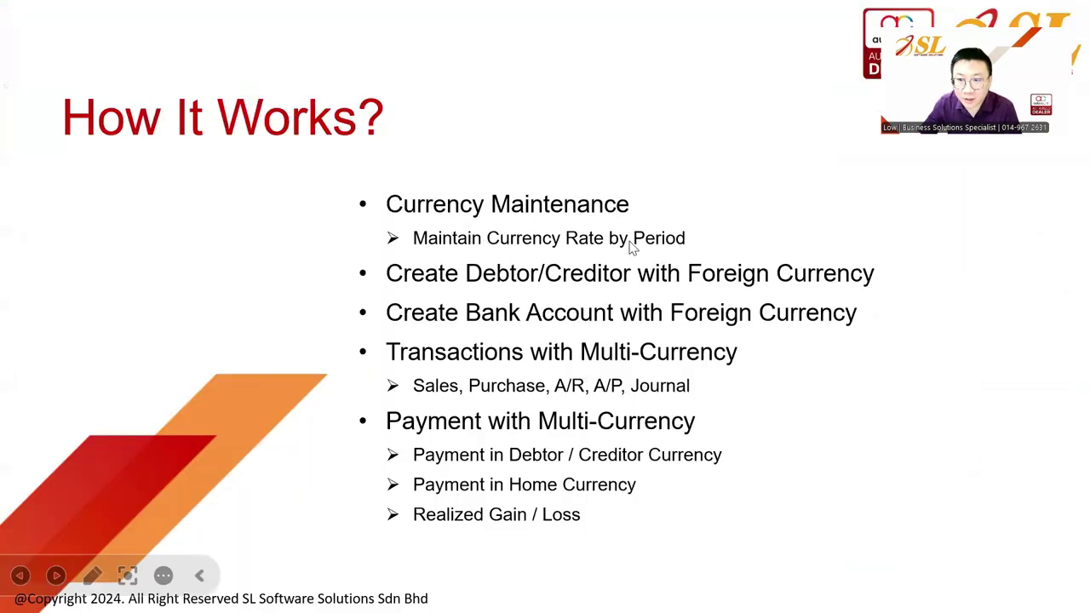
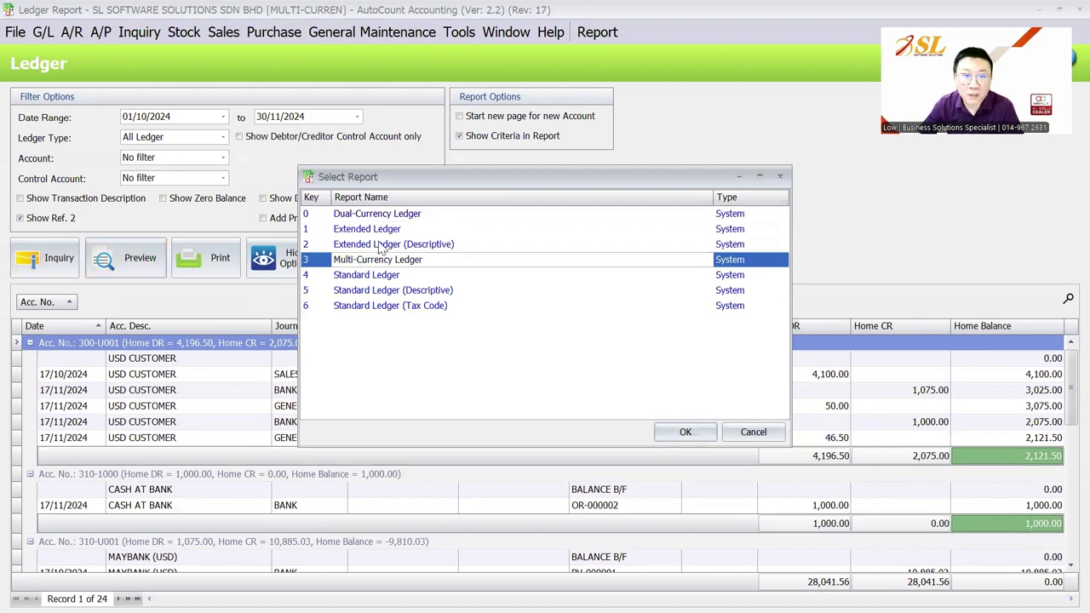
# Step: Preview the general ledger in the Dual-Currency Ledger format
pyautogui.click(395, 218)
pyautogui.click(380, 264)
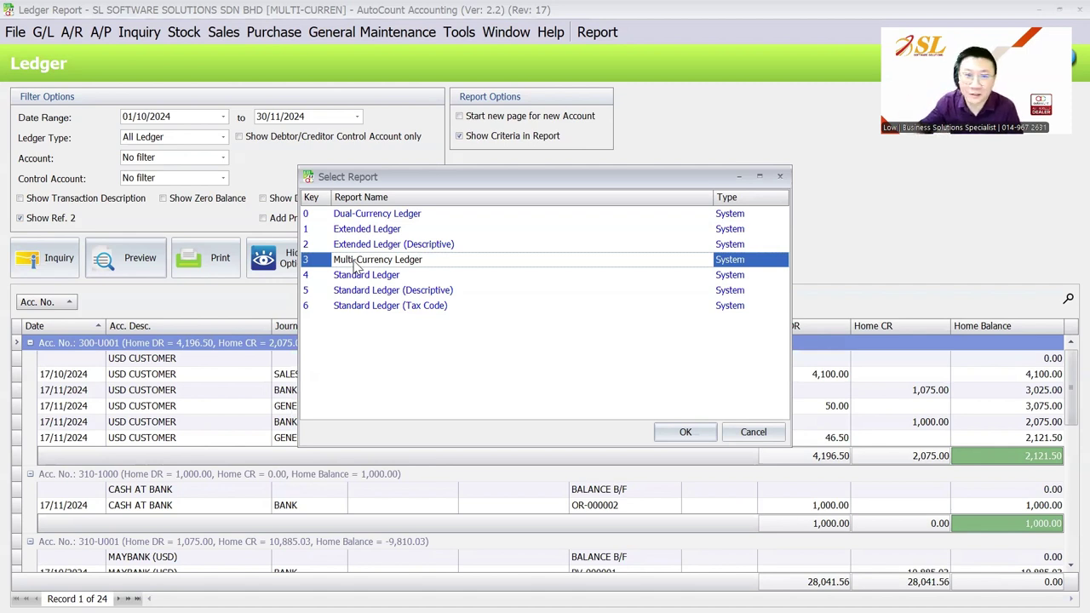
pyautogui.click(376, 217)
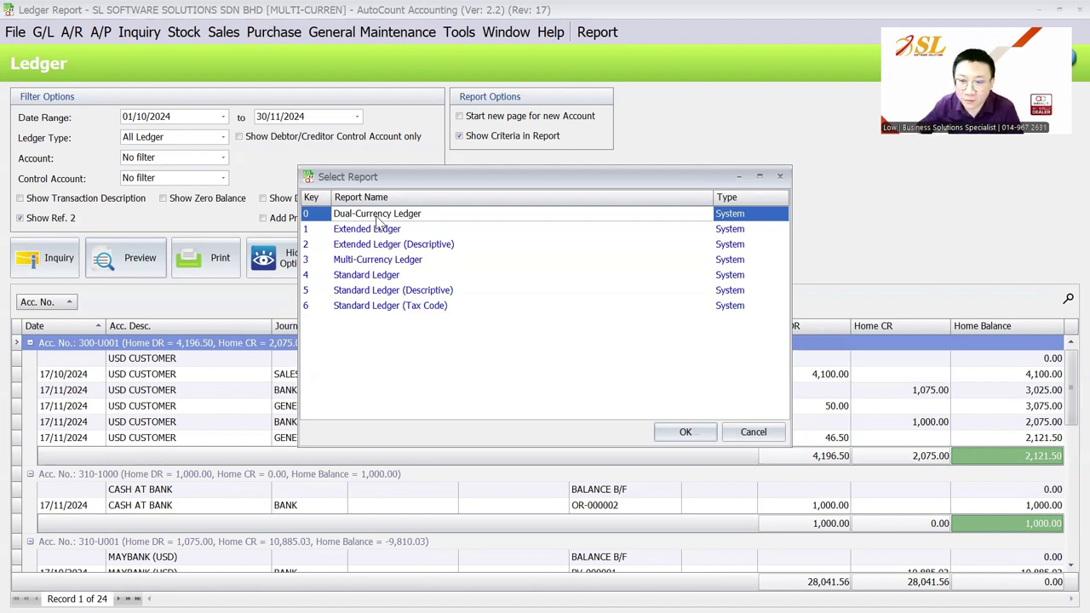
pyautogui.click(685, 432)
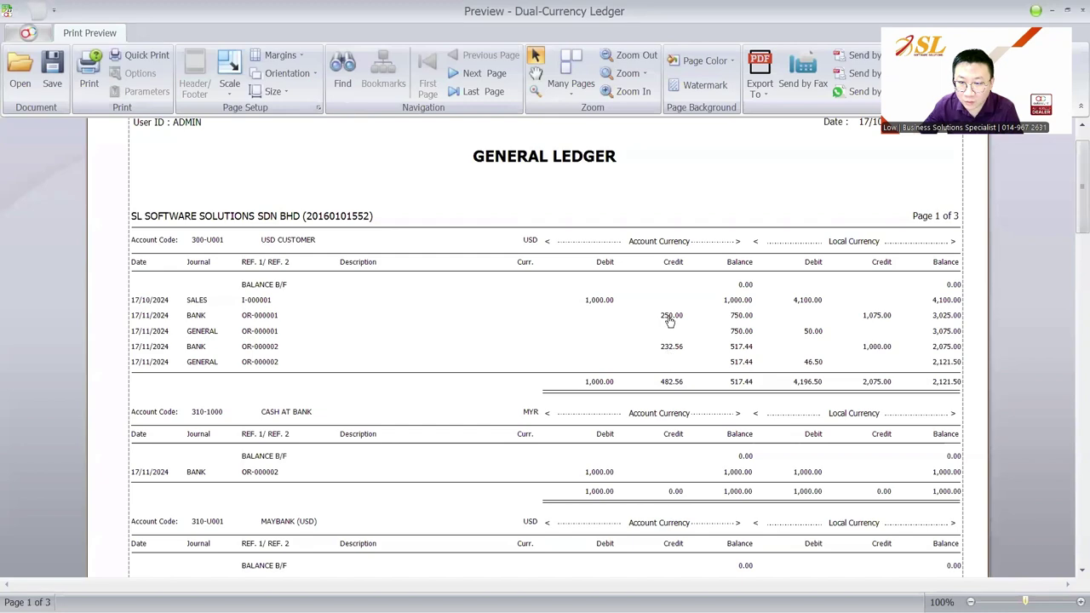
# Step: Close the dual-currency preview and preview the general ledger in the Multi-Currency Ledger format
pyautogui.press('Escape')
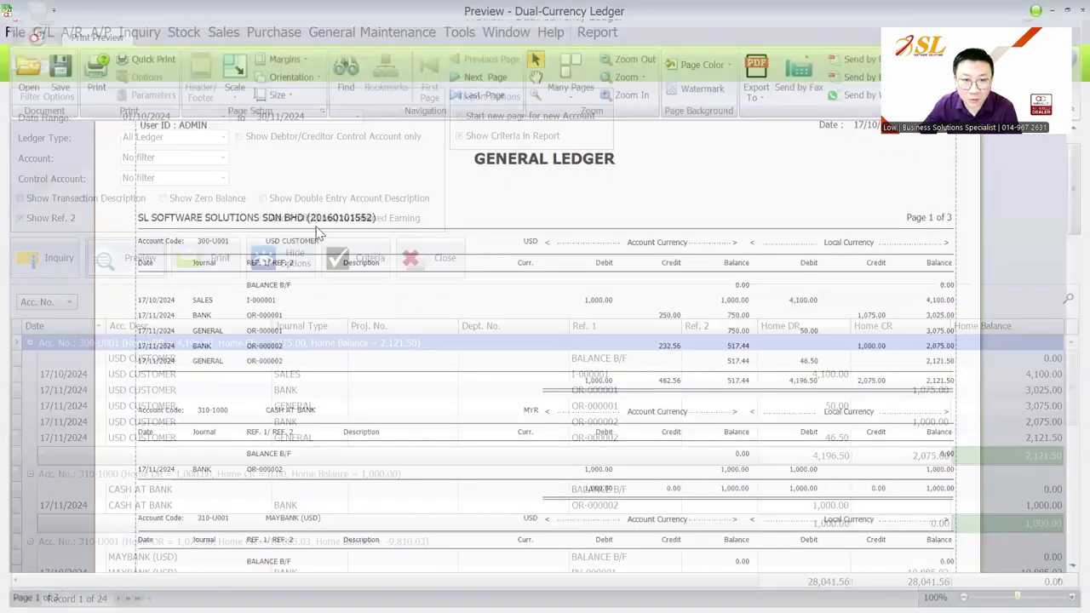
pyautogui.click(115, 255)
pyautogui.click(427, 264)
pyautogui.click(684, 431)
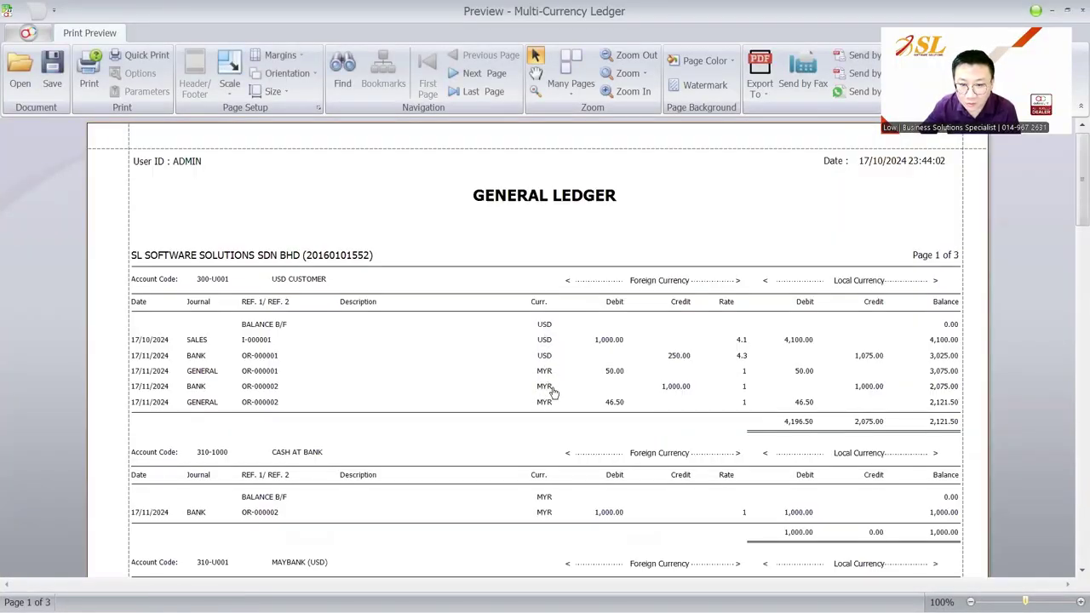
pyautogui.scroll(-1, 560, 416)
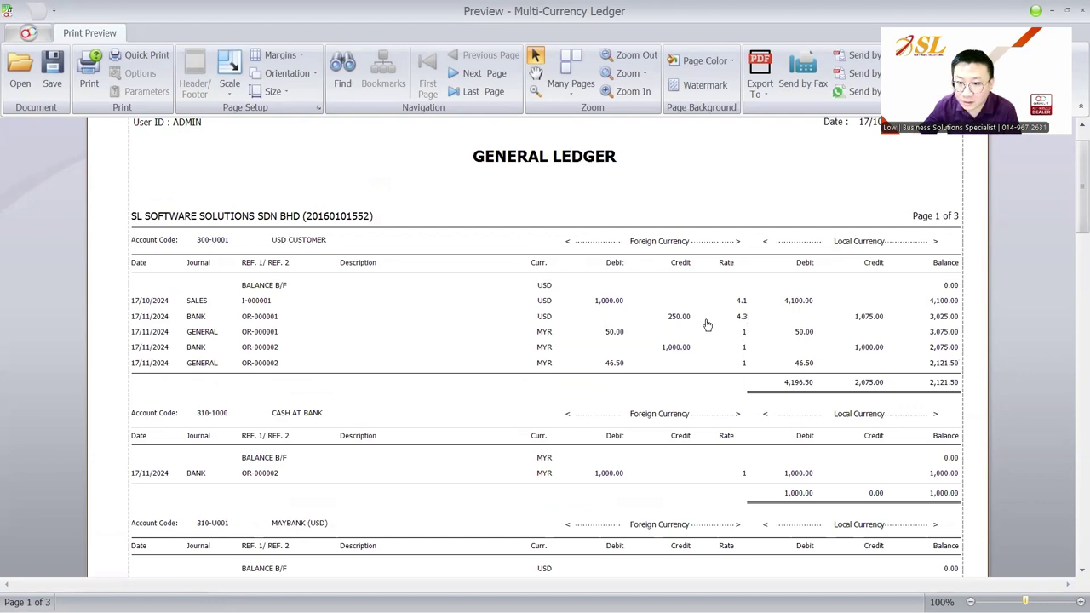
# Step: View receipt OR-000001 from its ledger entry, close it, and examine the Maybank (USD) and USD supplier ledger entries
pyautogui.doubleClick(679, 320)
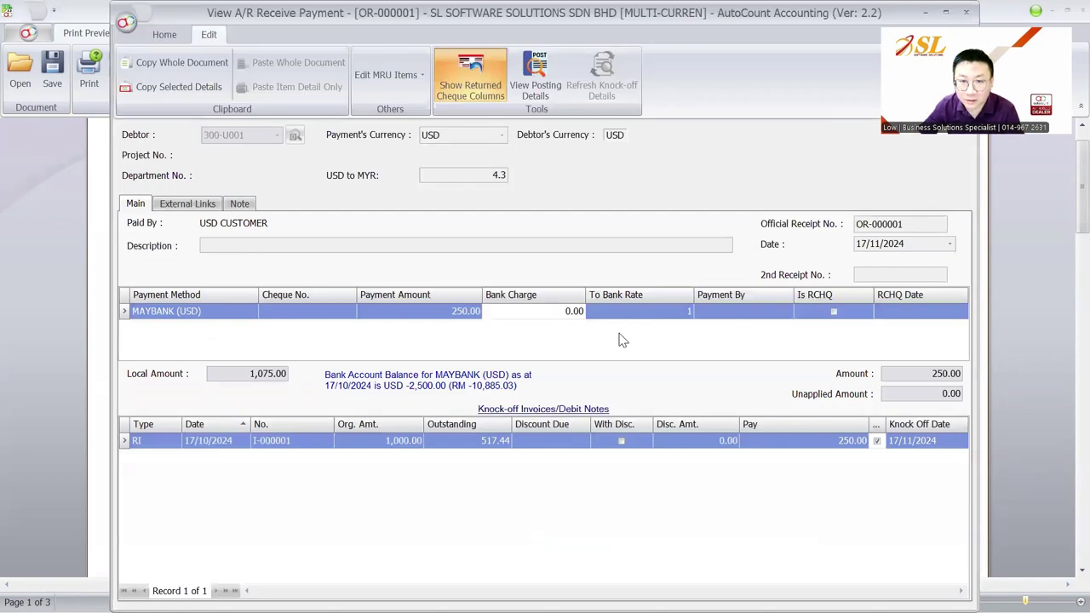
pyautogui.press('Escape')
pyautogui.scroll(-3, 644, 366)
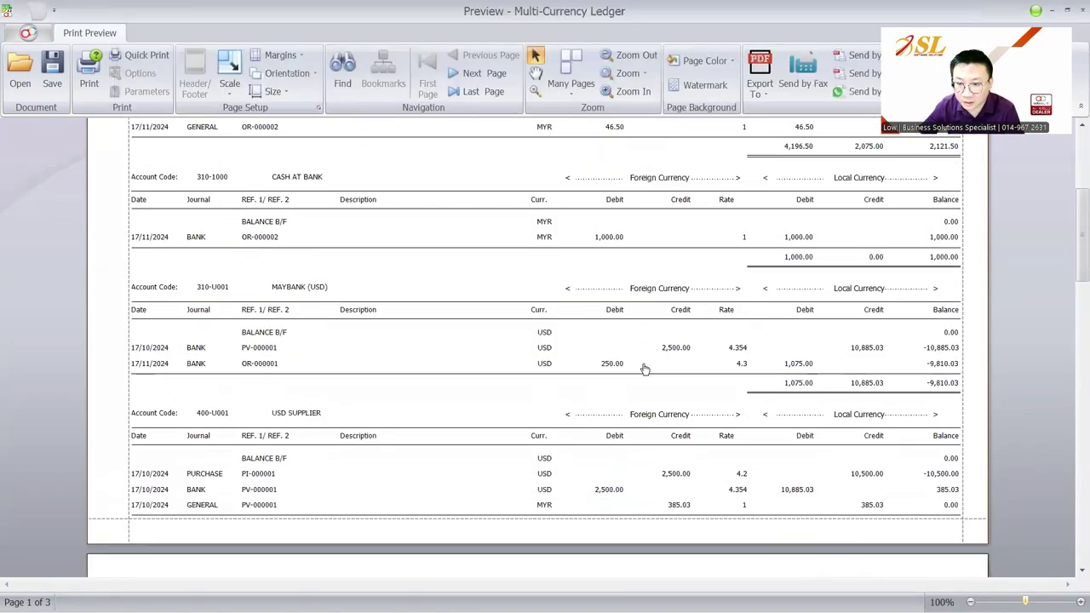
pyautogui.scroll(-1, 644, 369)
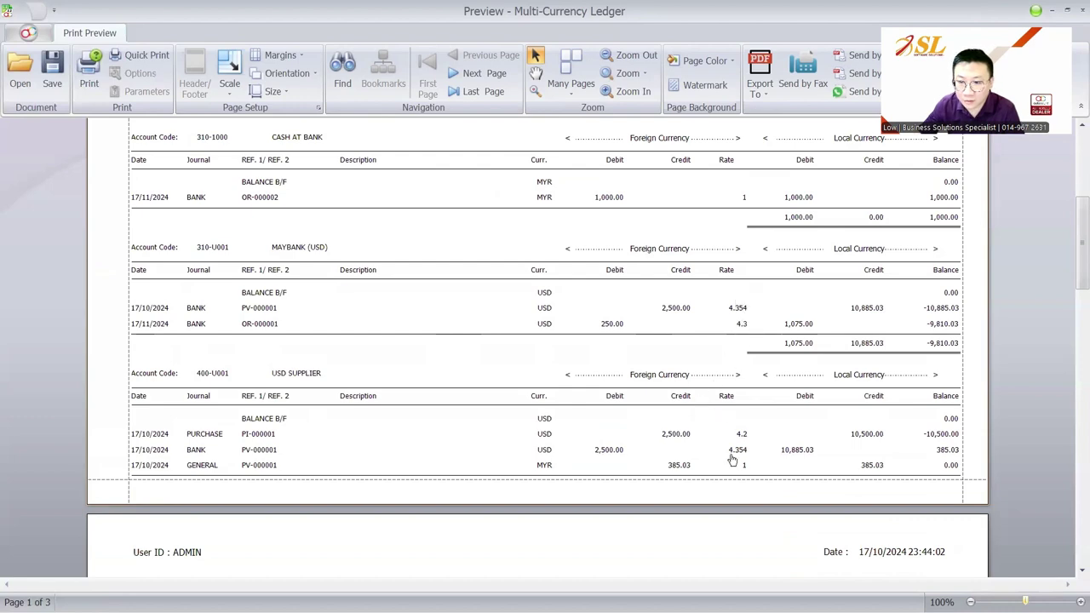
# Step: Close the multi-currency ledger preview and open the Debtor Aging Report
pyautogui.scroll(-5, 722, 443)
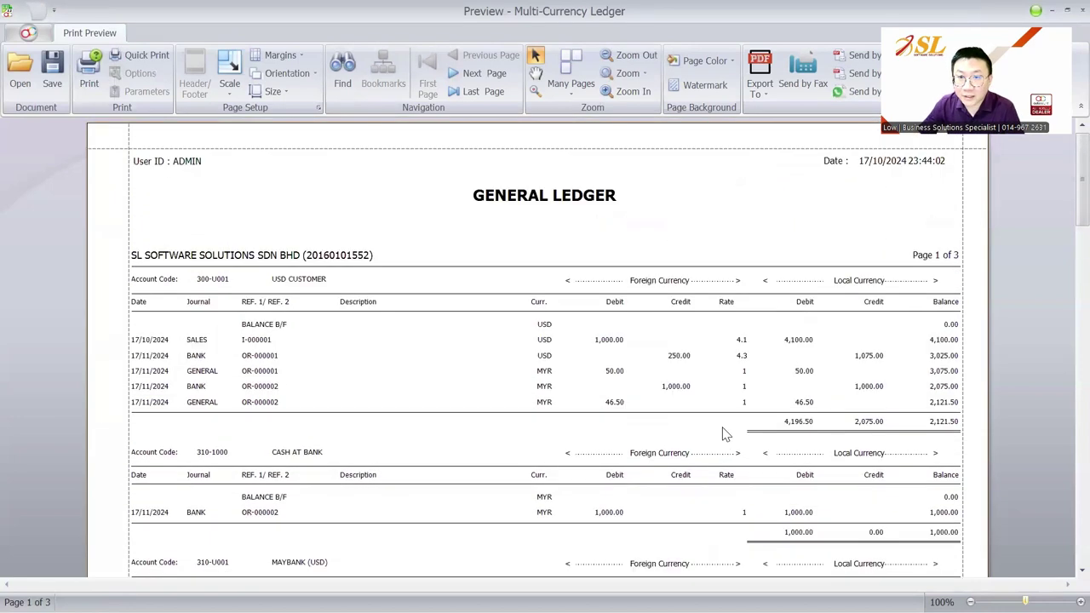
pyautogui.press('Escape')
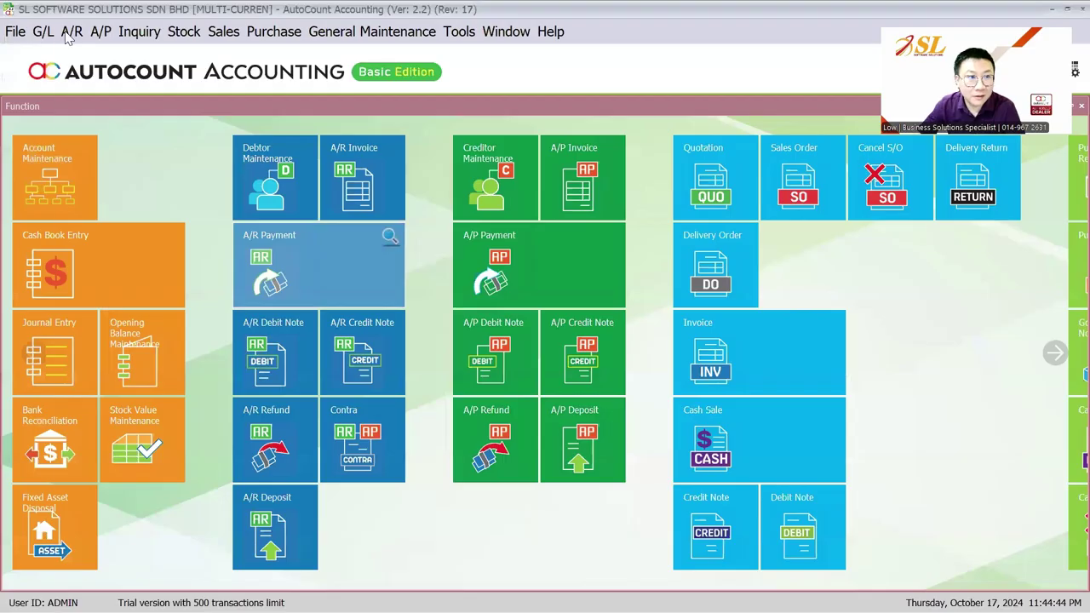
pyautogui.click(71, 32)
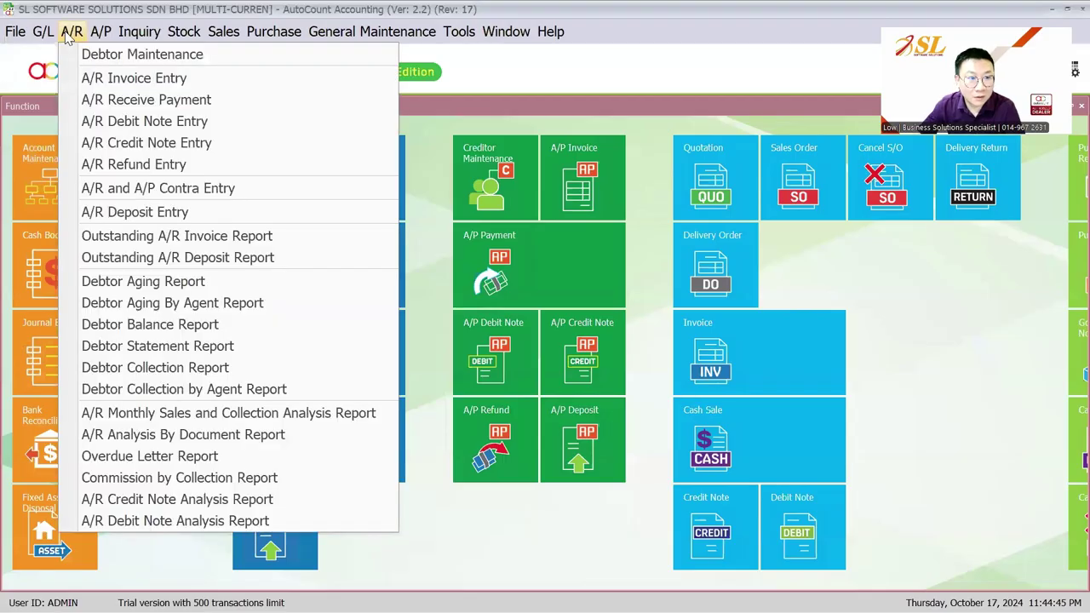
pyautogui.click(167, 280)
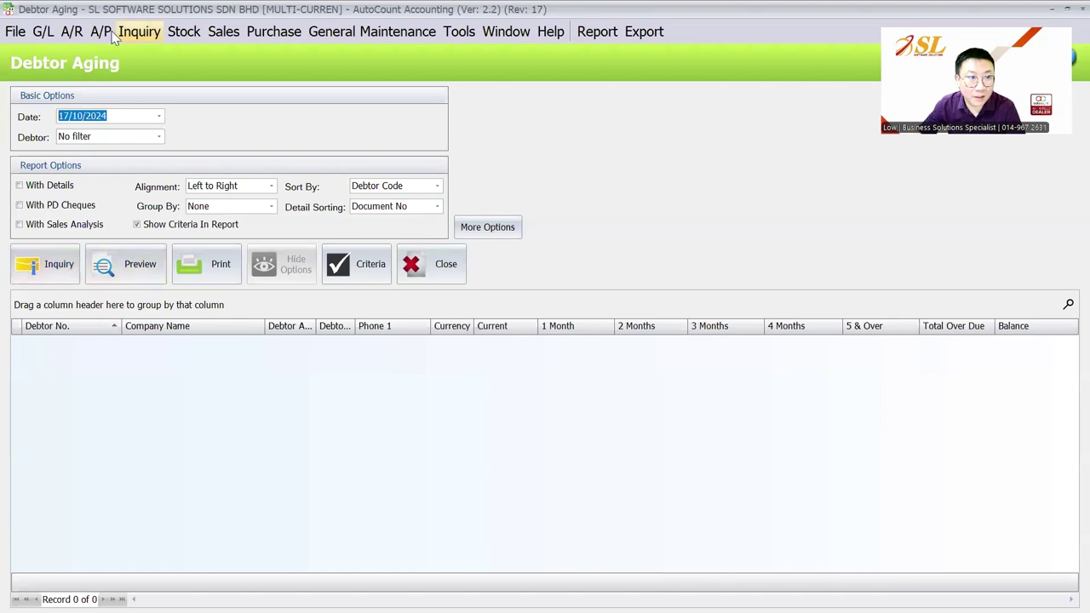
# Step: Start a new A/R invoice for CUSTOMER A (300-C001) and add a detail line
pyautogui.click(71, 31)
pyautogui.click(95, 79)
pyautogui.click(53, 138)
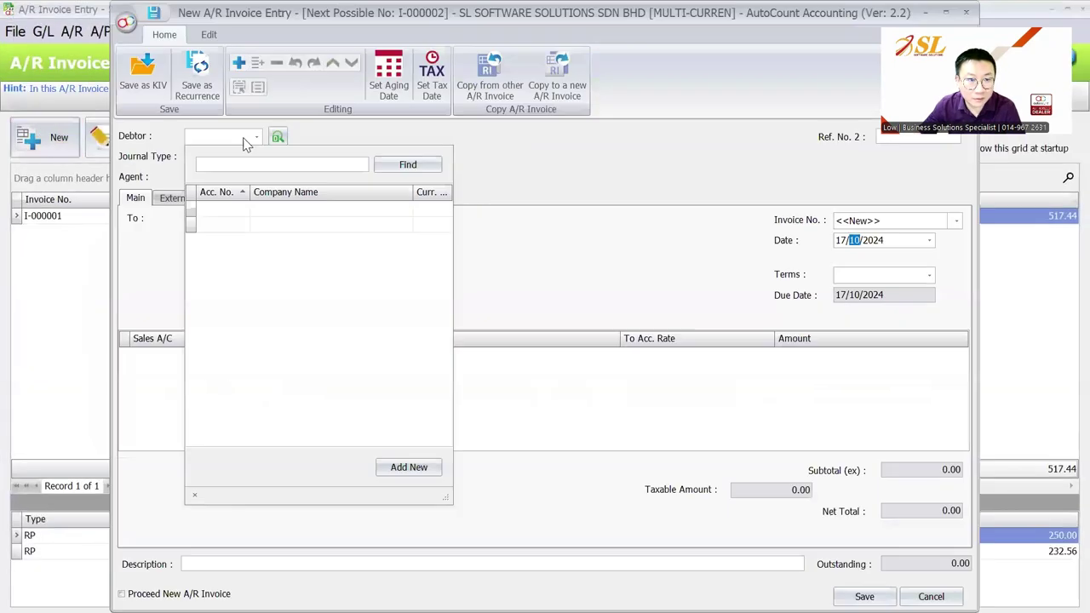
pyautogui.click(243, 206)
pyautogui.rightClick(254, 397)
pyautogui.click(277, 410)
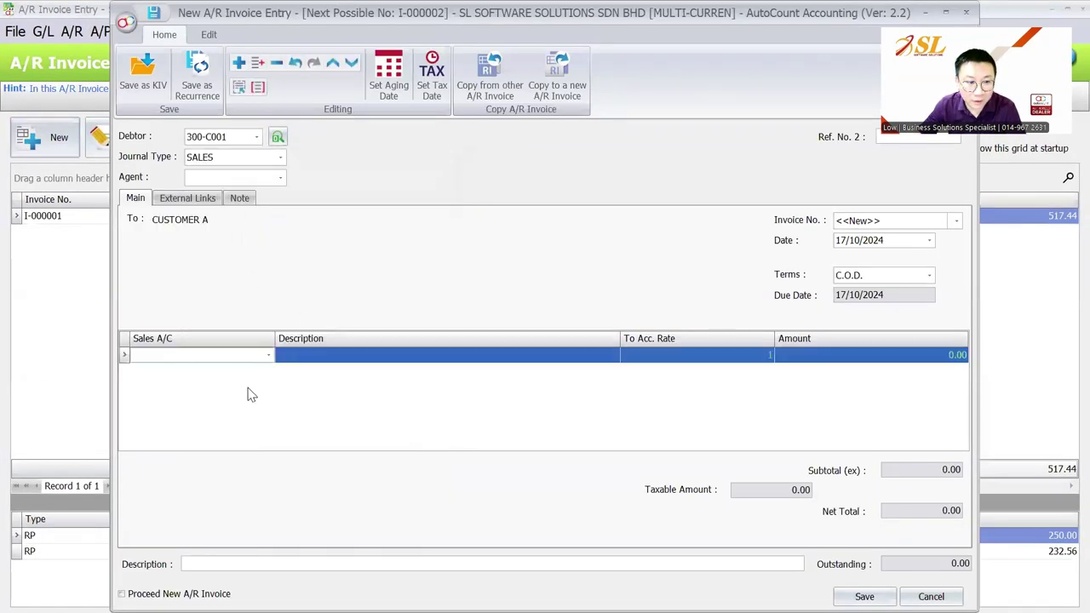
# Step: Assign the invoice line to the SALES account (500-0000) with an amount of 5,200.00 and save the invoice
pyautogui.write('SALE')
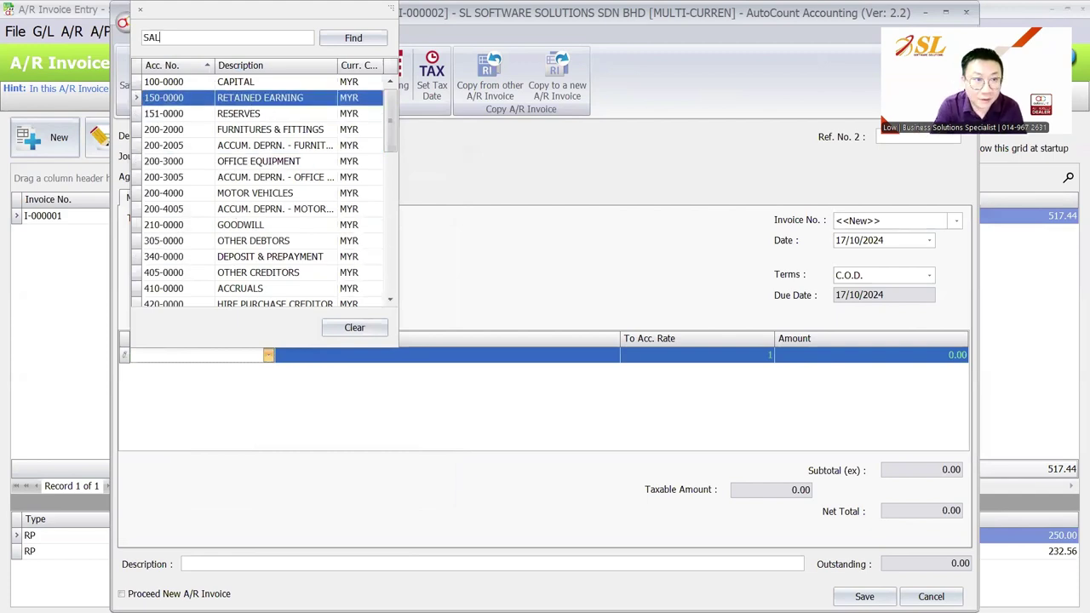
pyautogui.doubleClick(245, 97)
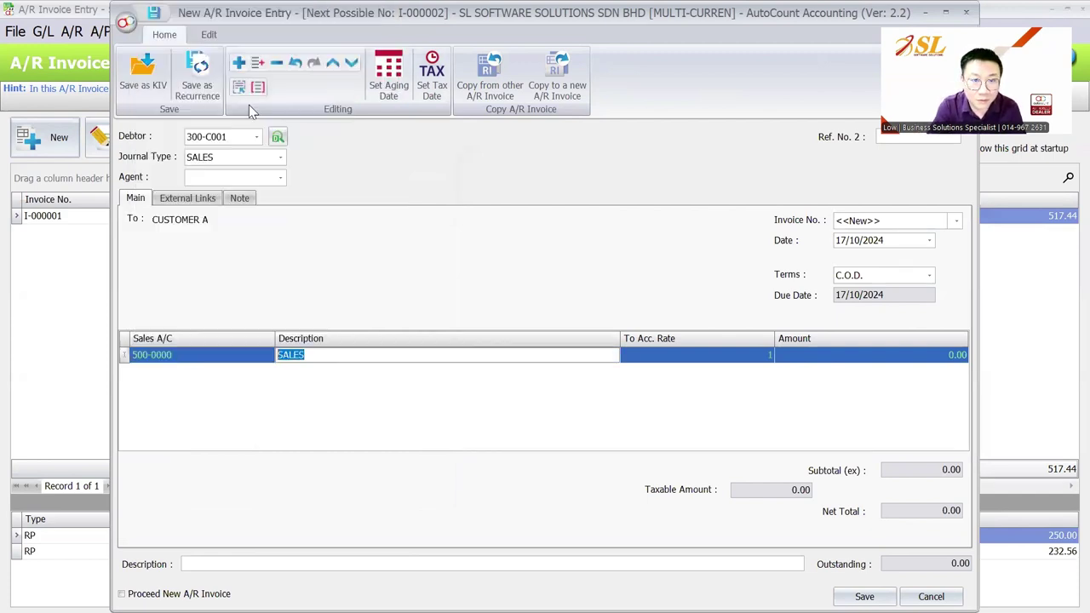
pyautogui.click(834, 357)
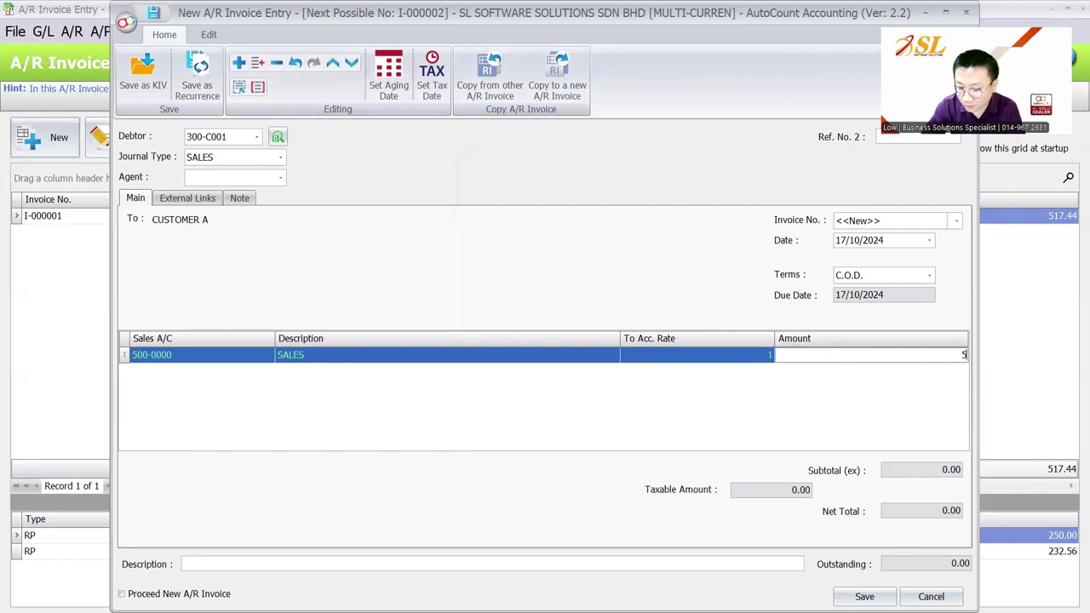
pyautogui.click(864, 596)
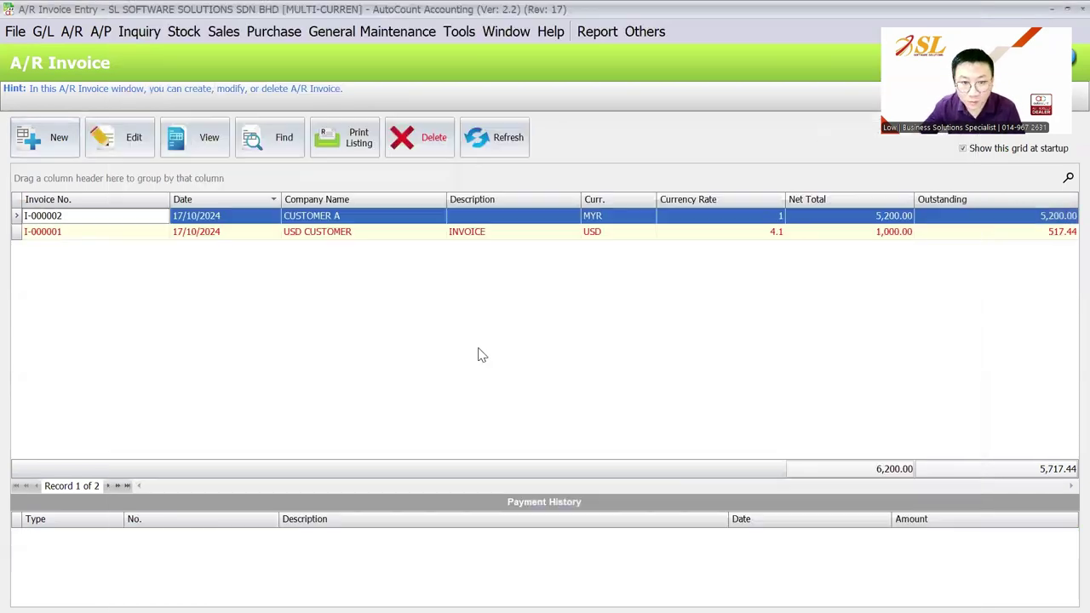
# Step: Run the Debtor Aging inquiry as at 17/10/2024 and compare the current amounts of CUSTOMER A and USD CUSTOMER
pyautogui.click(72, 31)
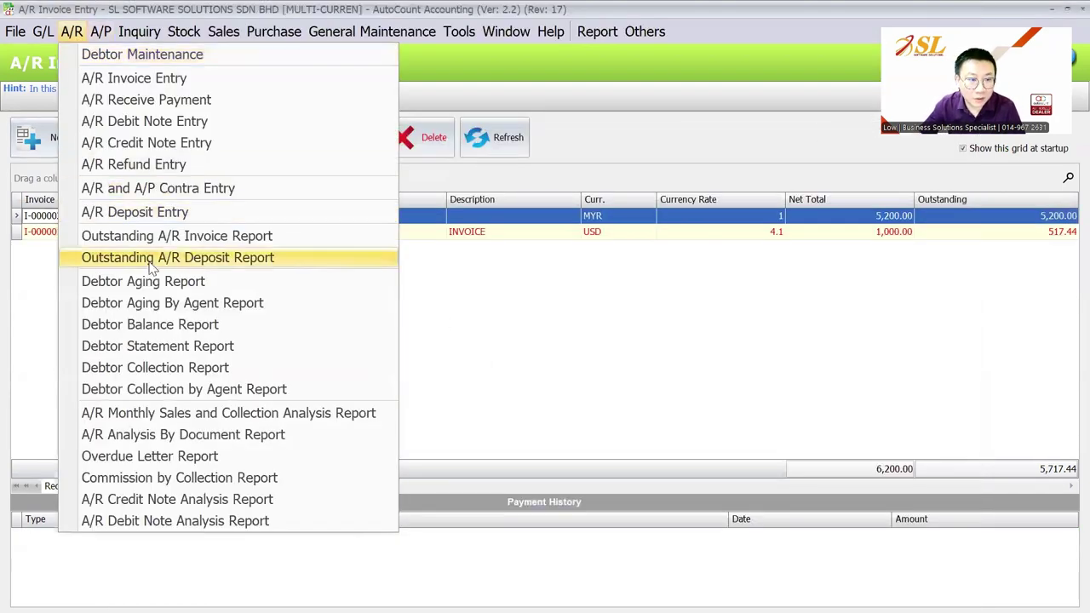
pyautogui.click(157, 282)
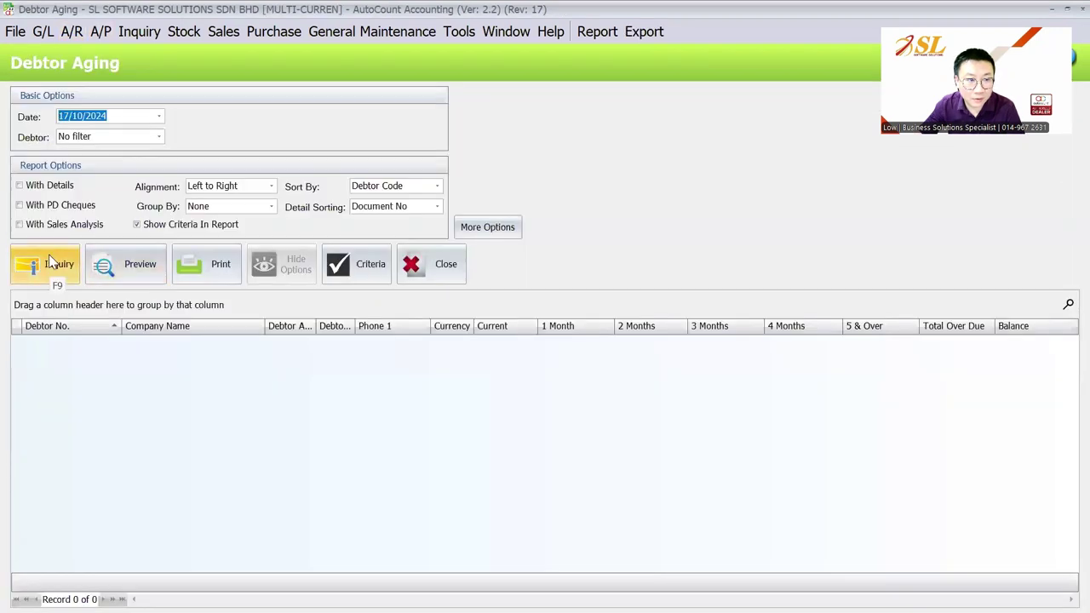
pyautogui.click(49, 265)
pyautogui.click(507, 359)
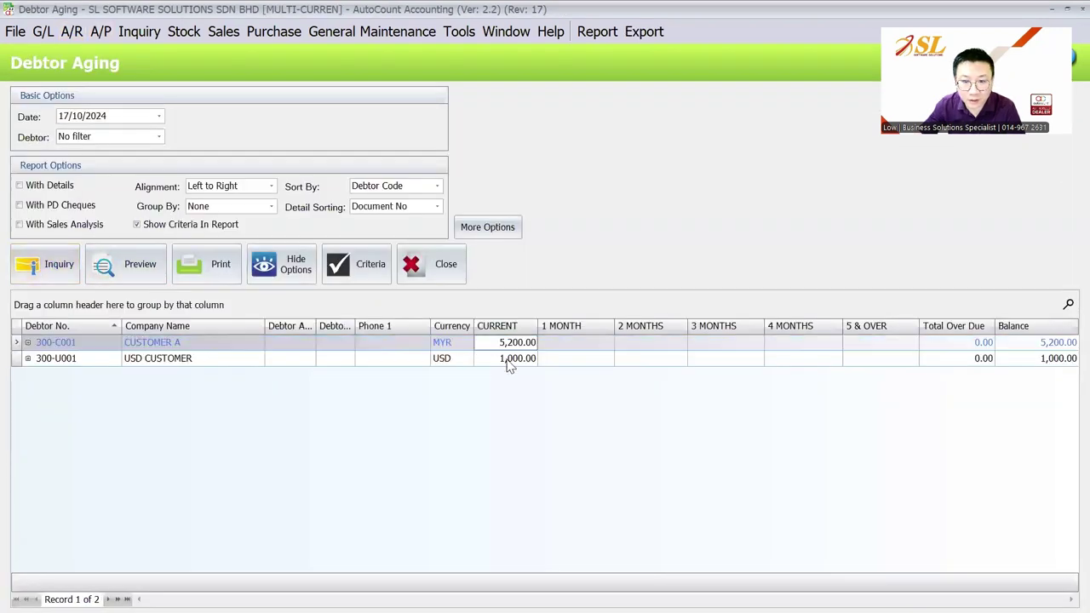
pyautogui.click(512, 342)
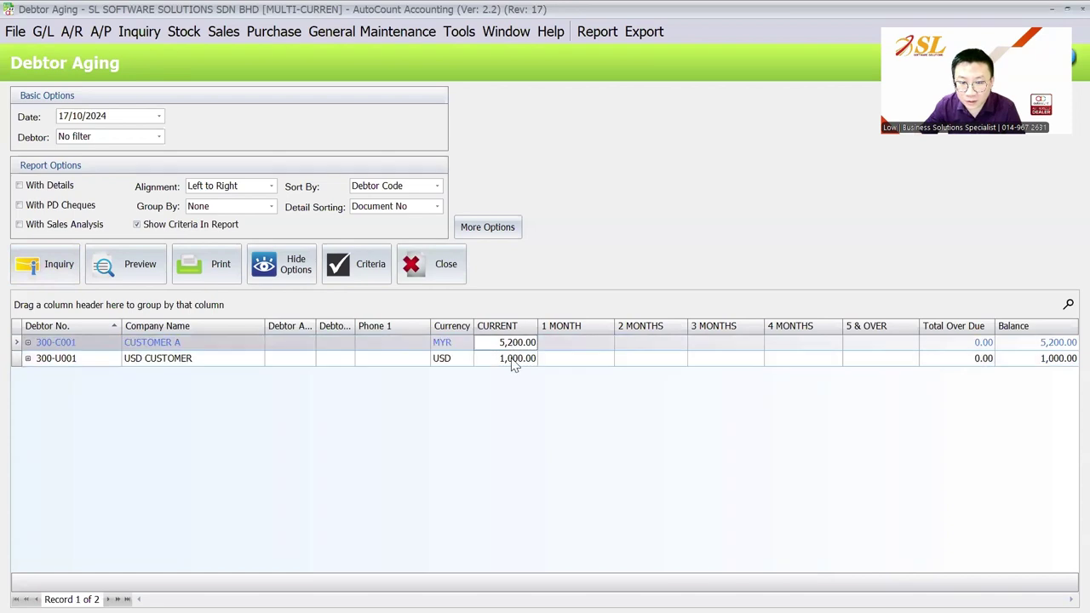
pyautogui.click(513, 359)
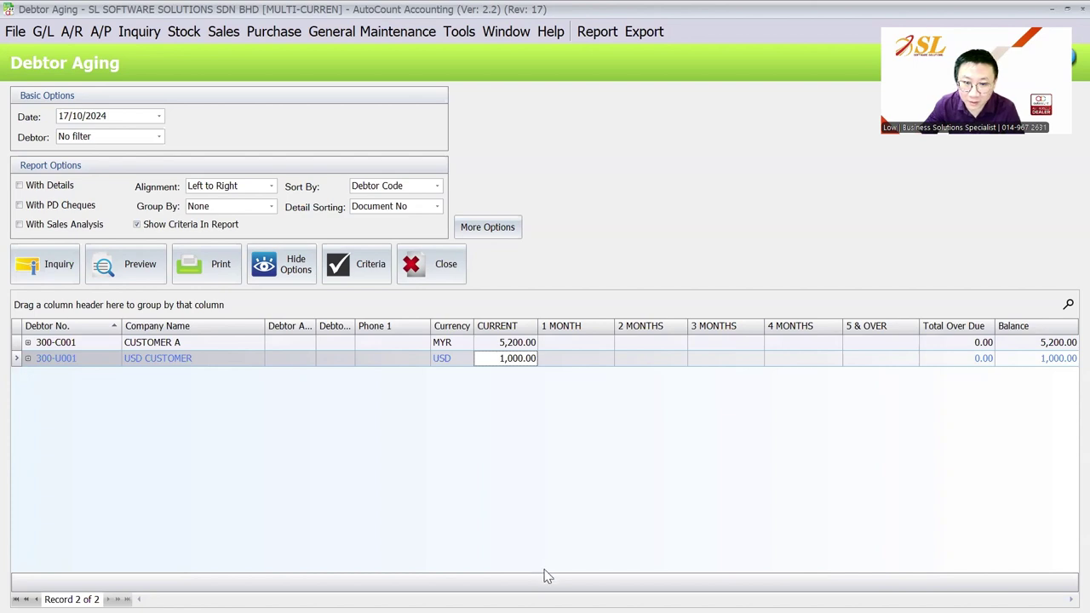
# Step: Enable Show Local Currency and Show in Debtor & Local Currency By Document for the aging report, and rerun the inquiry
pyautogui.click(495, 232)
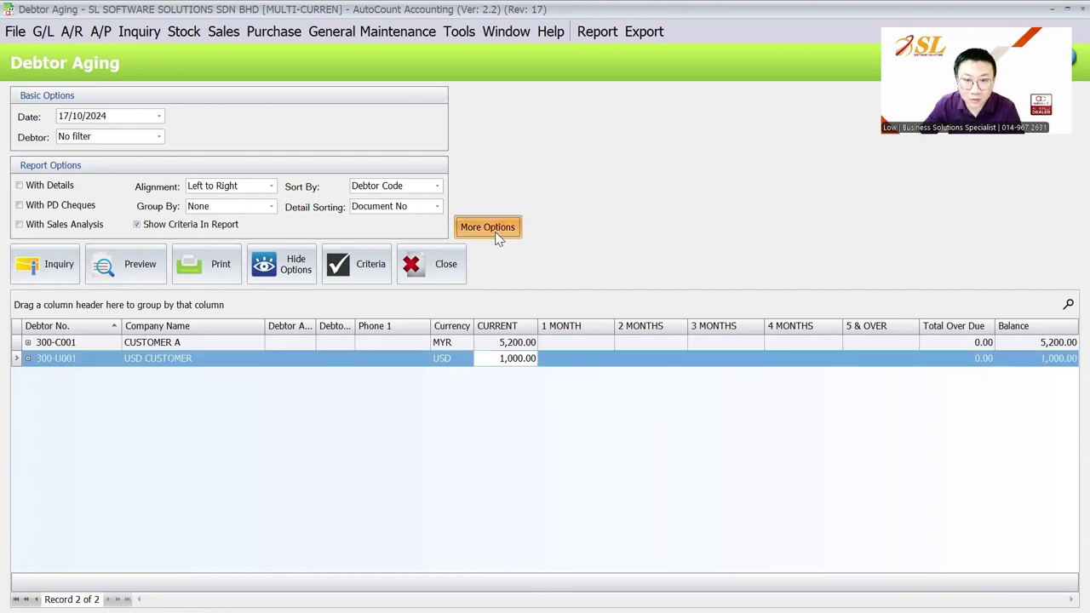
pyautogui.click(611, 310)
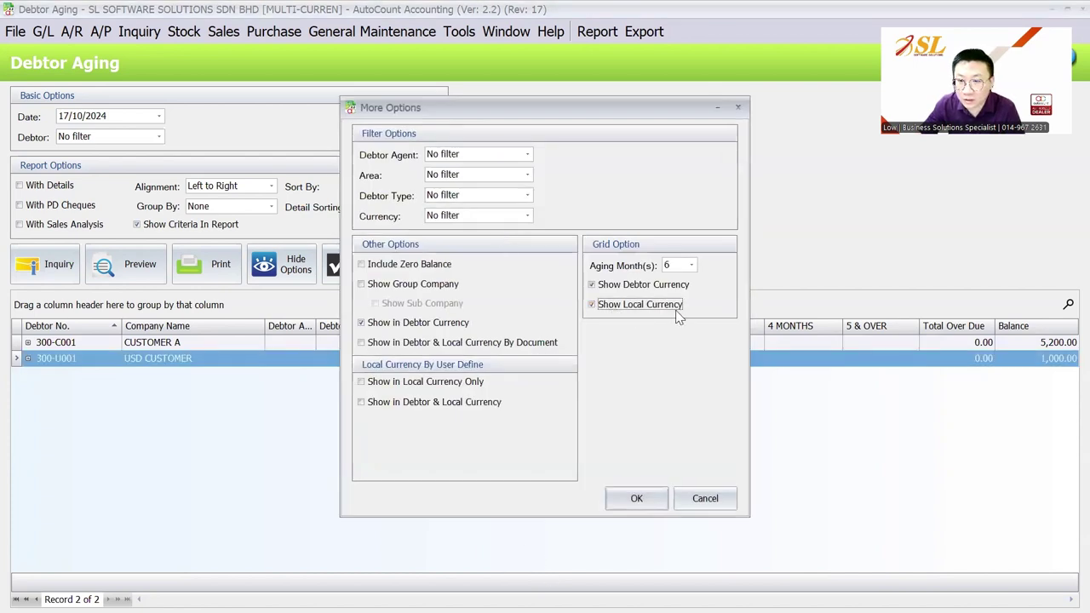
pyautogui.click(412, 344)
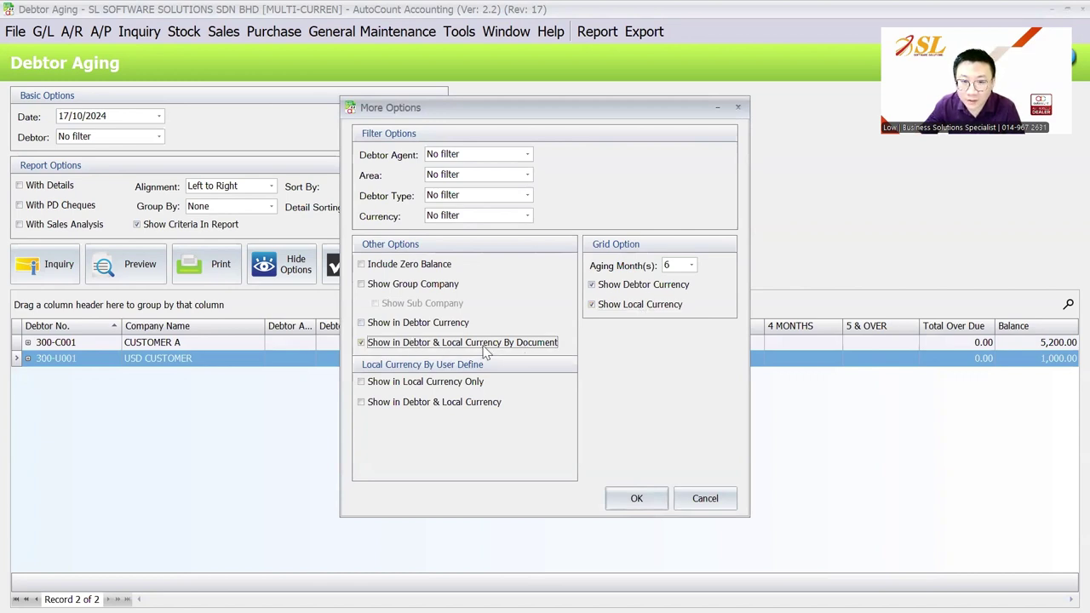
pyautogui.click(636, 498)
pyautogui.click(51, 265)
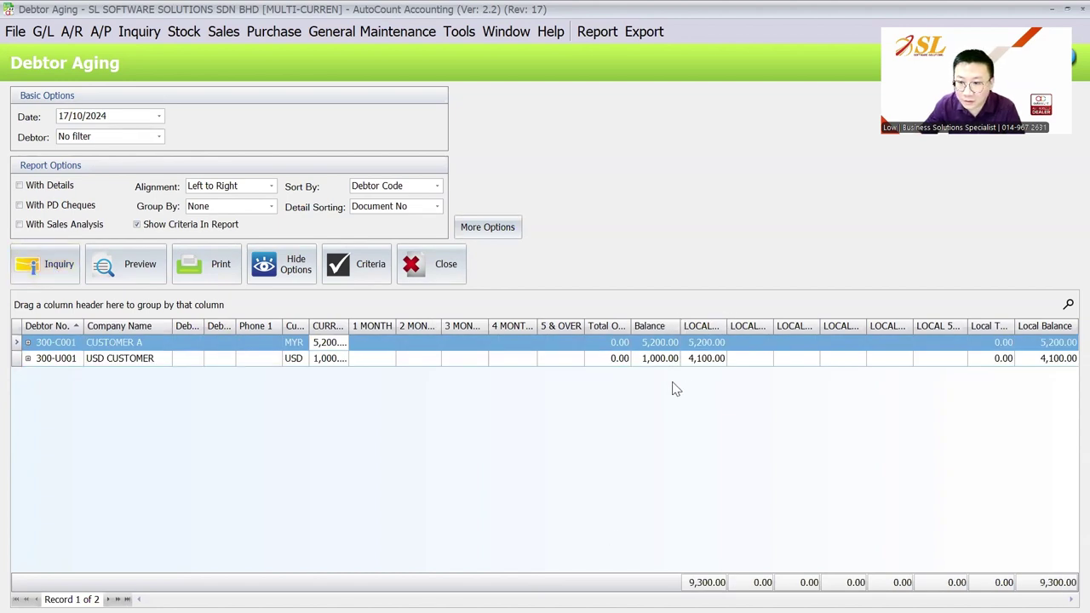
# Step: Preview the Multi Currency Debtor Aging Report - 6 Months, check the USD and MYR amounts, and close it
pyautogui.click(138, 262)
pyautogui.click(428, 264)
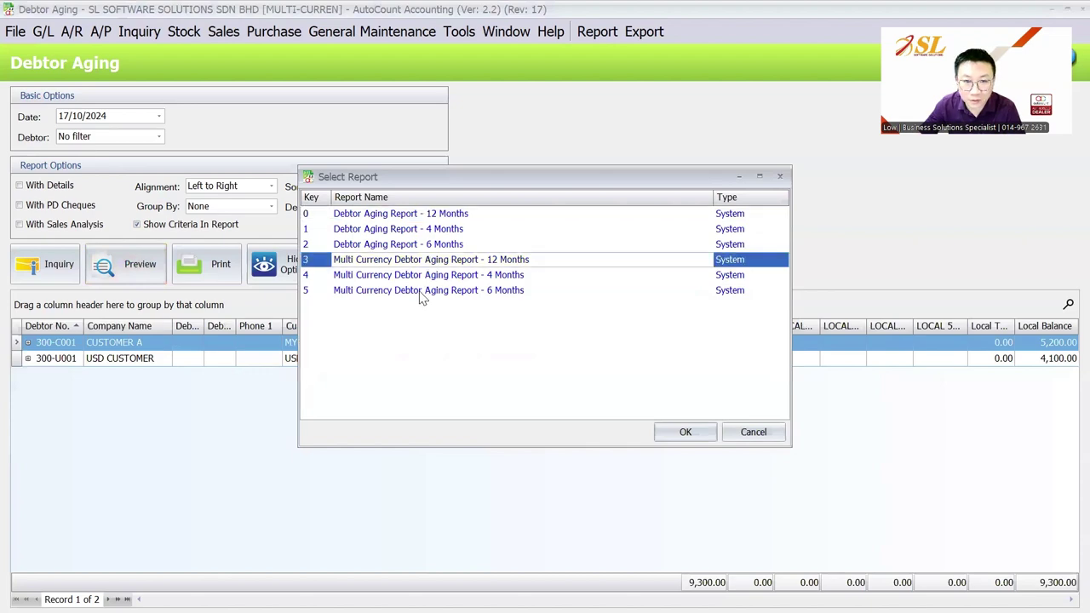
pyautogui.click(420, 293)
pyautogui.click(688, 434)
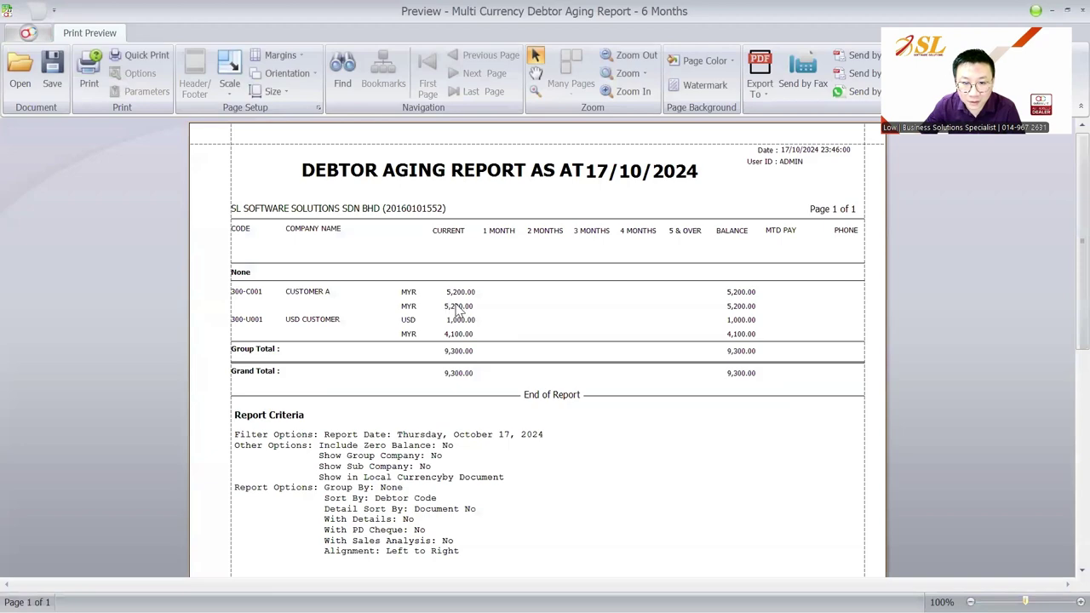
pyautogui.press('Escape')
# Step: Preview the standard Debtor Aging Report - 6 Months
pyautogui.click(130, 266)
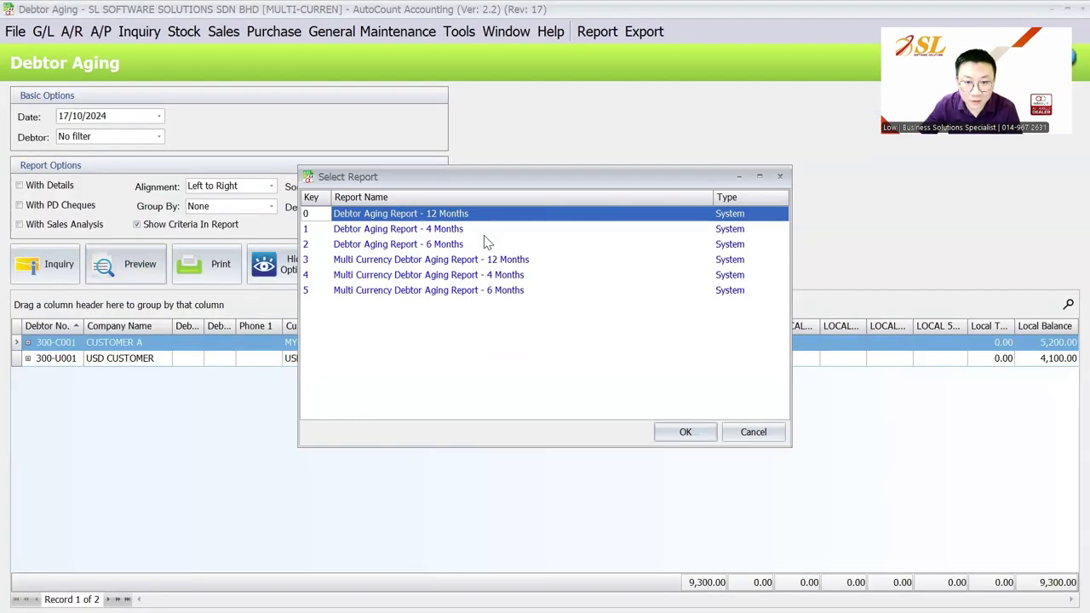
pyautogui.click(444, 243)
pyautogui.click(667, 430)
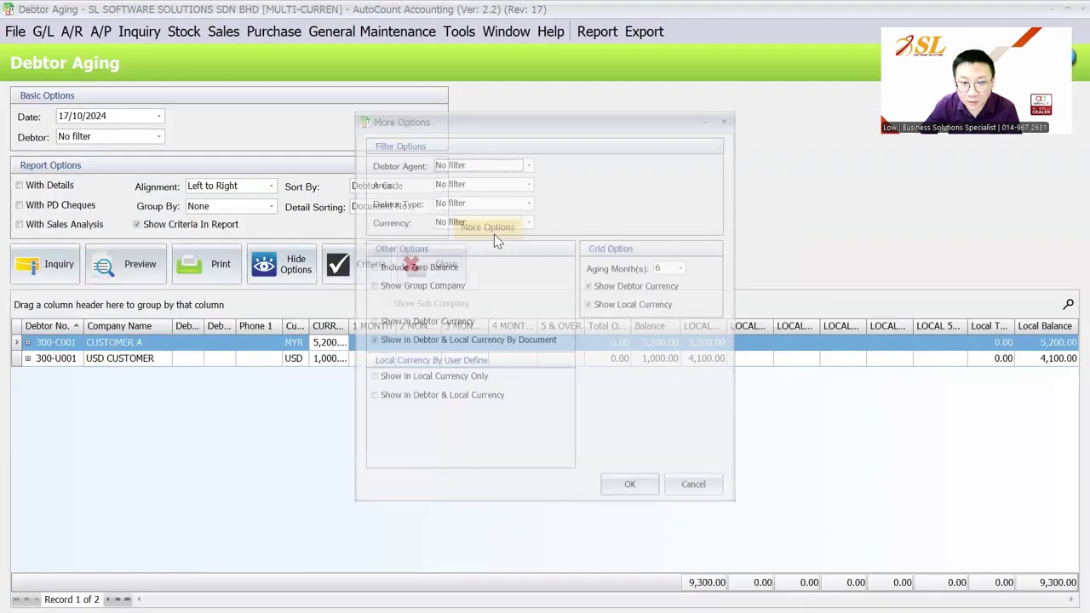
# Step: Switch the aging report to Show in Debtor Currency and rerun the inquiry
pyautogui.click(423, 324)
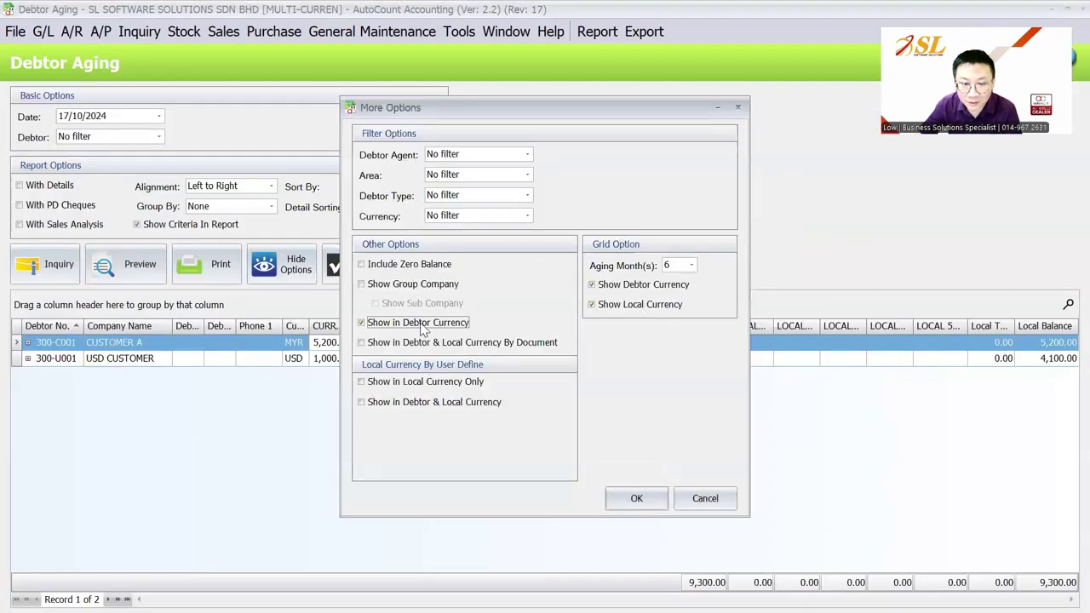
pyautogui.click(638, 498)
pyautogui.click(58, 276)
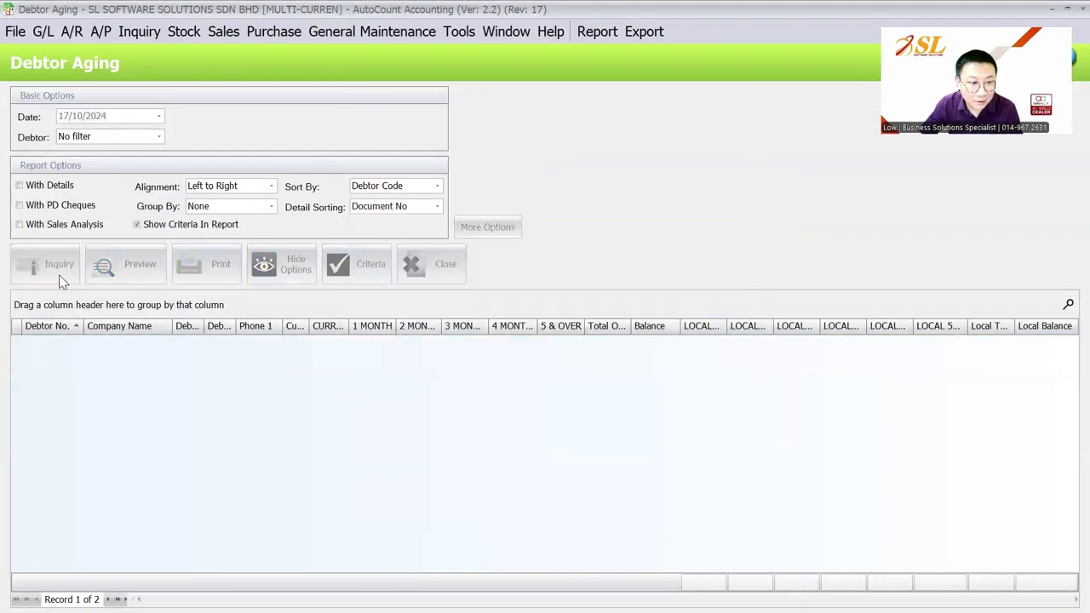
# Step: Preview the Debtor Aging Report - 6 Months in debtor currency and close the preview
pyautogui.click(125, 271)
pyautogui.click(423, 245)
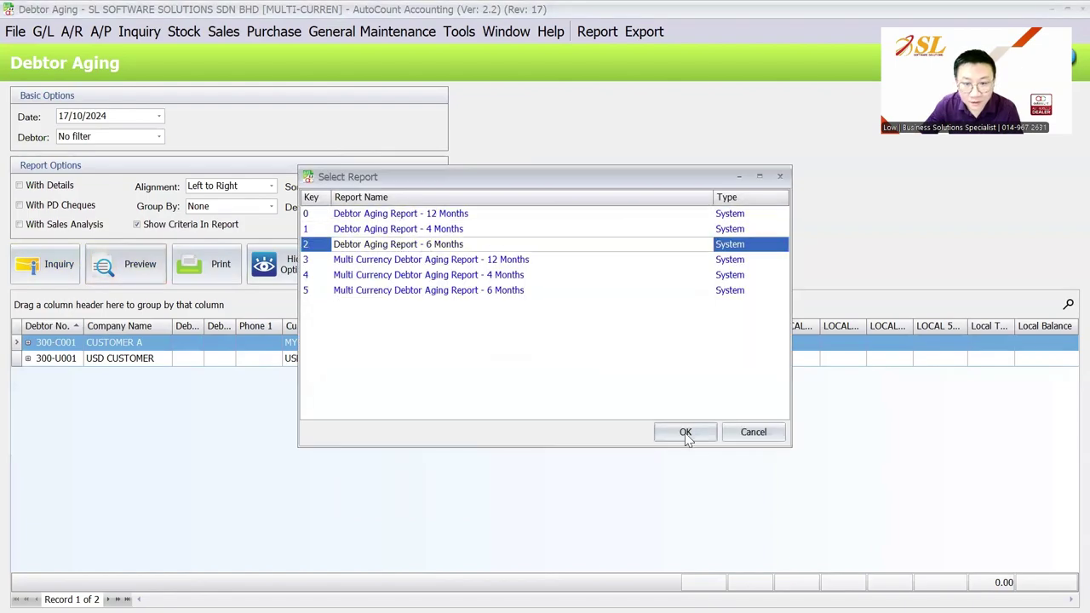
pyautogui.click(681, 428)
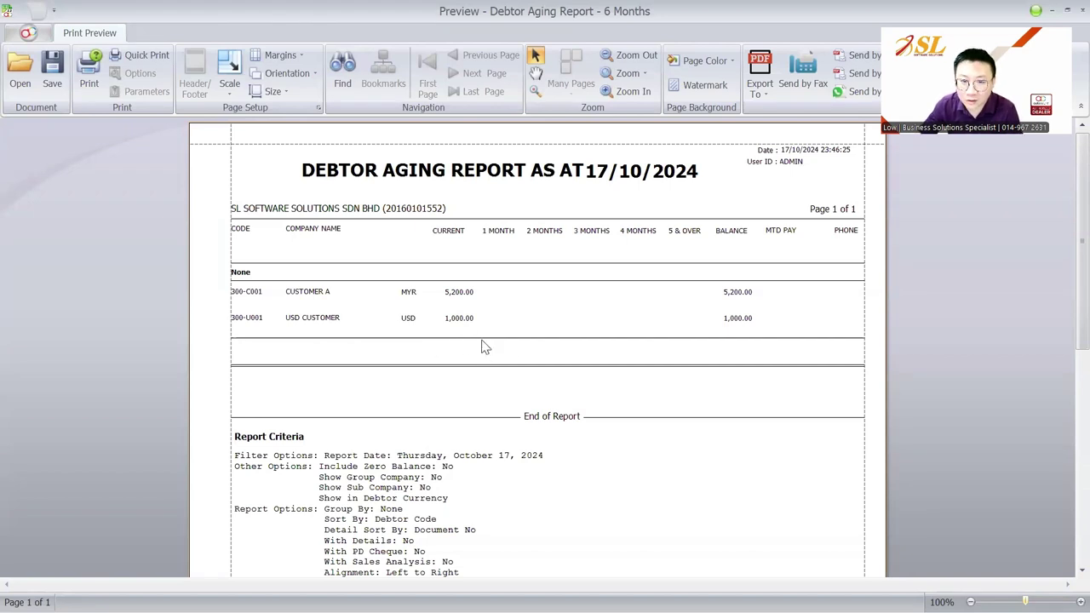
pyautogui.press('Escape')
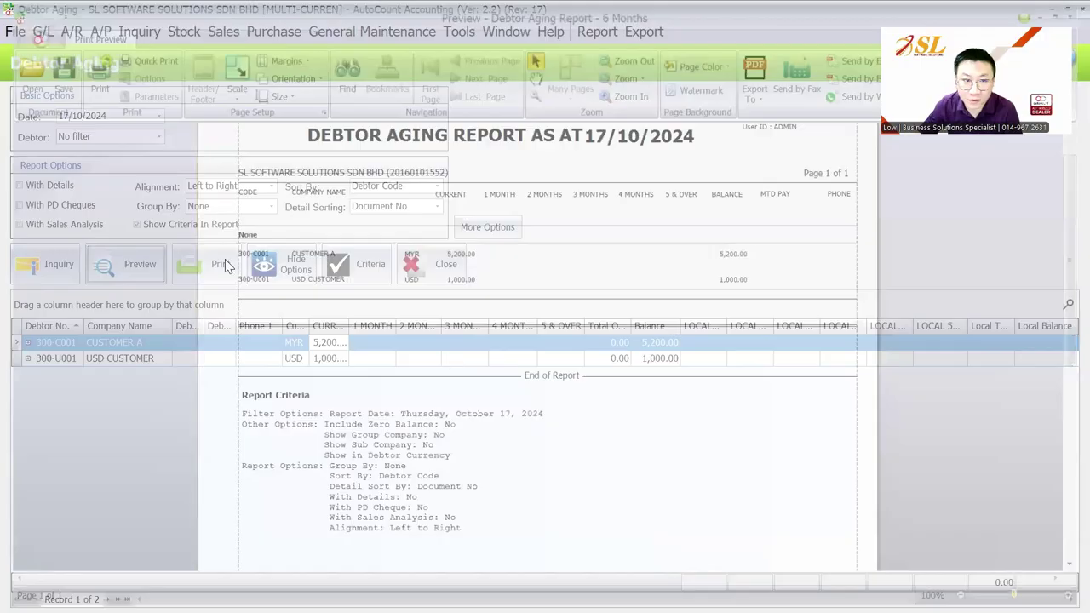
# Step: Preview the Multi Currency Debtor Aging Report - 6 Months in debtor currency and close the preview
pyautogui.click(413, 293)
pyautogui.click(669, 431)
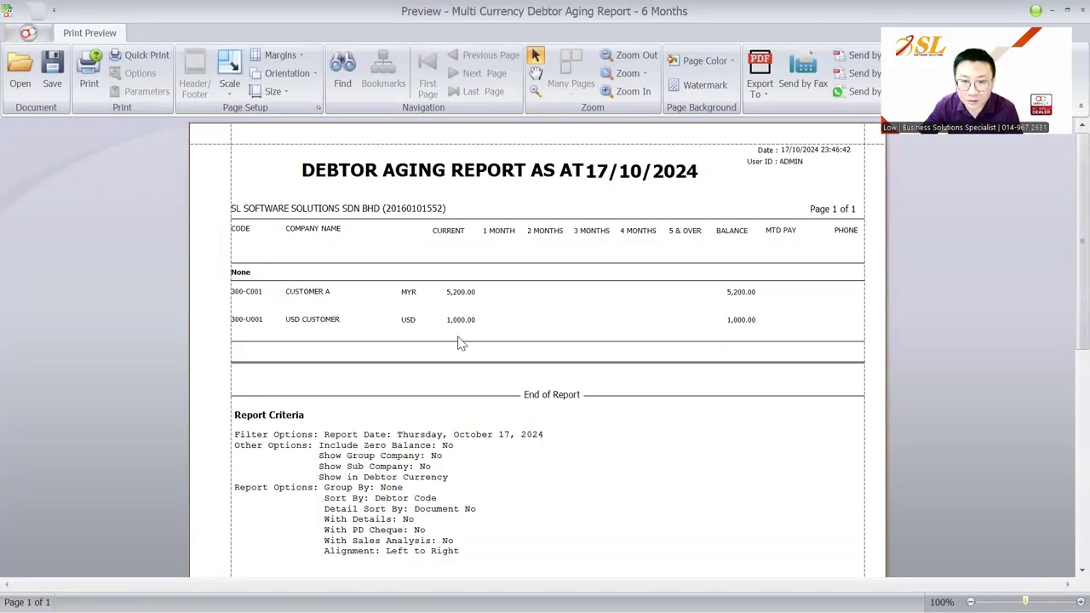
pyautogui.press('Escape')
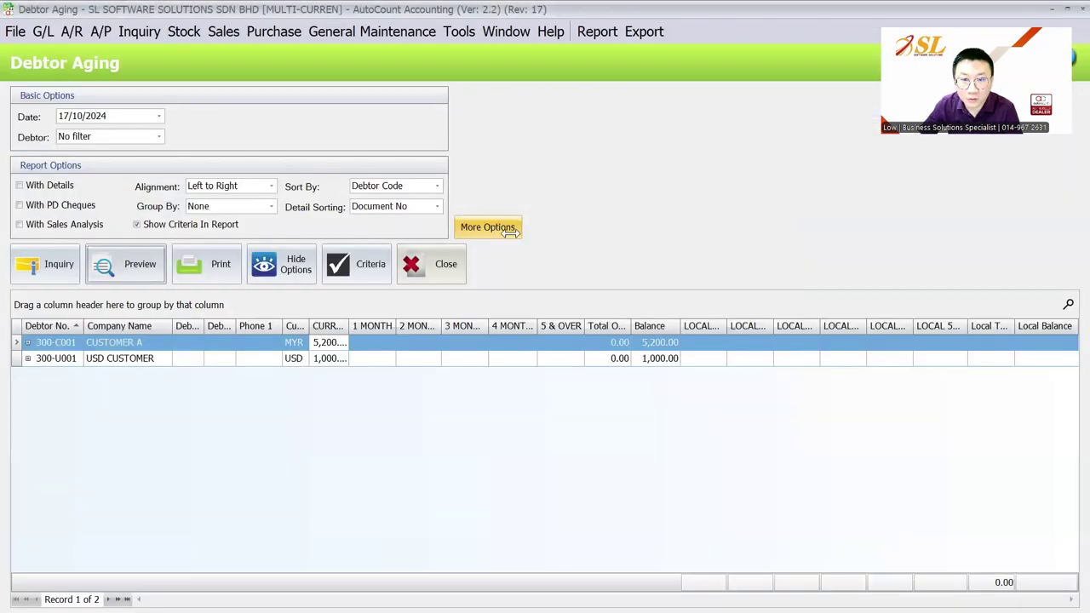
# Step: Set the aging report to Show in Debtor & Local Currency with a user-defined USD rate of 4.6
pyautogui.click(511, 232)
pyautogui.click(441, 342)
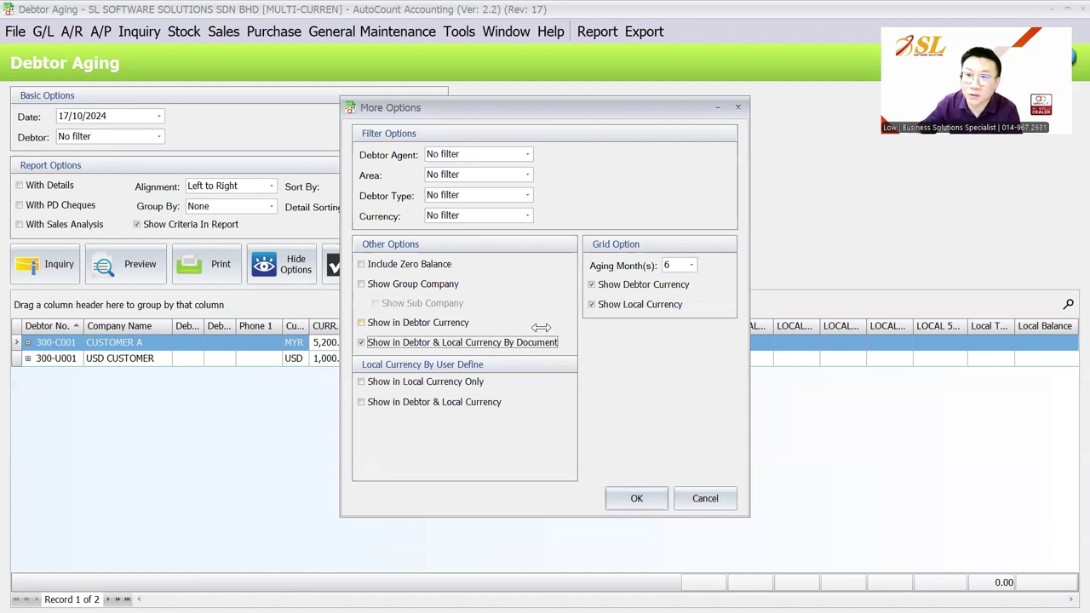
pyautogui.click(472, 402)
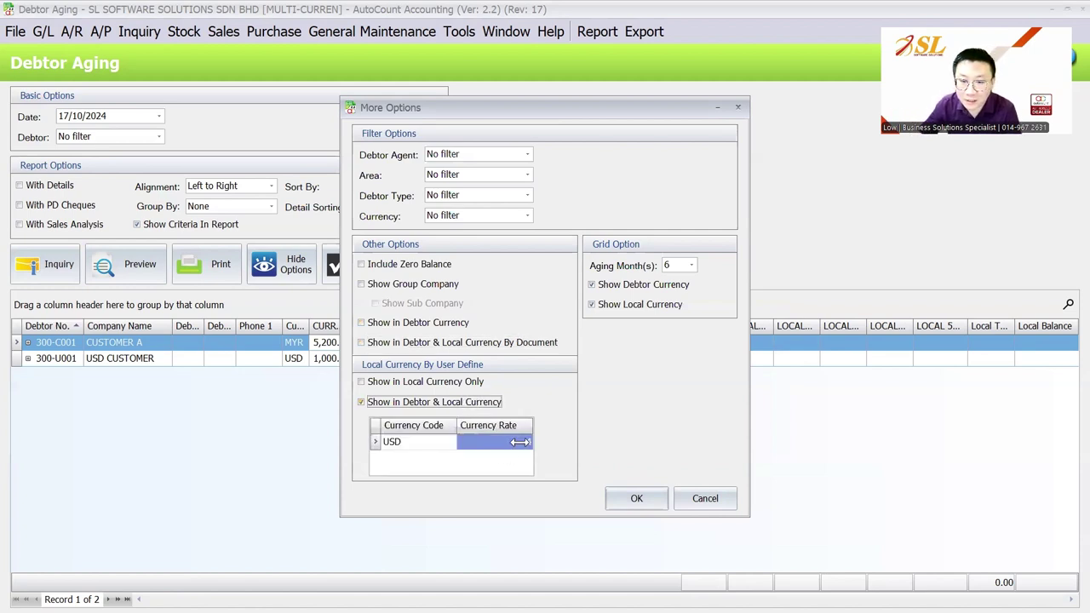
pyautogui.click(495, 441)
pyautogui.write('4')
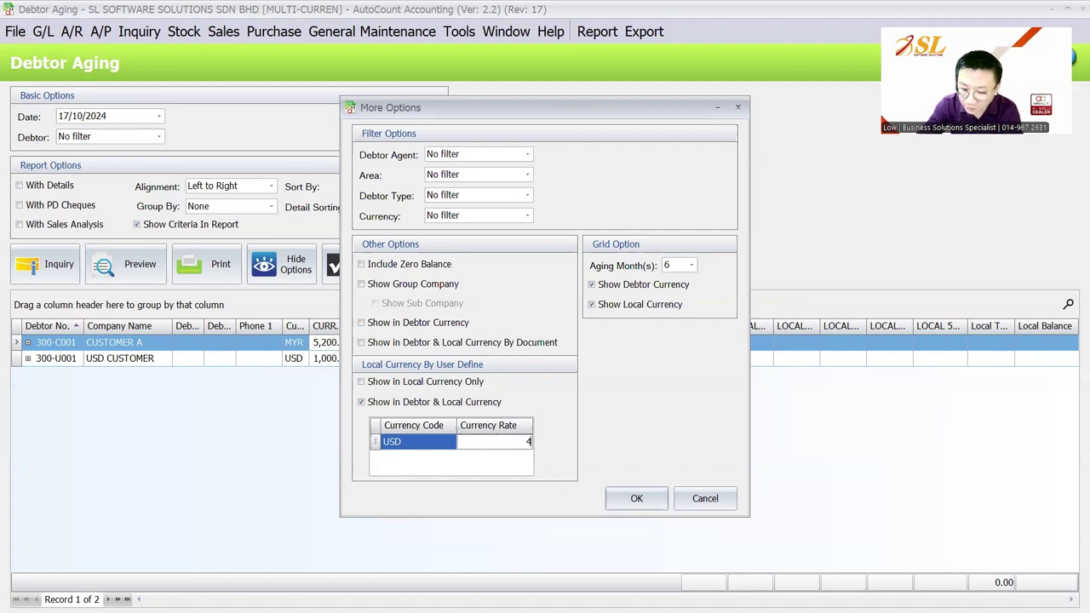
pyautogui.write('.6')
pyautogui.click(647, 498)
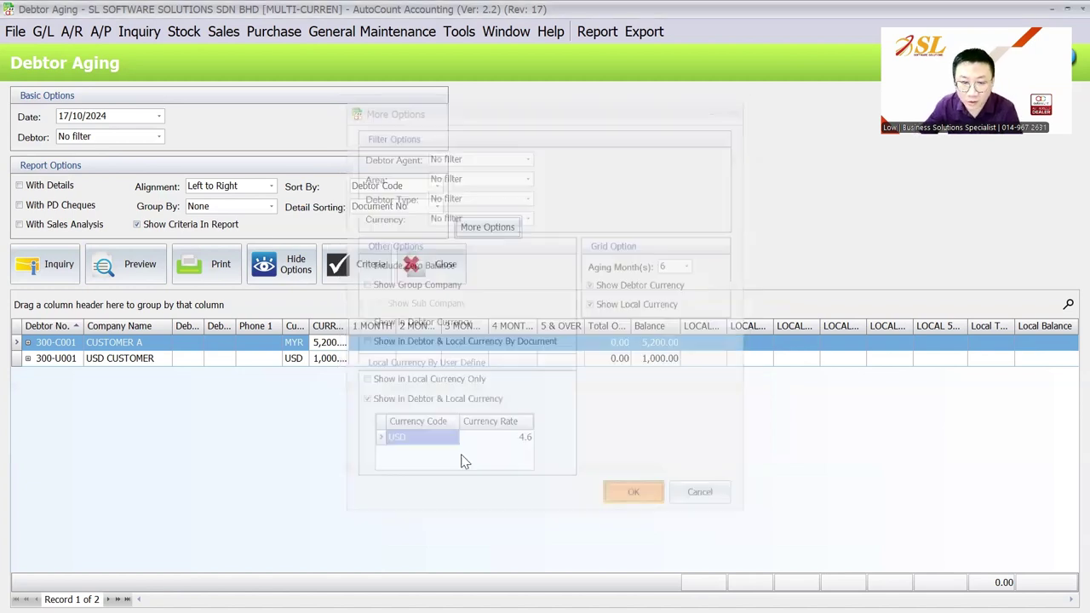
# Step: Preview the Multi Currency Debtor Aging Report - 6 Months with the user-defined rate and close the preview
pyautogui.click(114, 269)
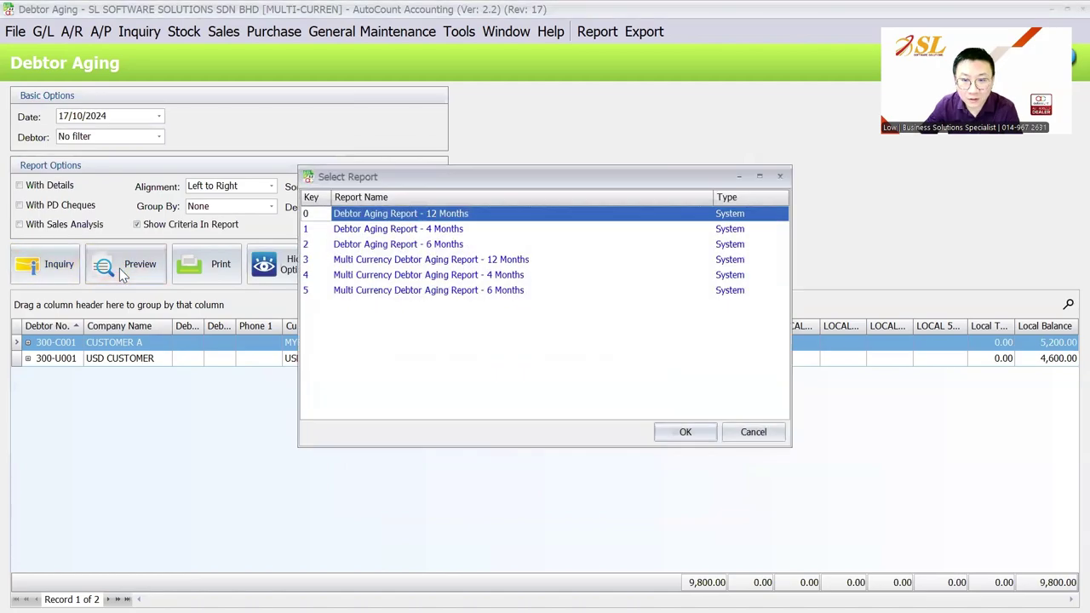
pyautogui.click(426, 292)
pyautogui.click(678, 427)
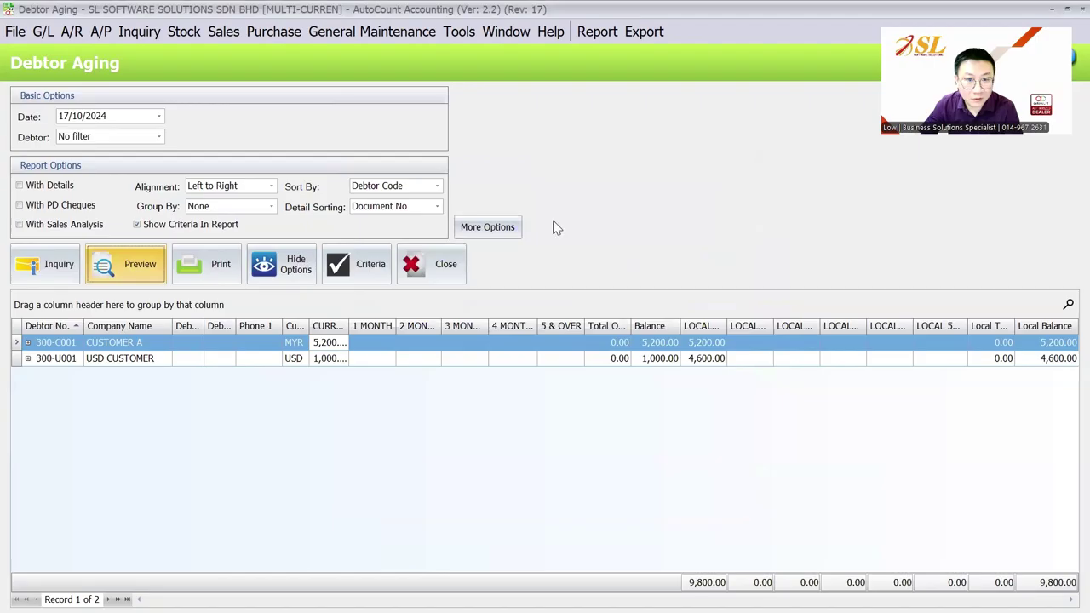
pyautogui.click(486, 226)
pyautogui.click(481, 345)
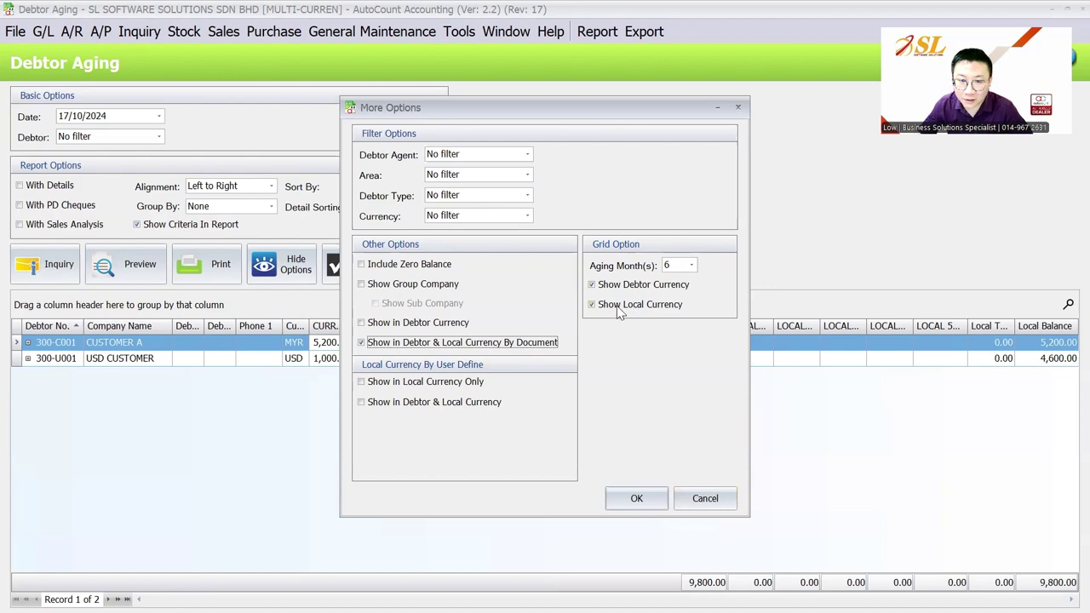
pyautogui.click(705, 500)
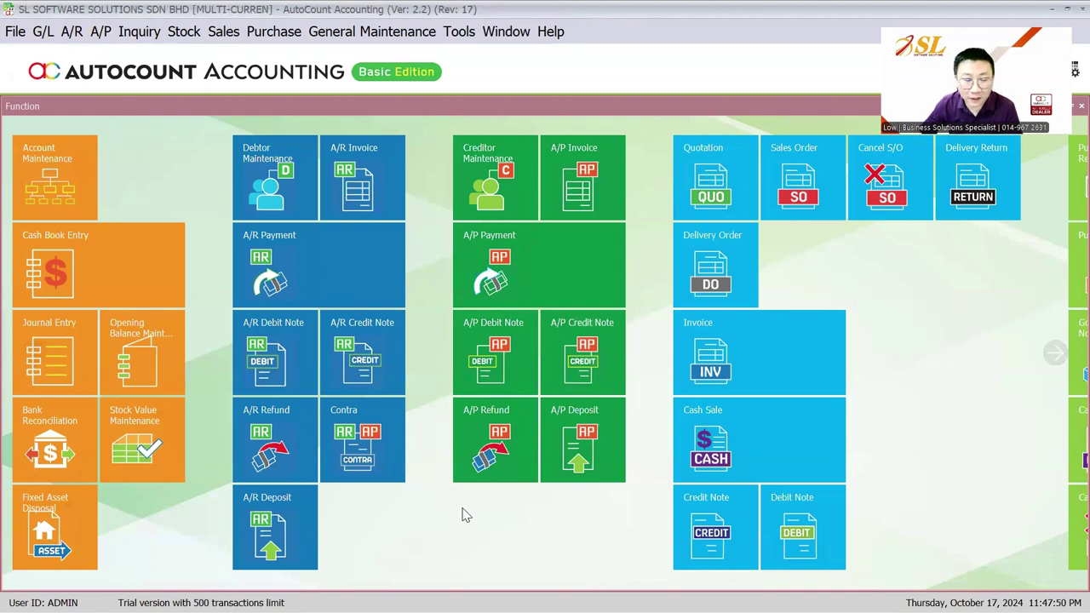
# Step: Bring up the A/R Invoice entry list and the A/R Credit Note entry list
pyautogui.click(75, 32)
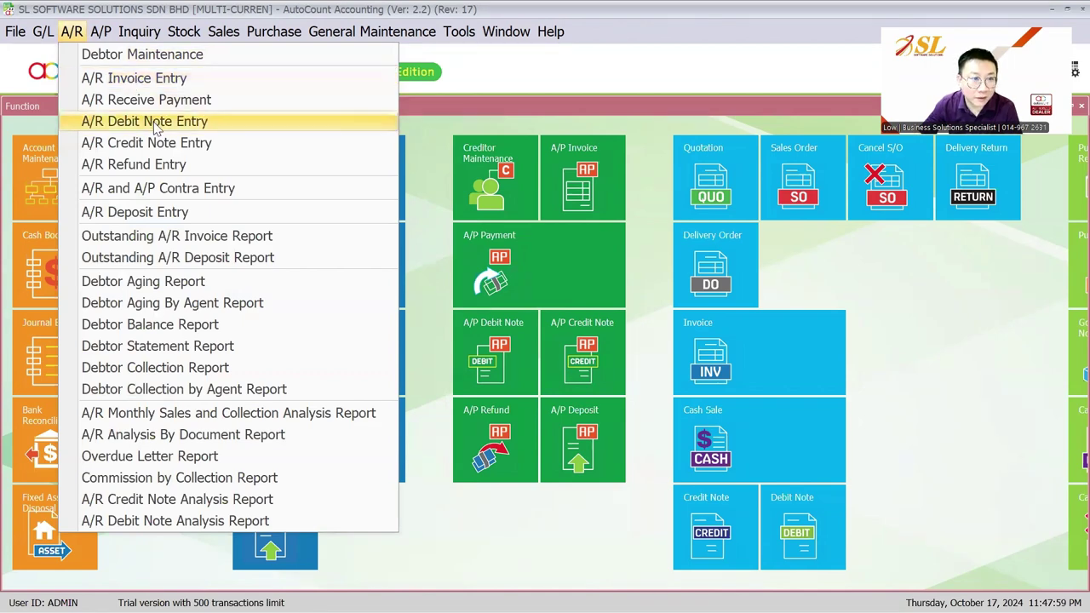
pyautogui.click(161, 79)
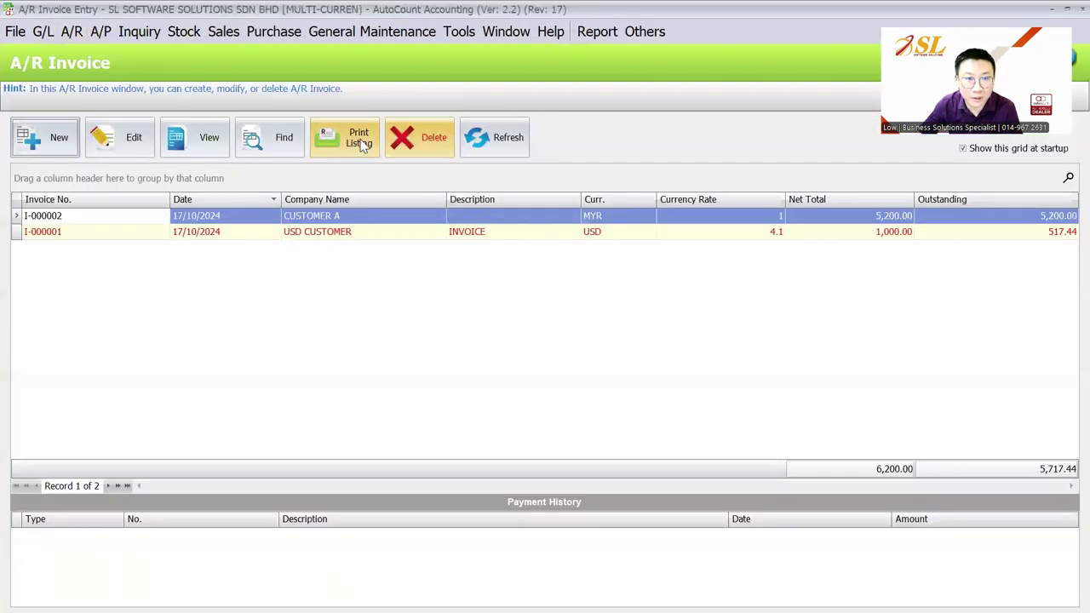
pyautogui.click(71, 32)
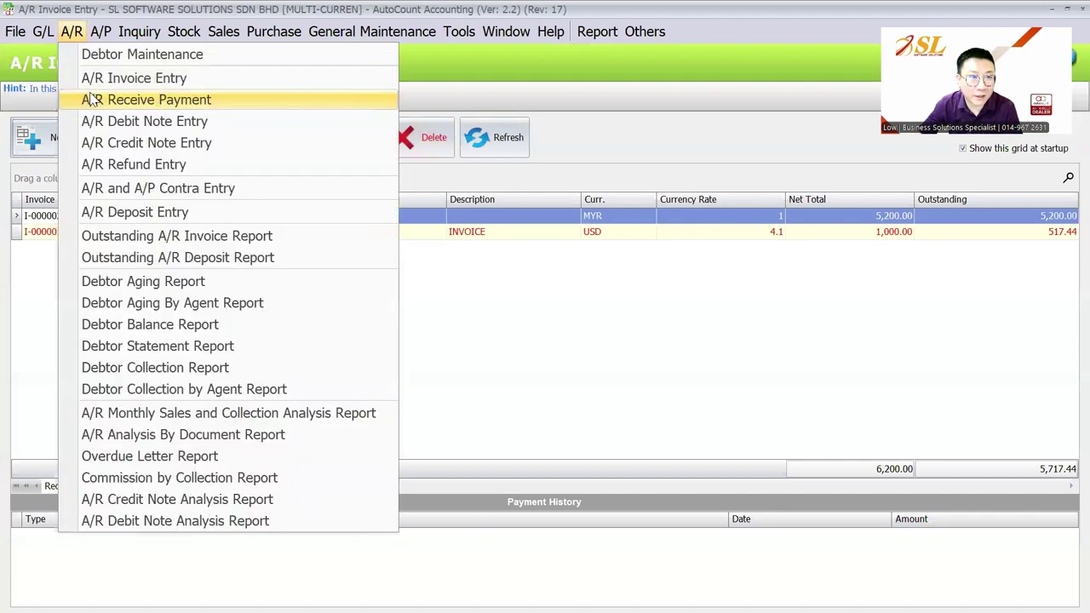
pyautogui.click(128, 143)
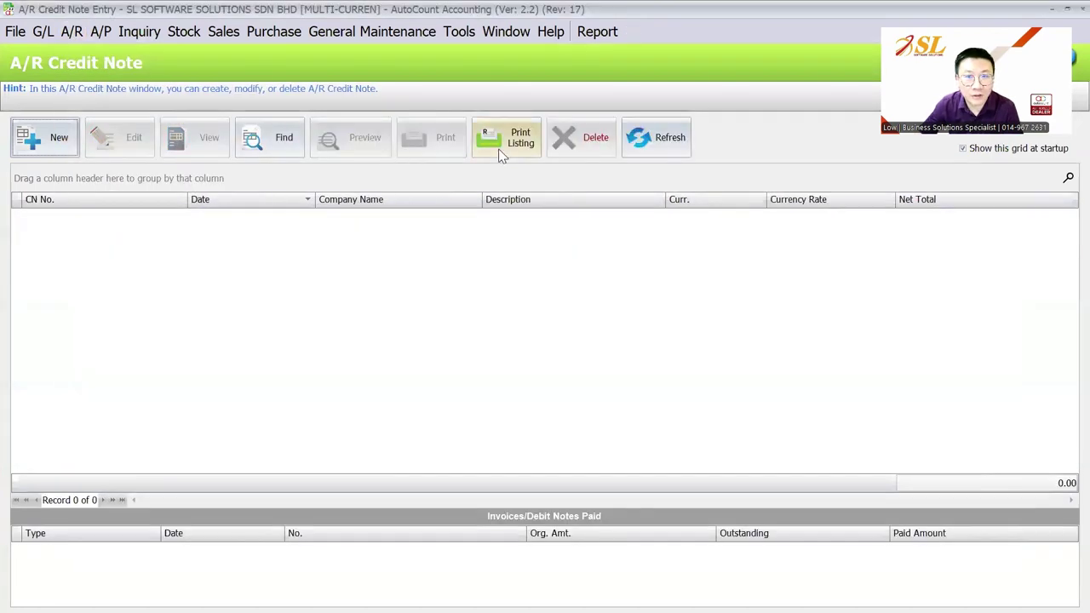
# Step: Open the print listing for A/R invoices, set the end date to 30/11/2024 and run the inquiry
pyautogui.click(58, 33)
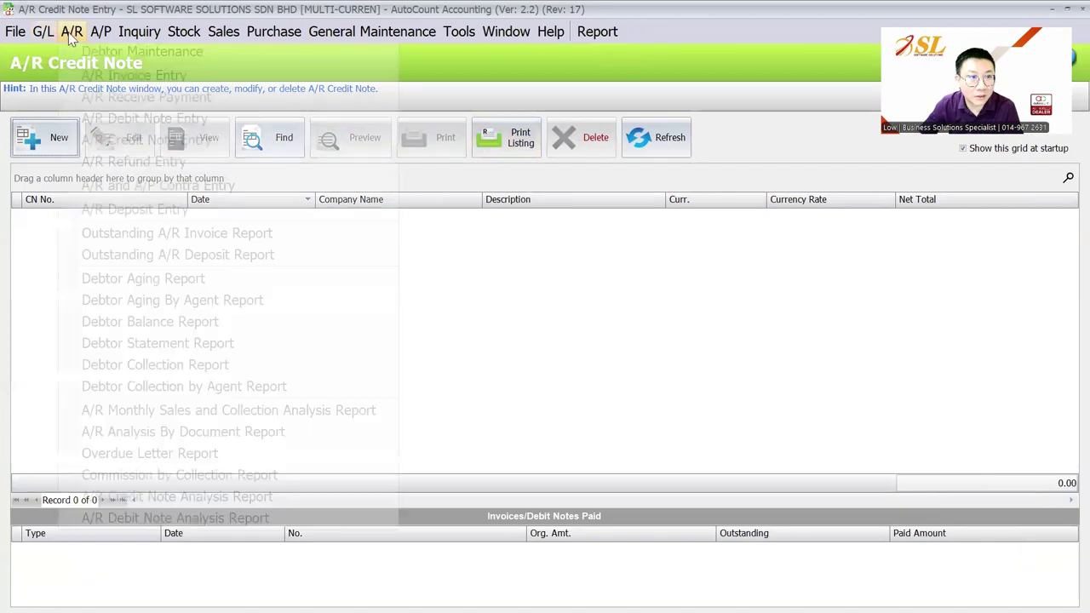
pyautogui.click(162, 77)
pyautogui.click(338, 135)
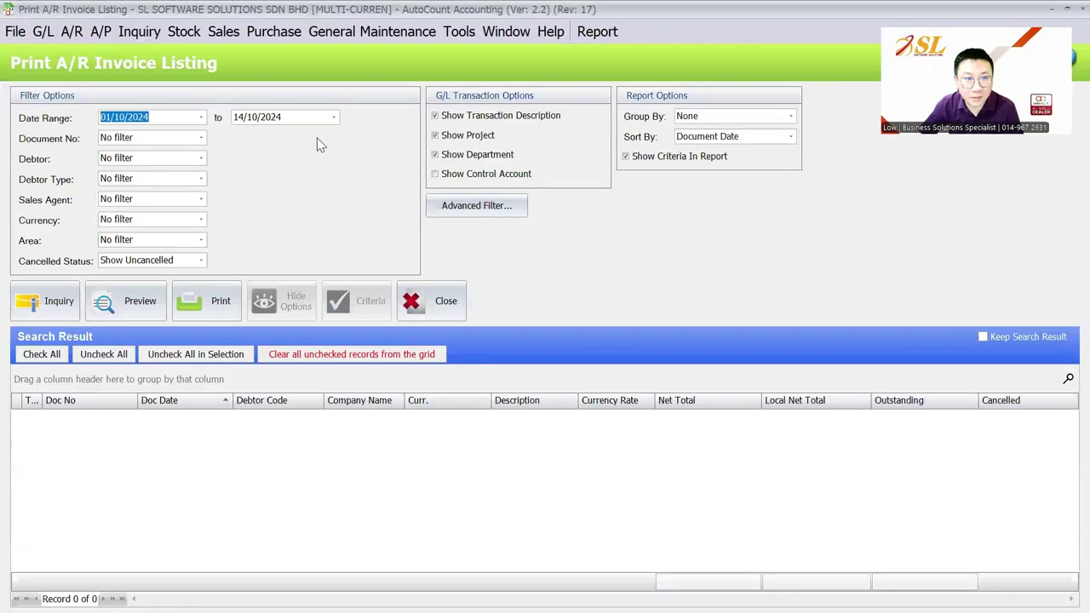
pyautogui.press('Tab')
pyautogui.write('3011')
pyautogui.click(58, 298)
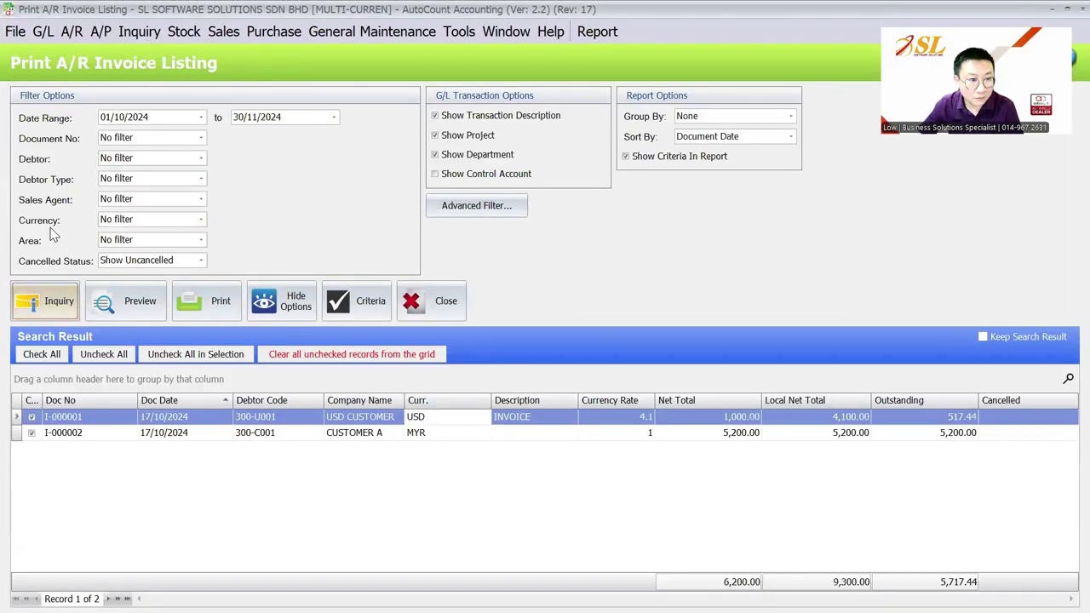
# Step: Preview the AR Invoice Multi-Currency Audit Trail Listing and close the preview
pyautogui.click(120, 300)
pyautogui.click(420, 260)
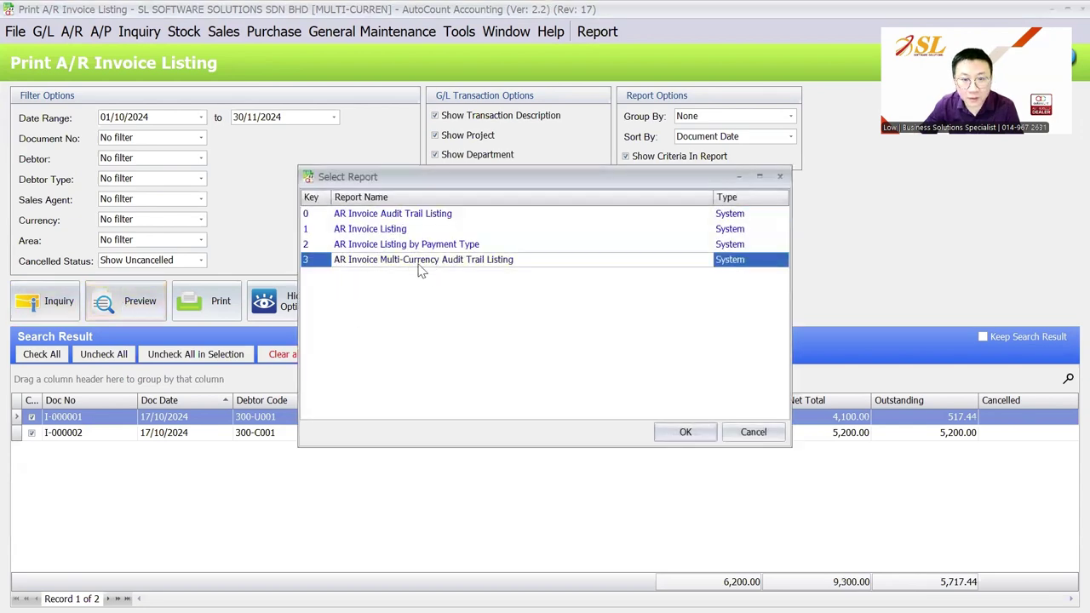
pyautogui.click(657, 433)
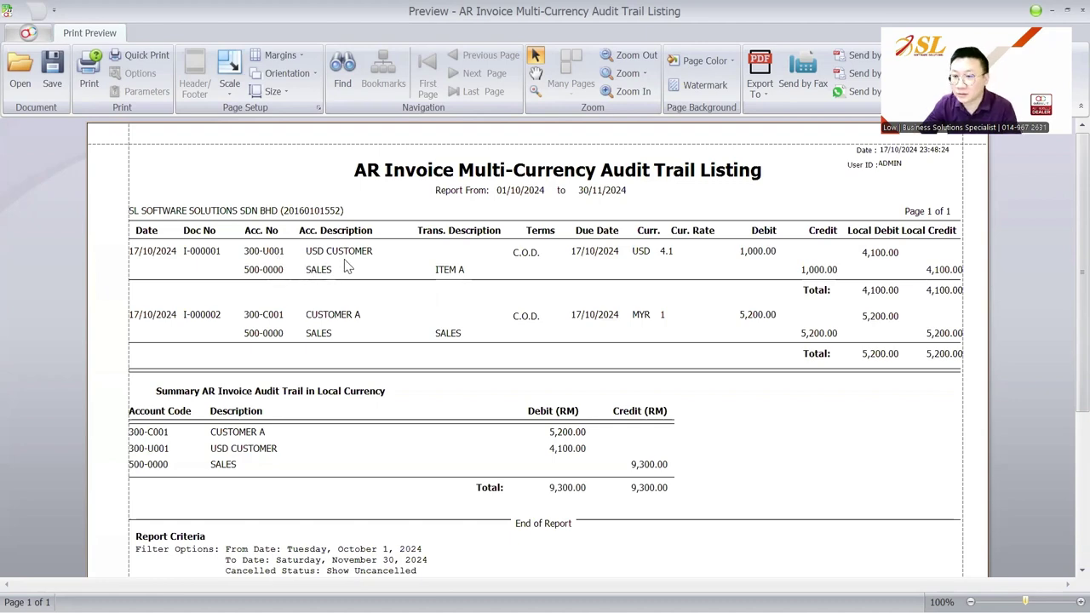
pyautogui.press('Escape')
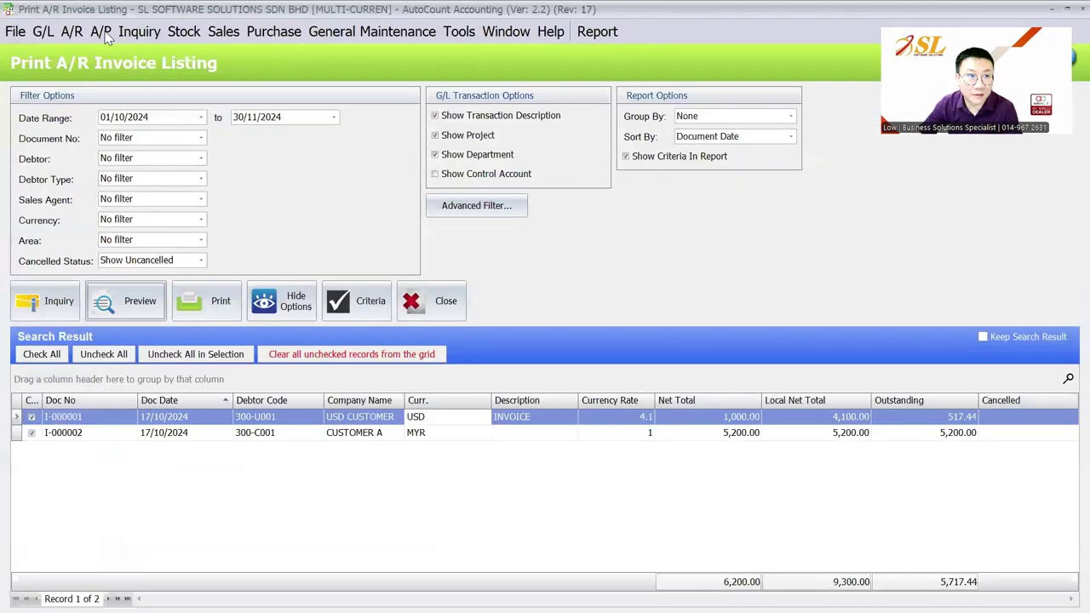
# Step: Open the print listing for A/P invoices, set the end date to 30/11/2024 and run the inquiry
pyautogui.click(102, 32)
pyautogui.press('Escape')
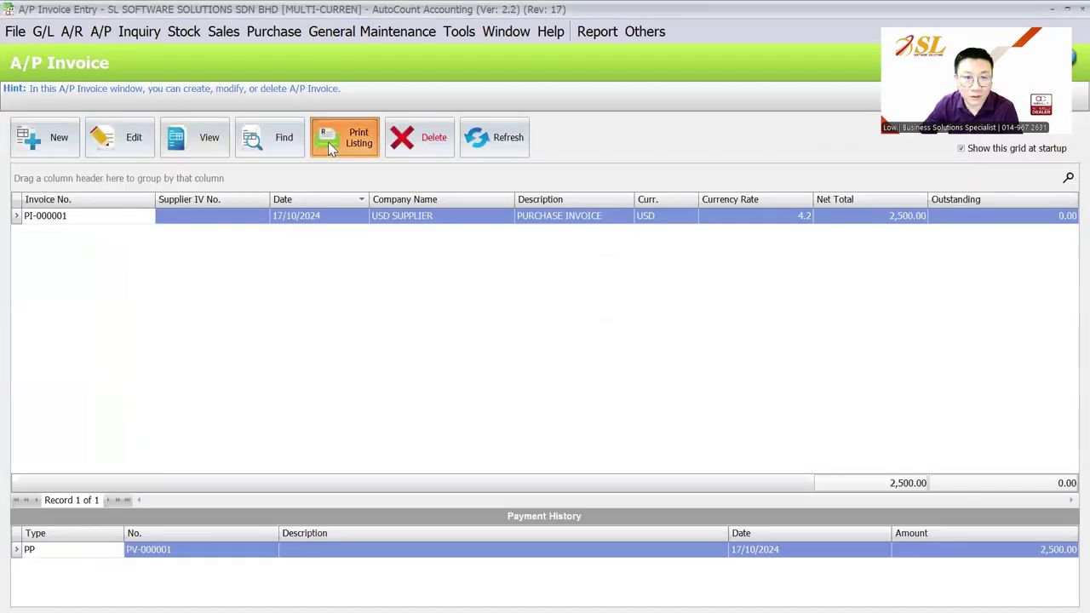
pyautogui.click(330, 142)
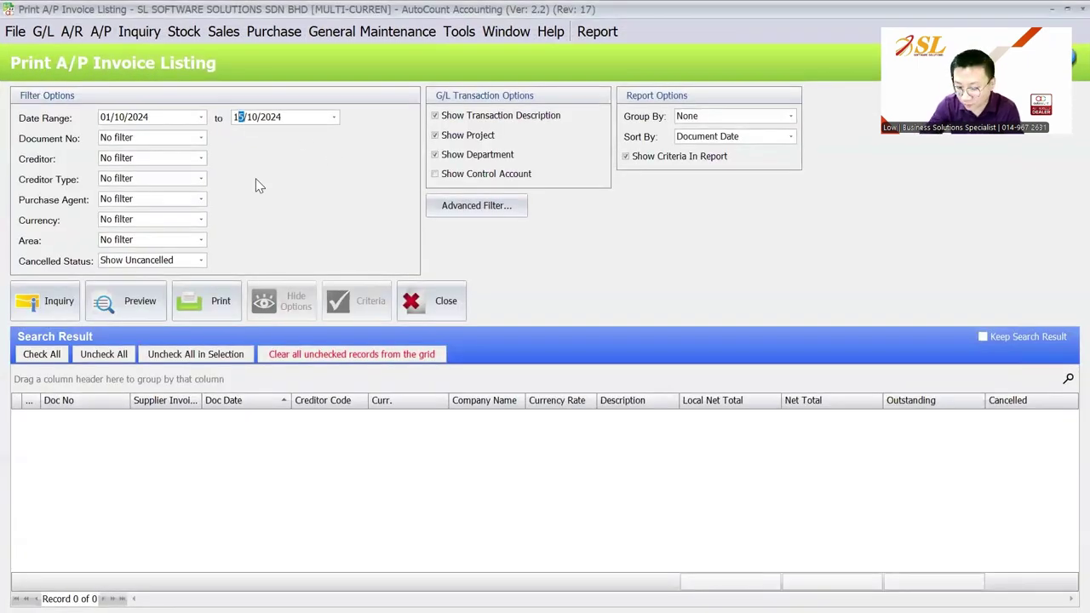
pyautogui.write('3011')
pyautogui.click(51, 301)
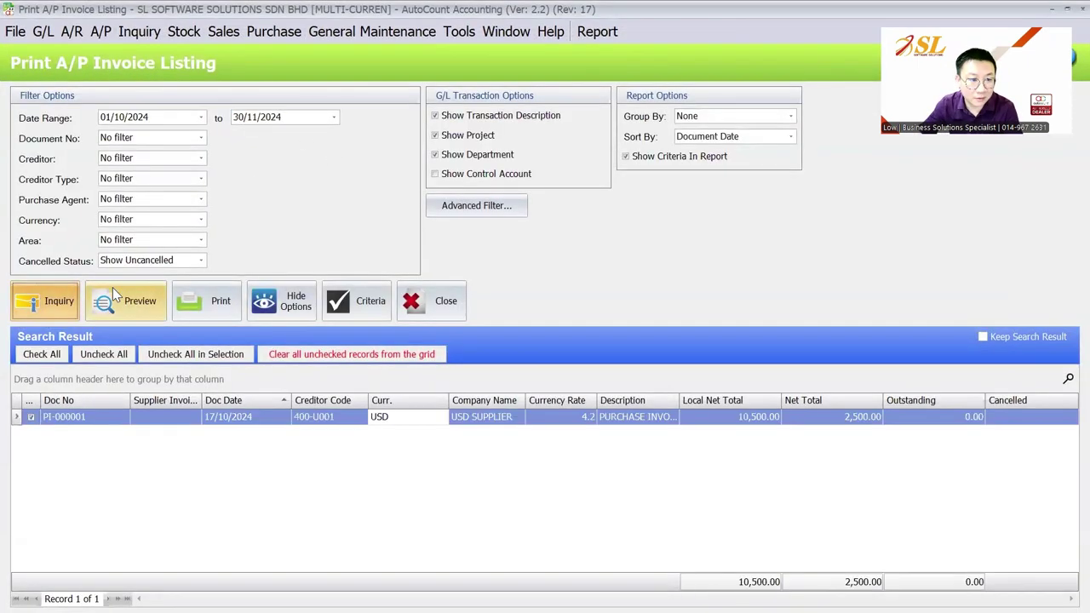
# Step: Preview the AP Invoice Multi-Currency Audit Trail Listing and close the preview
pyautogui.click(114, 294)
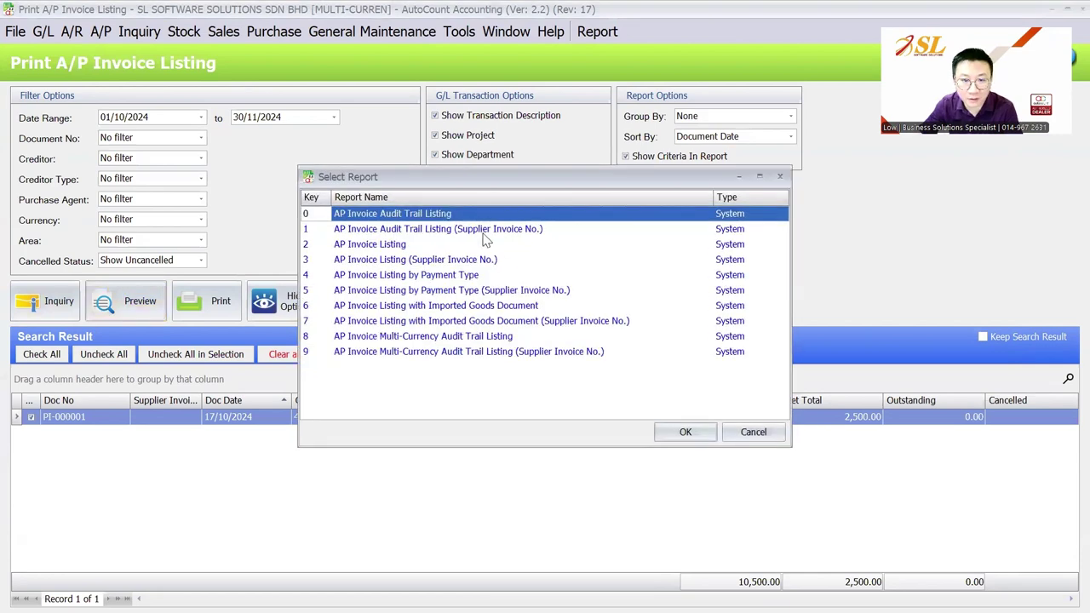
pyautogui.click(490, 337)
pyautogui.click(685, 432)
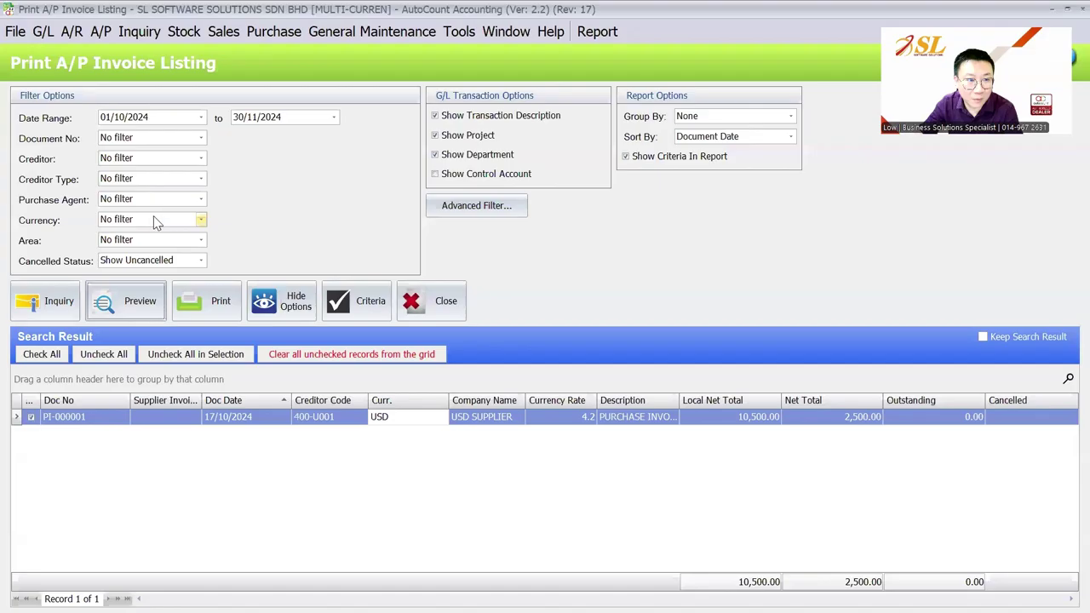
# Step: Try a multi-select currency filter for USD on the A/P invoice listing and leave the listing
pyautogui.click(157, 220)
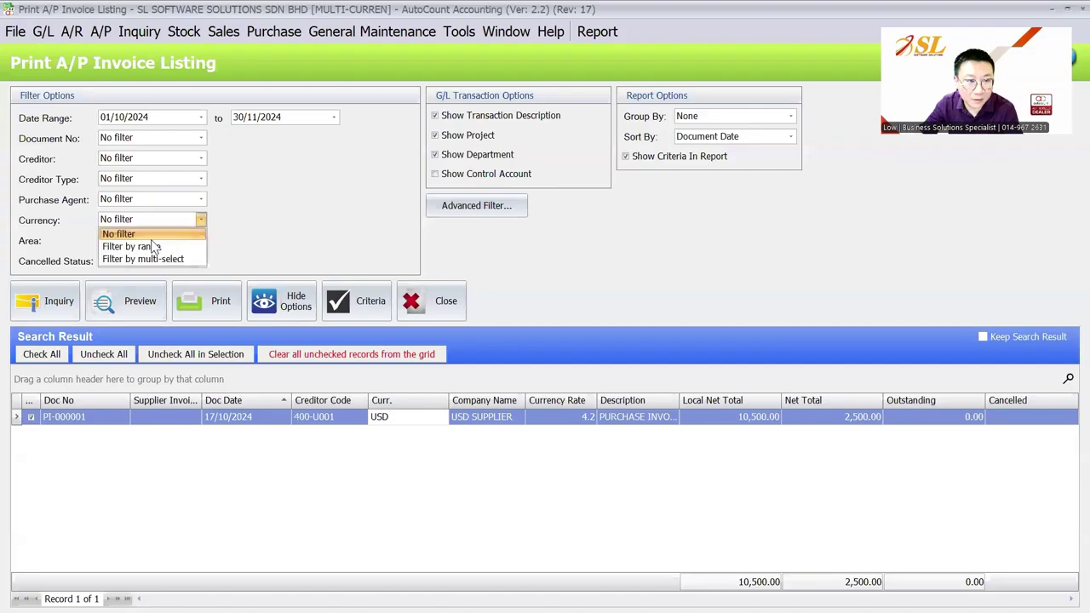
pyautogui.click(150, 261)
pyautogui.click(288, 233)
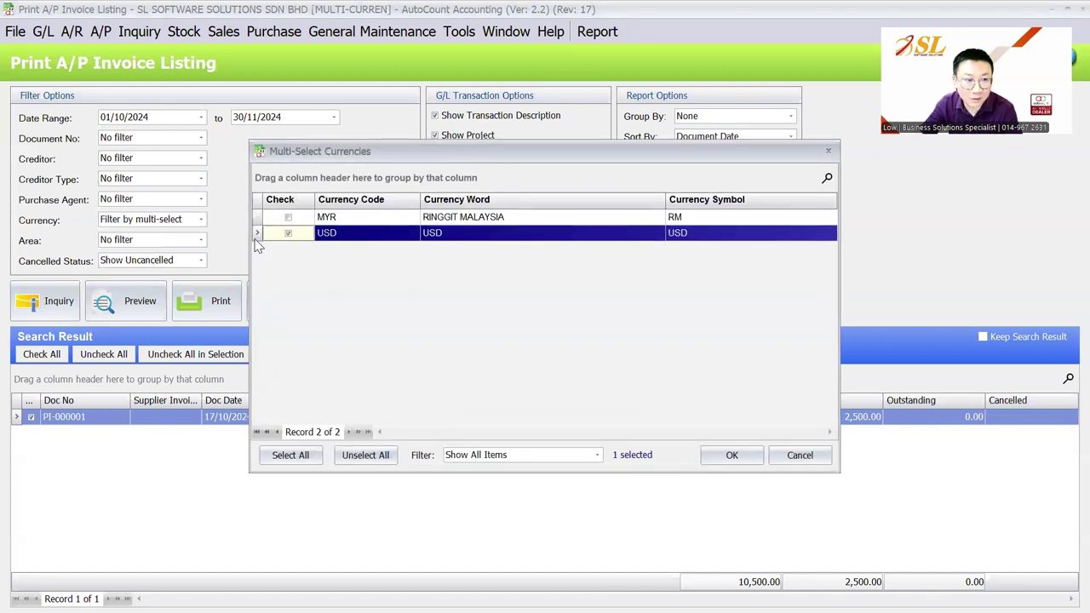
pyautogui.press('Escape')
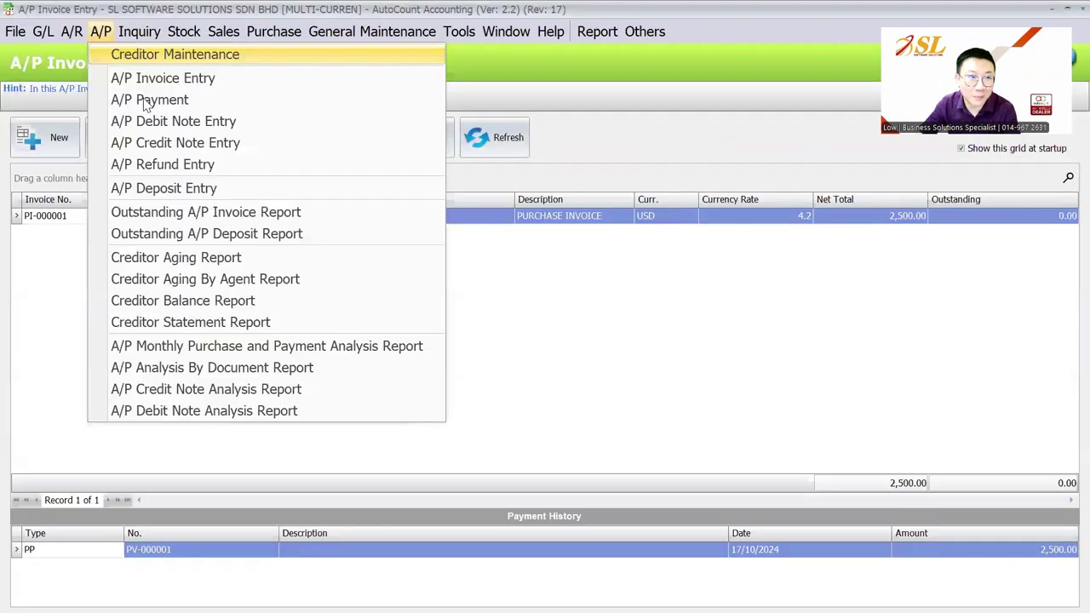
# Step: Open the print listing for A/P payments and run the inquiry with no currency filter
pyautogui.click(145, 99)
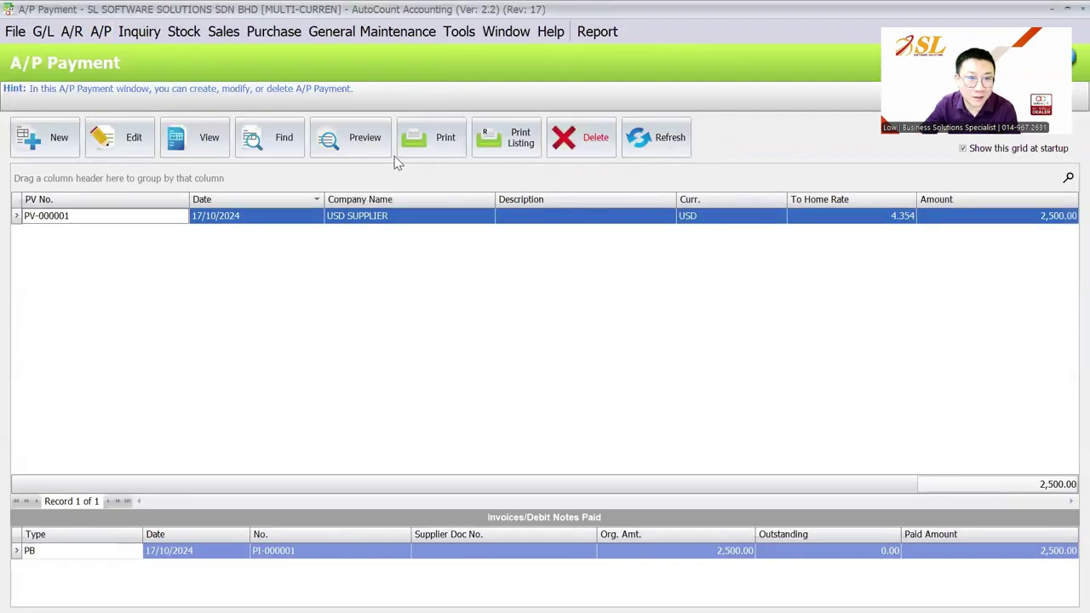
pyautogui.click(508, 137)
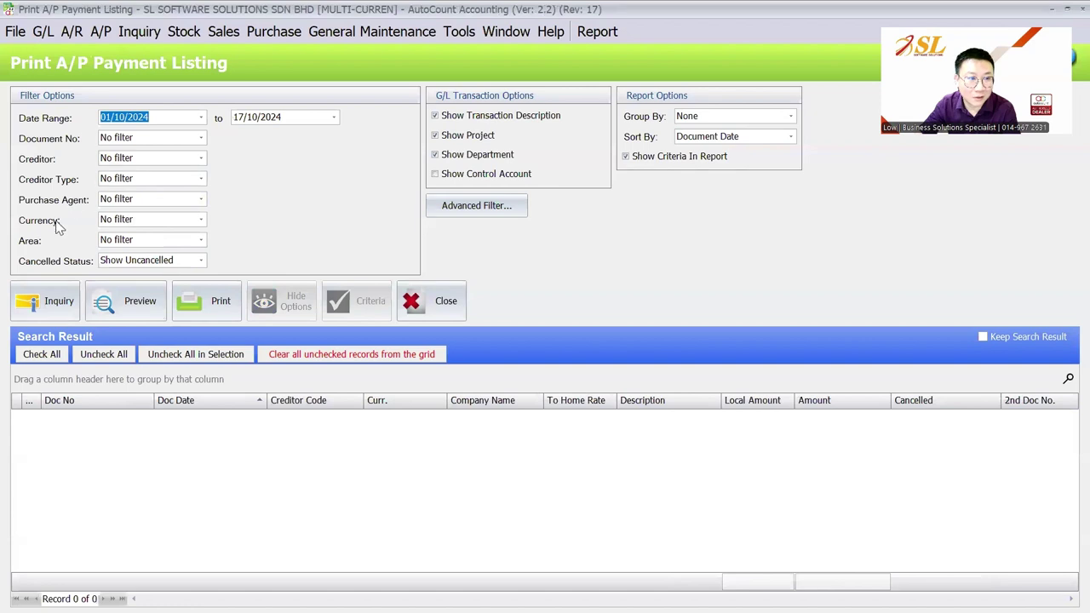
pyautogui.click(151, 221)
pyautogui.click(166, 232)
pyautogui.click(59, 310)
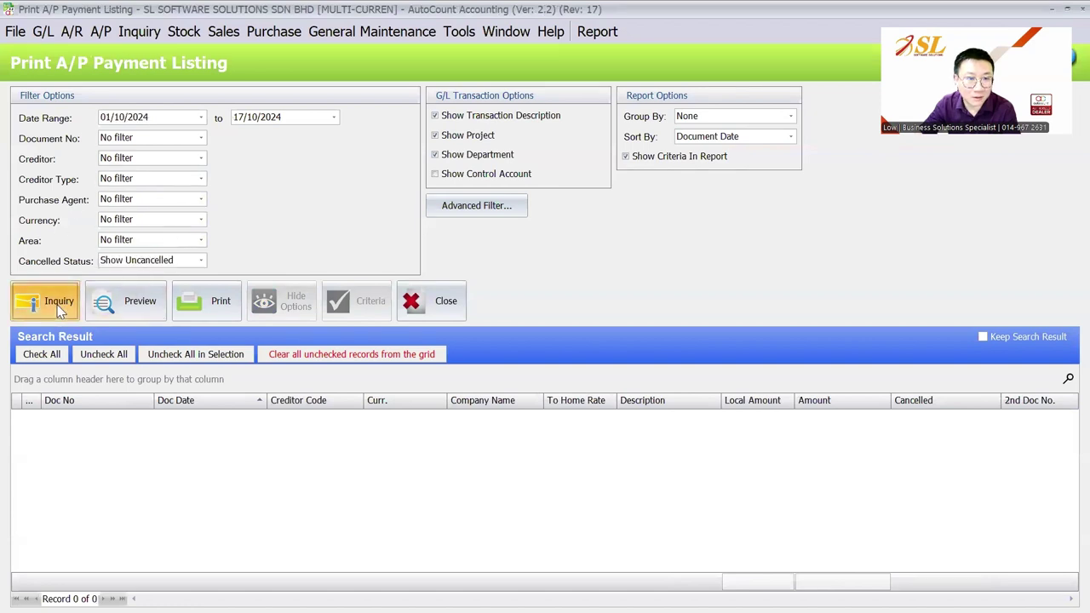
# Step: Preview the AP Payment Multi-Currency Audit Trail Listing
pyautogui.click(130, 302)
pyautogui.click(438, 263)
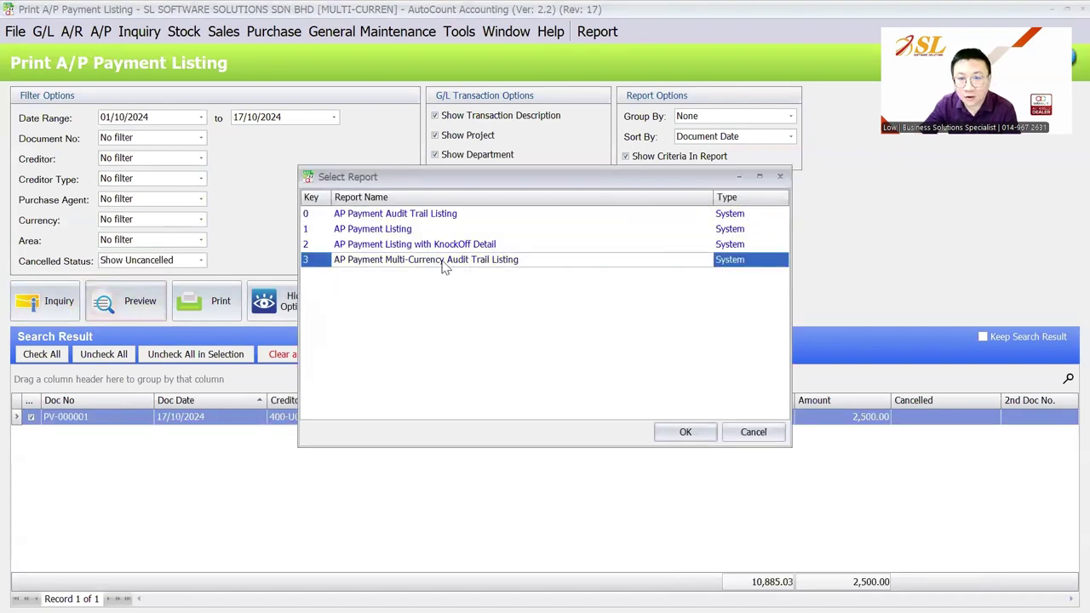